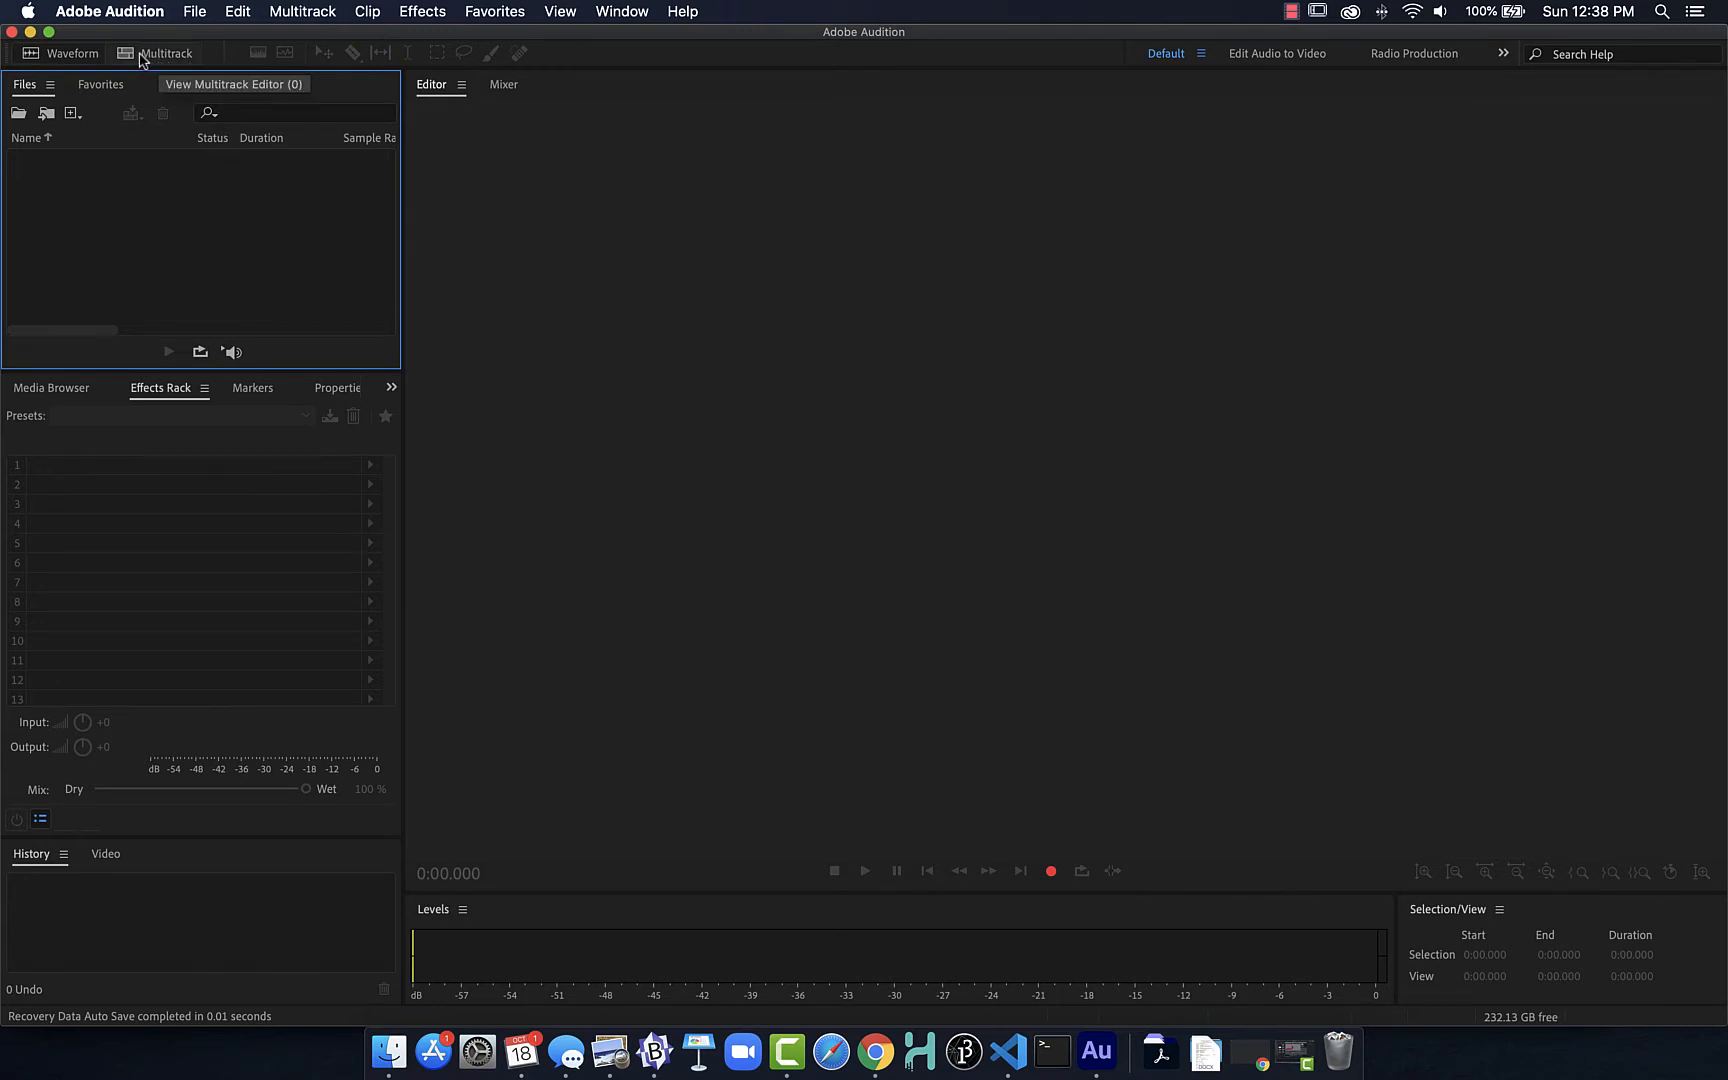
Create a multitrack session named 104degrees with the default settings, overwriting the existing session of that name.
{"action": "left_click", "coordinate": [204, 11]}
{"action": "mouse_move", "coordinate": [204, 42]}
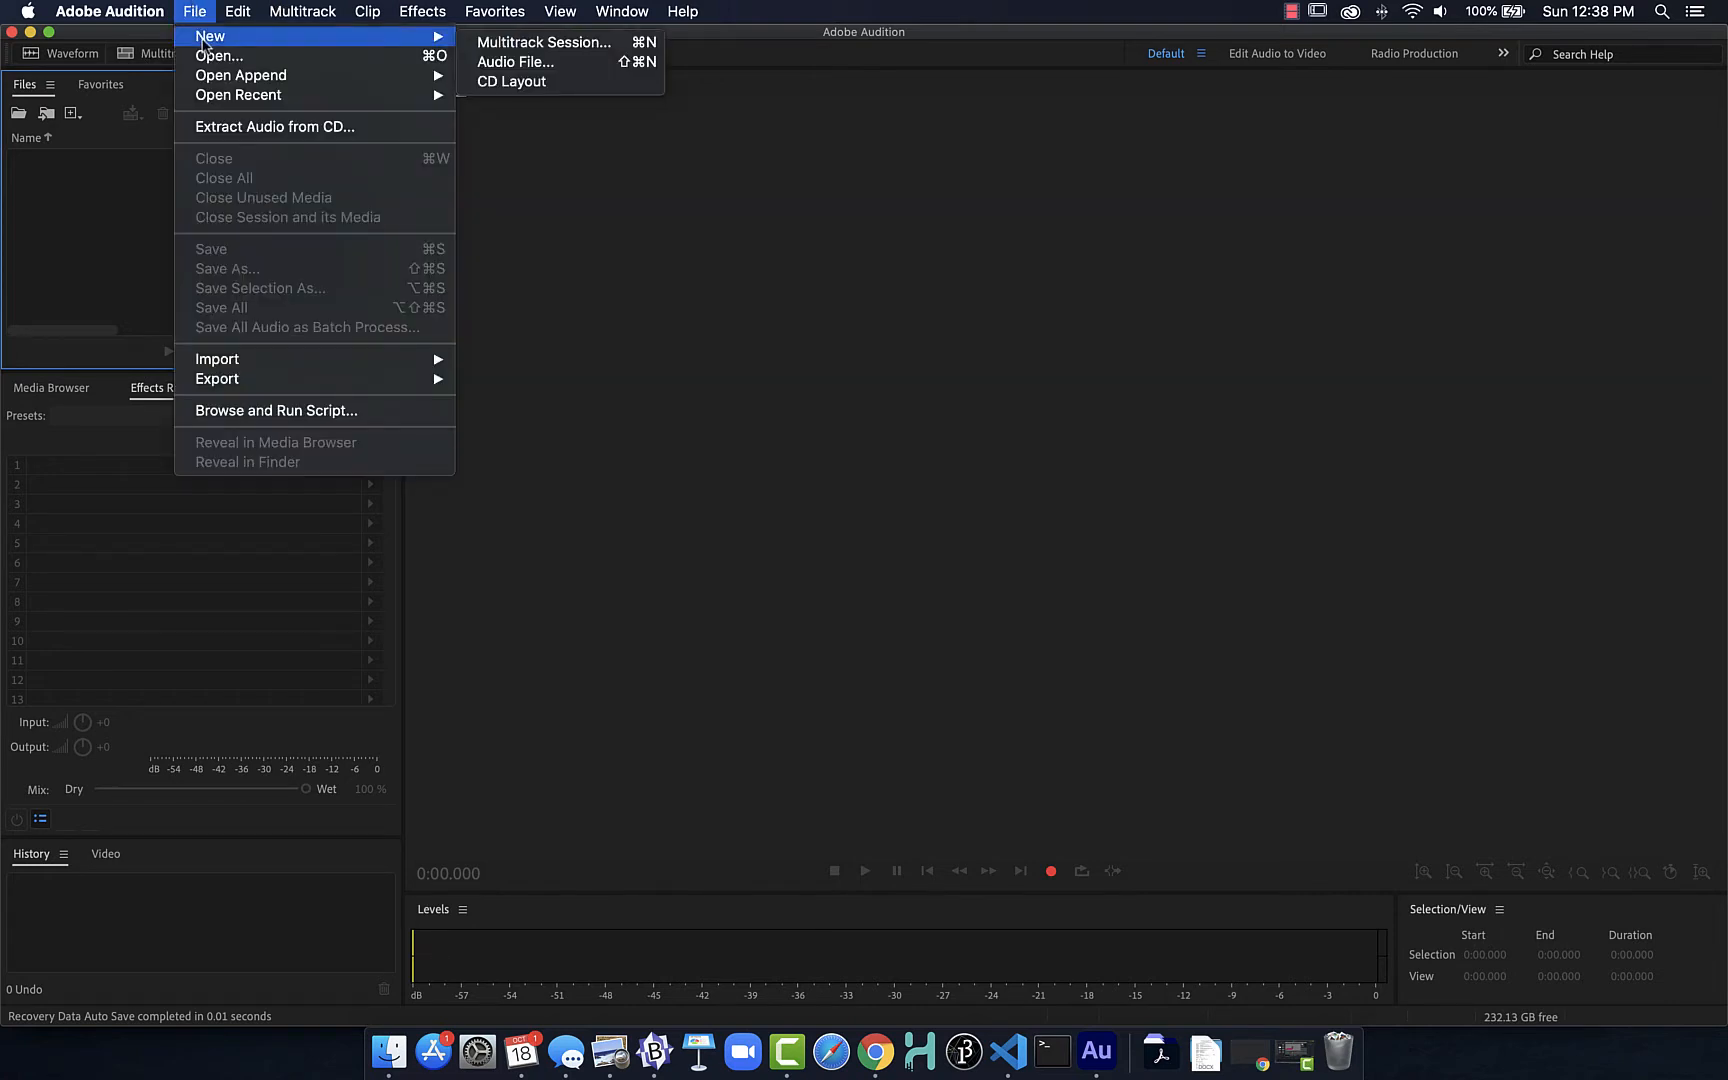
{"action": "left_click", "coordinate": [106, 197]}
{"action": "left_click", "coordinate": [152, 54]}
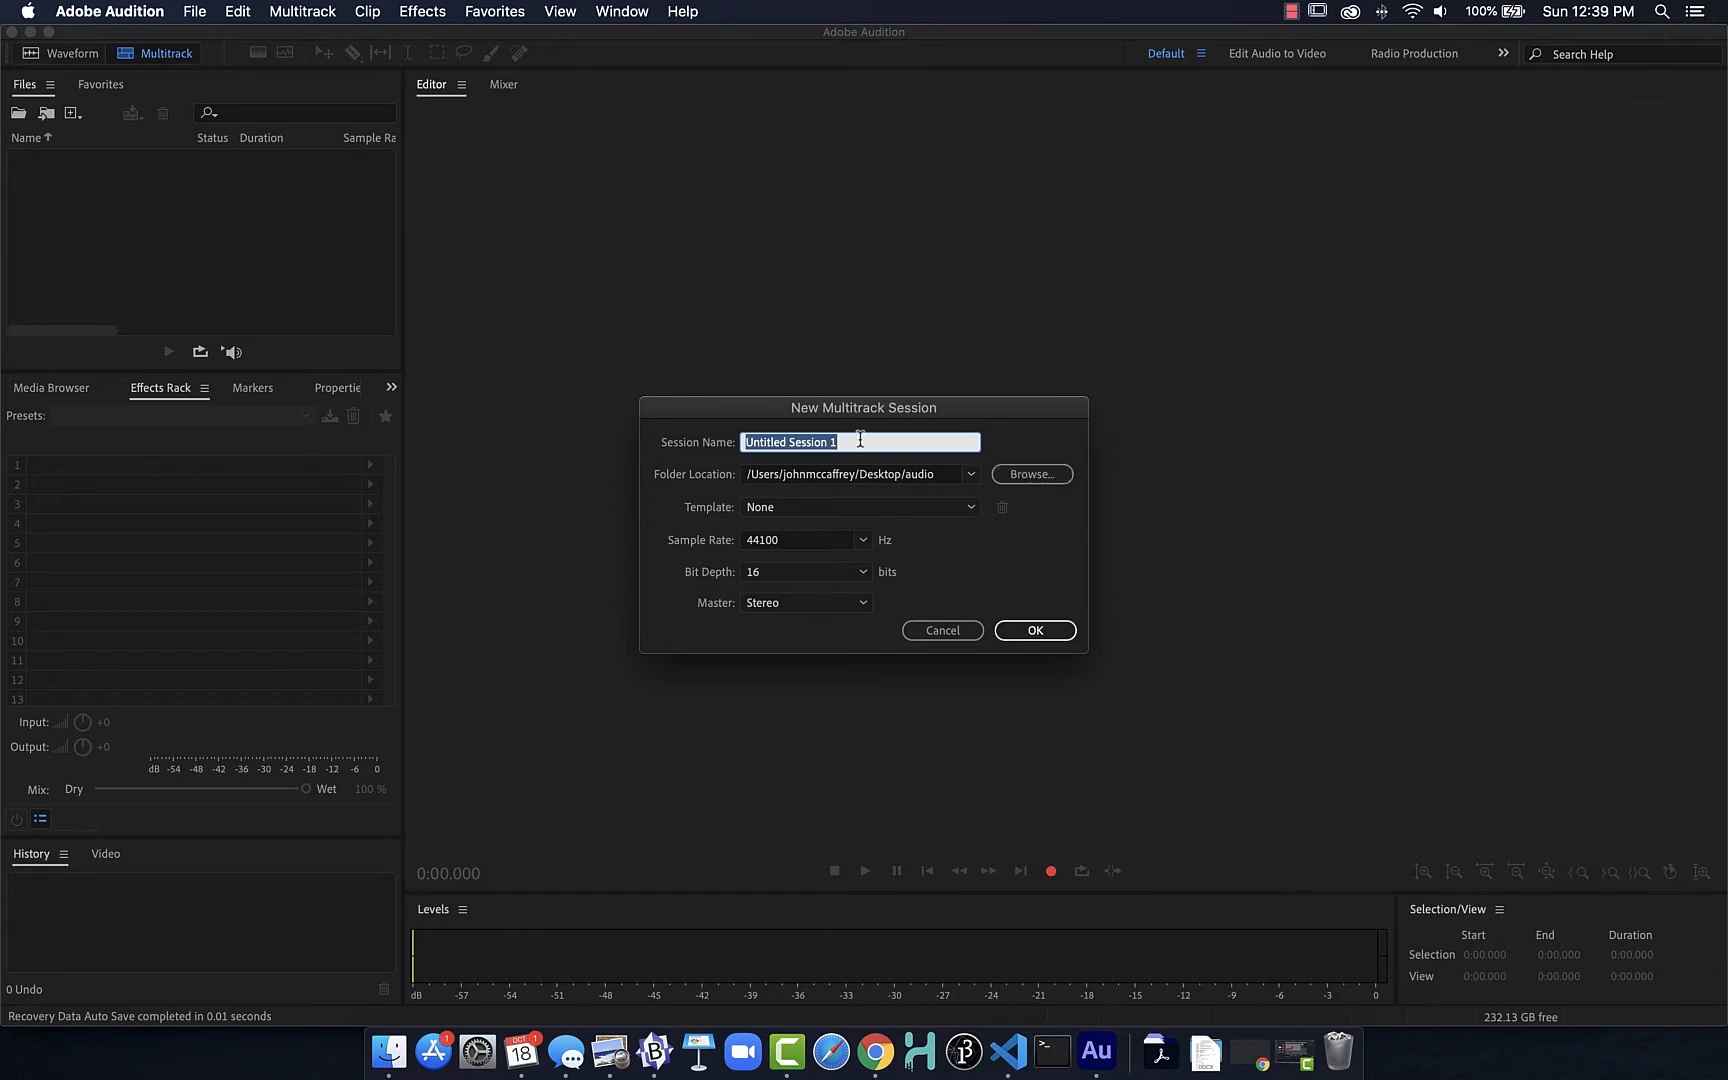
{"action": "type", "text": "104degrees"}
{"action": "key", "text": "Return"}
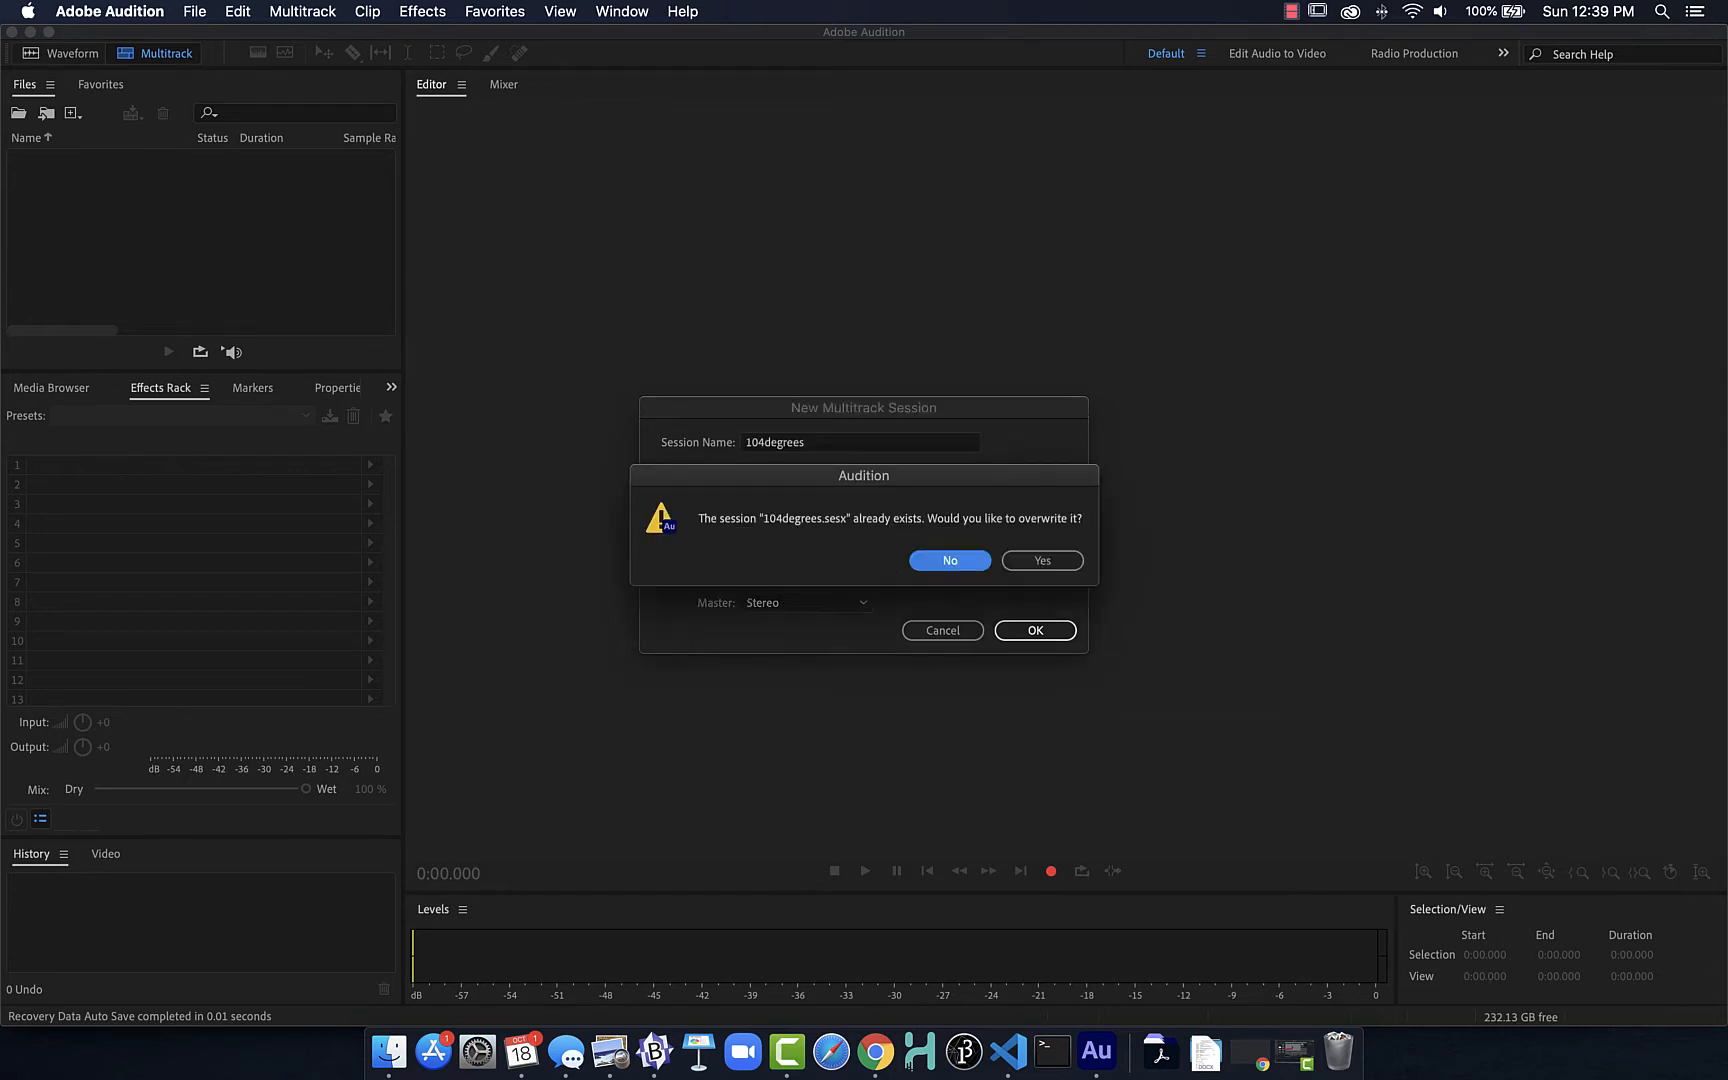
{"action": "left_click", "coordinate": [1066, 560]}
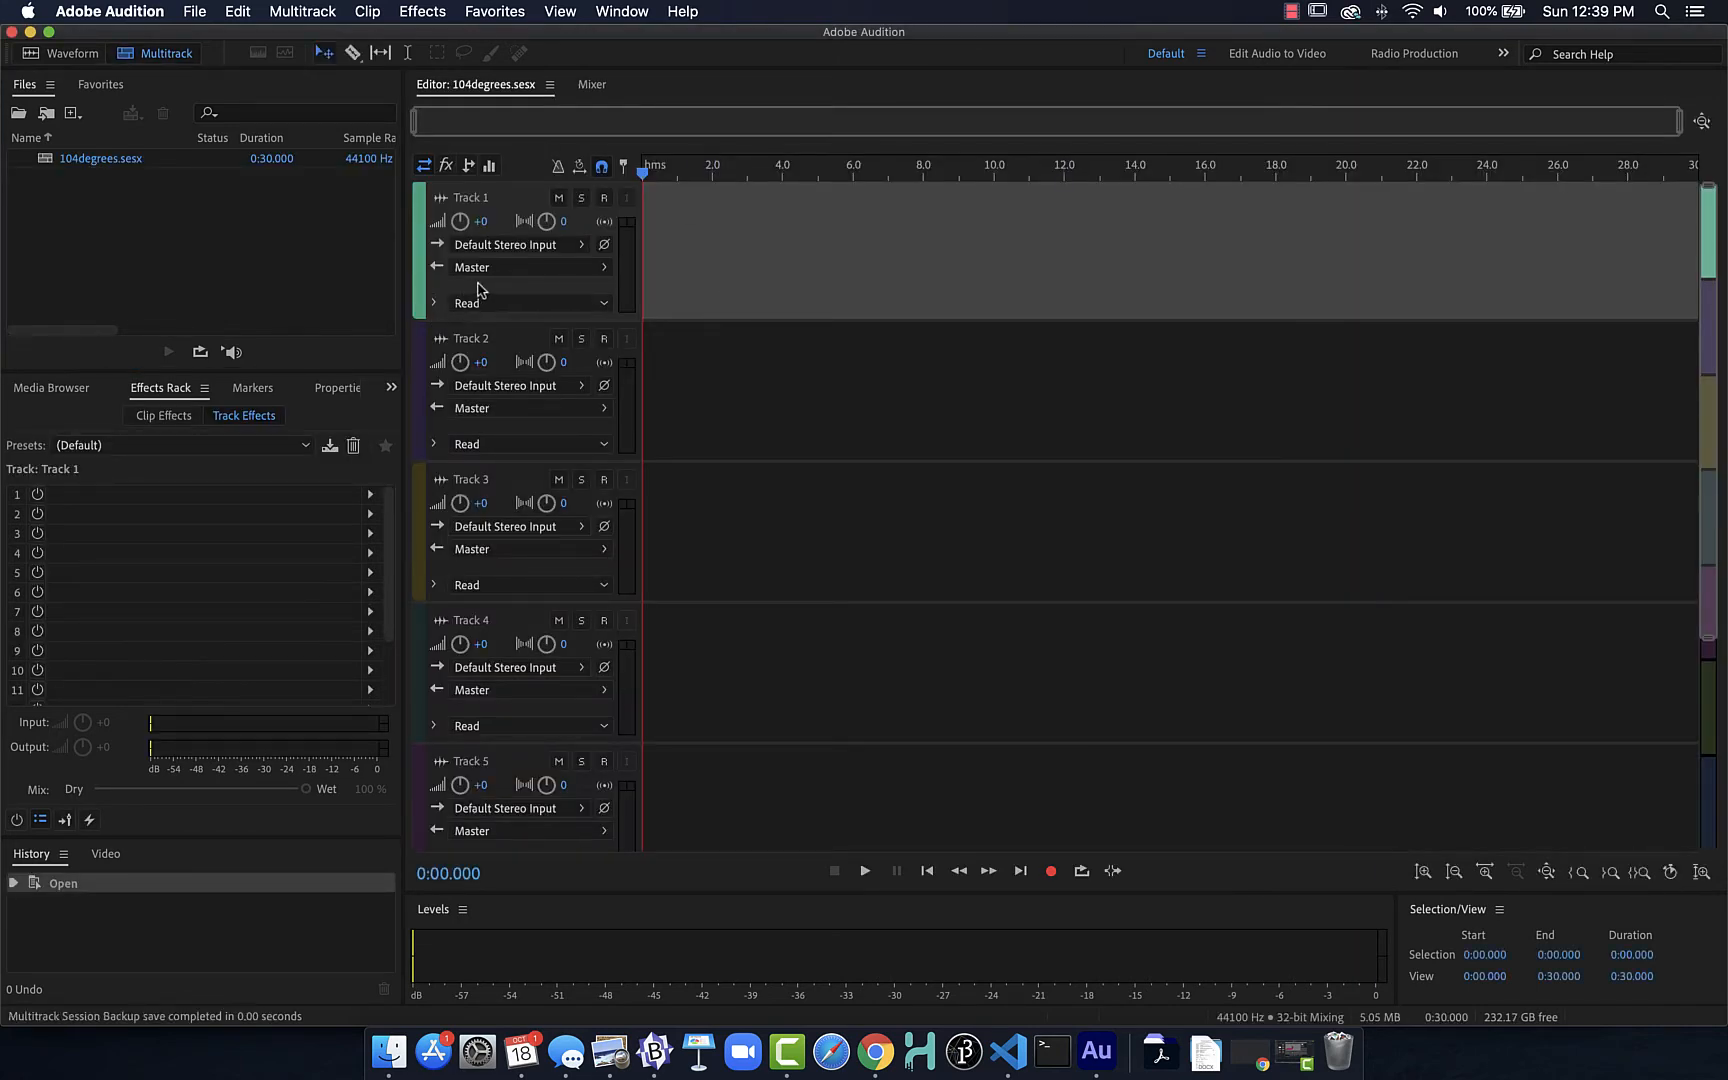
Rename the first two tracks with the first names of the two speakers.
{"action": "left_click", "coordinate": [476, 197]}
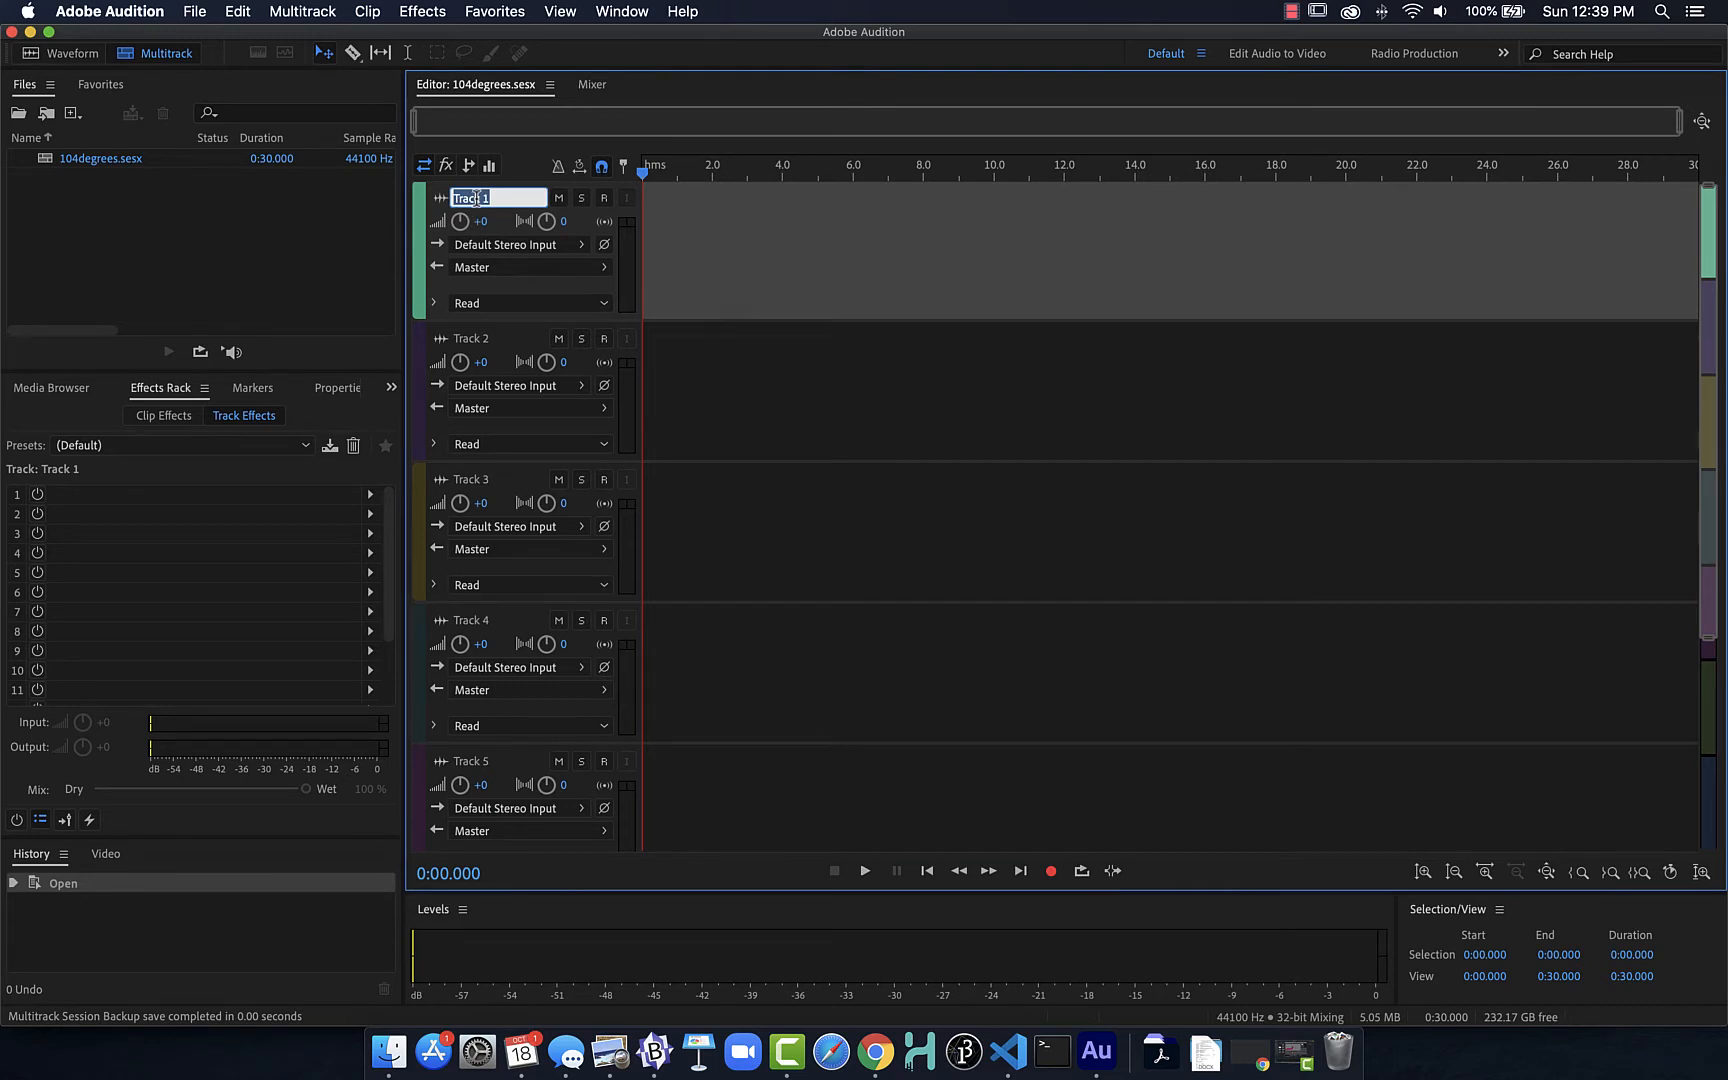
{"action": "type", "text": "ricky"}
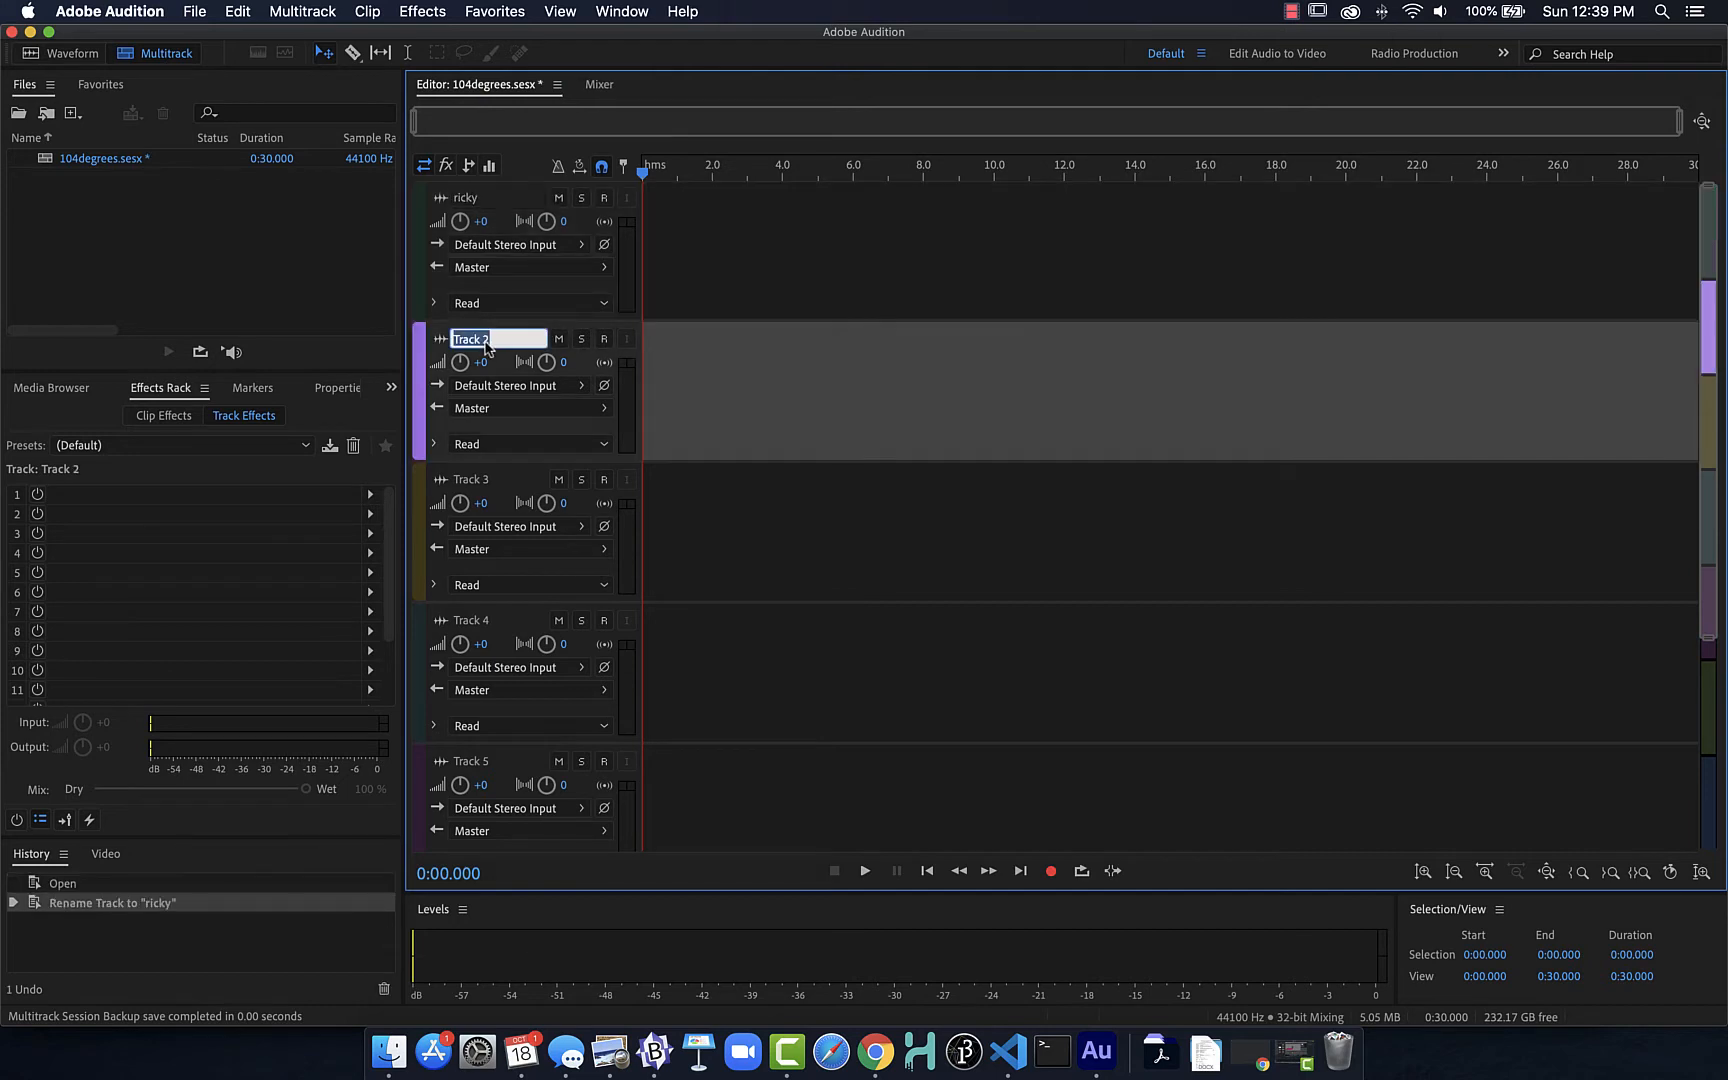
{"action": "left_click", "coordinate": [485, 339]}
{"action": "type", "text": "simomne"}
{"action": "key", "text": "BackSpace"}
{"action": "type", "text": "ne"}
{"action": "key", "text": "Return"}
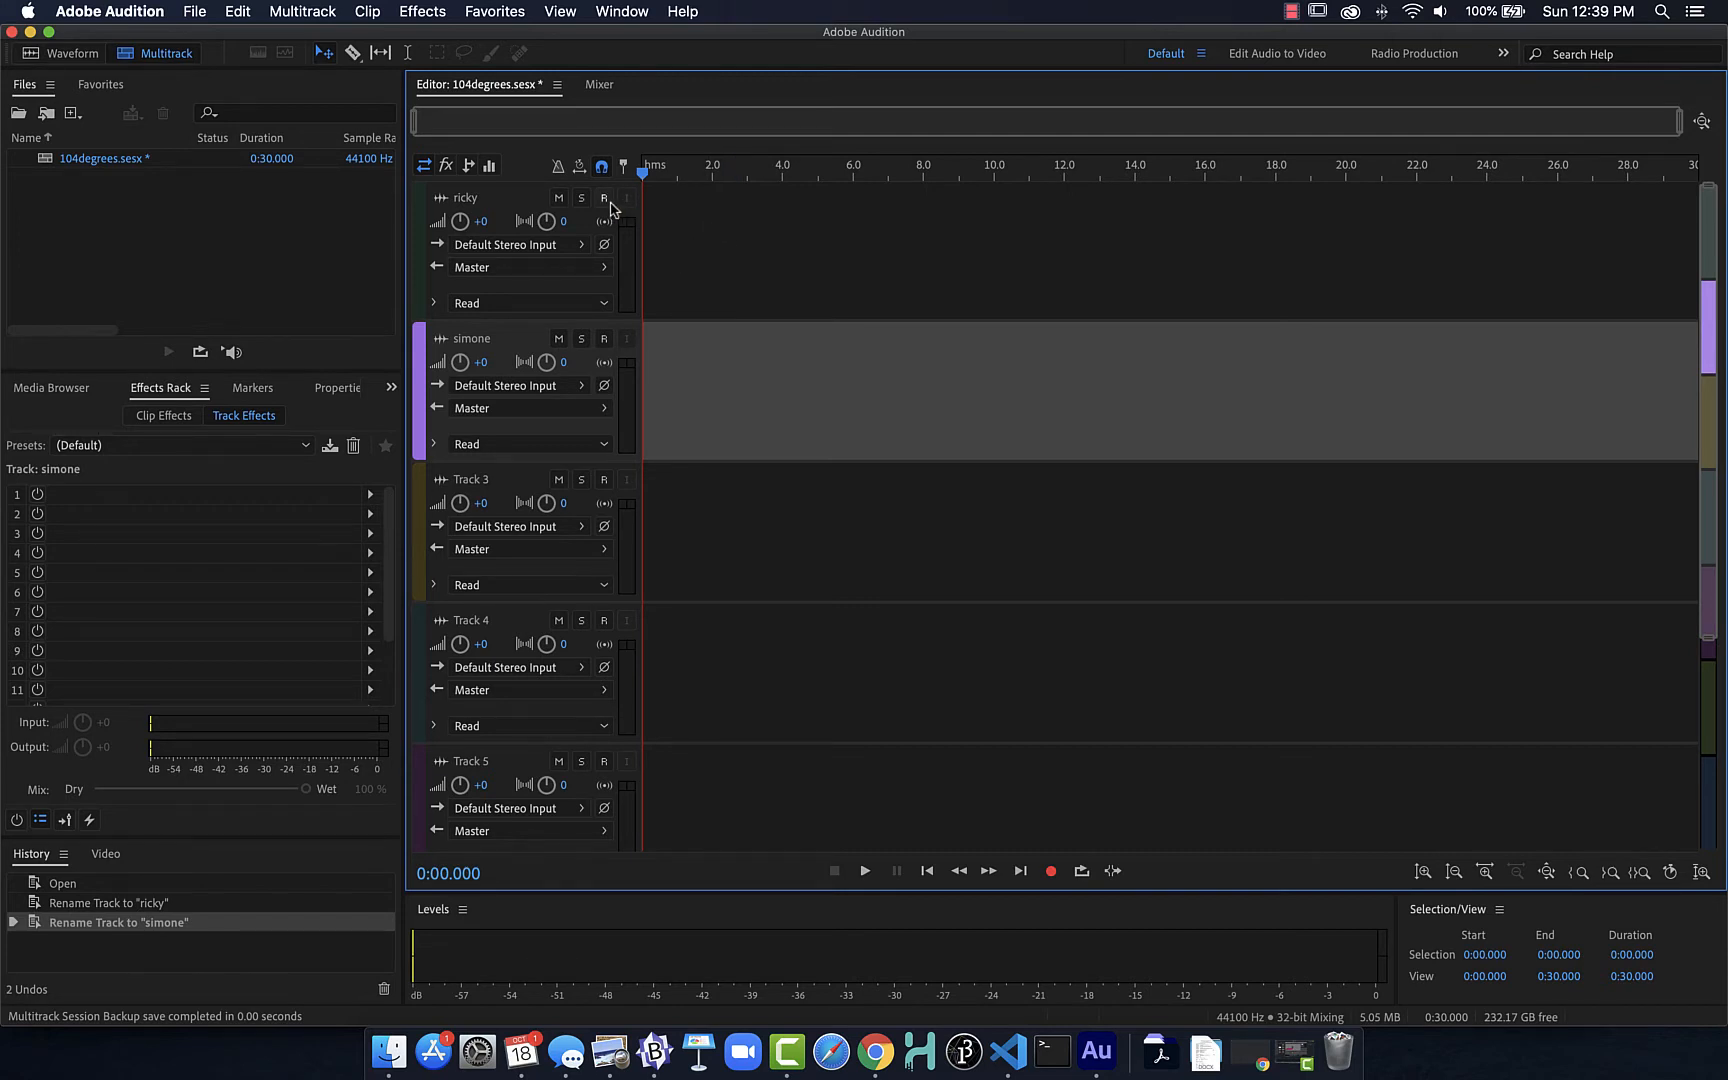
Arm the first track for recording and record about 21 seconds of speech on it.
{"action": "left_click", "coordinate": [604, 200]}
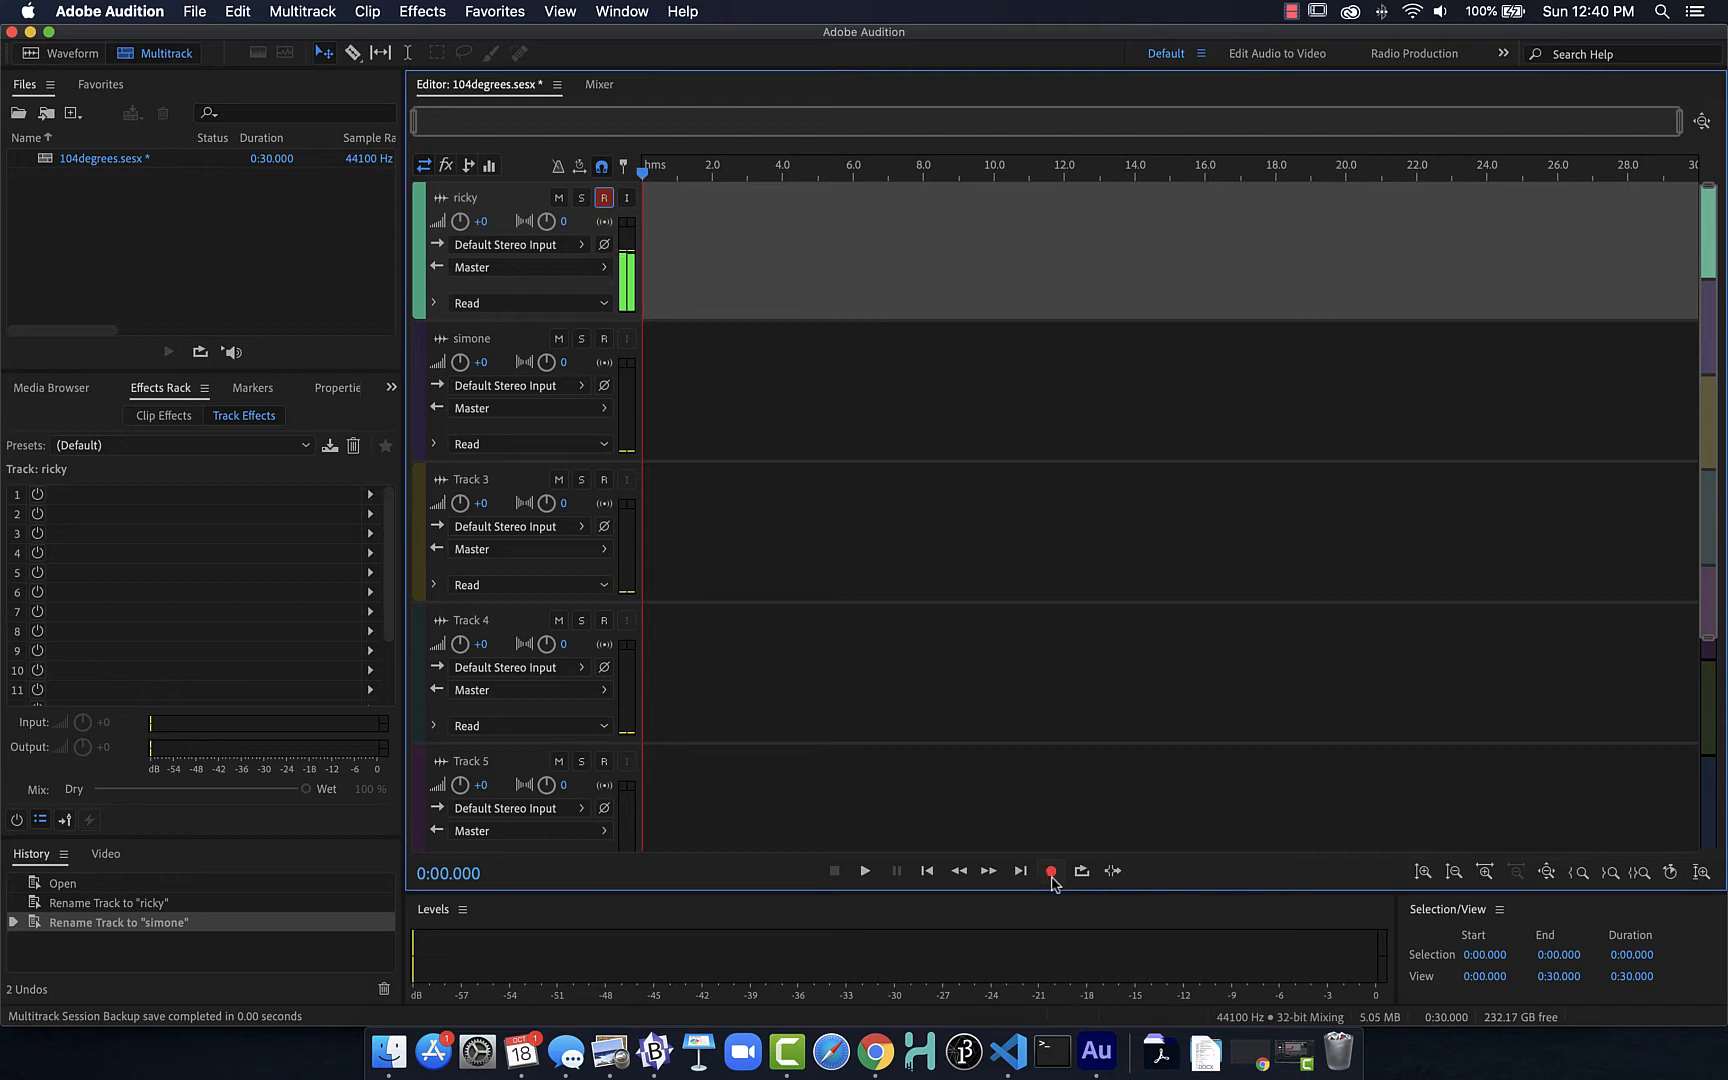
{"action": "left_click", "coordinate": [1051, 872]}
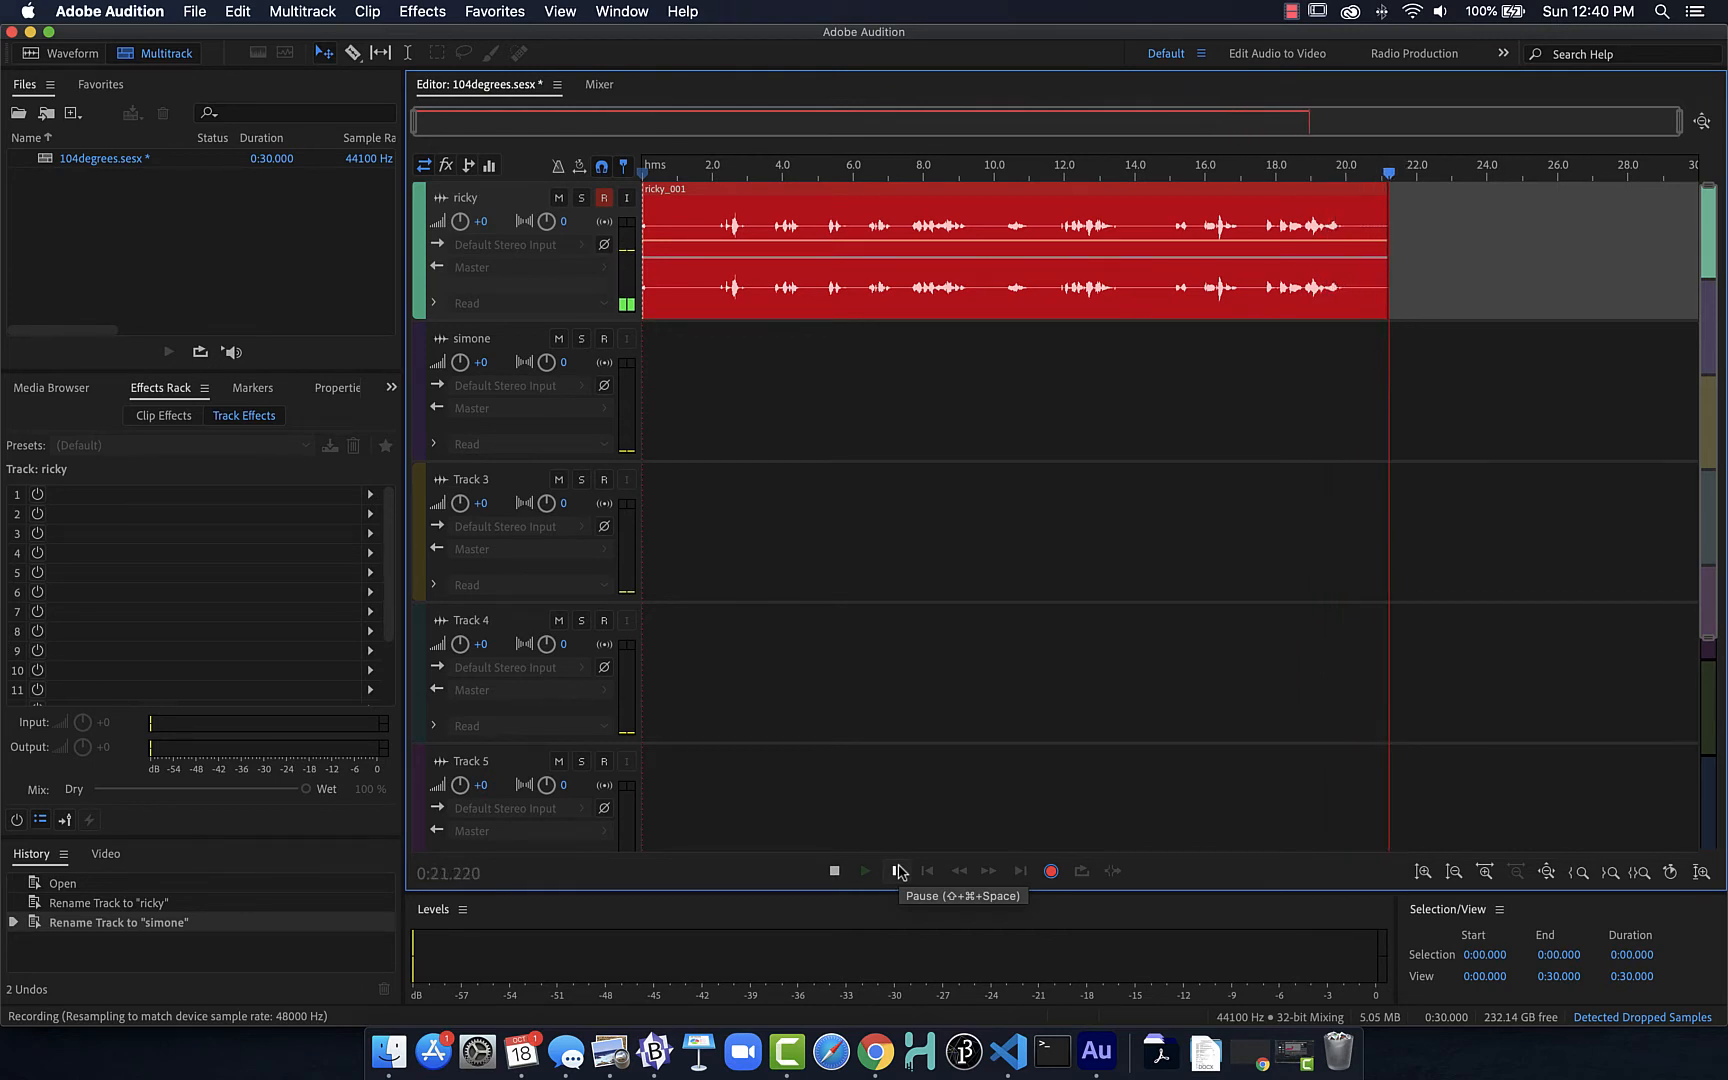
{"action": "key", "text": "space"}
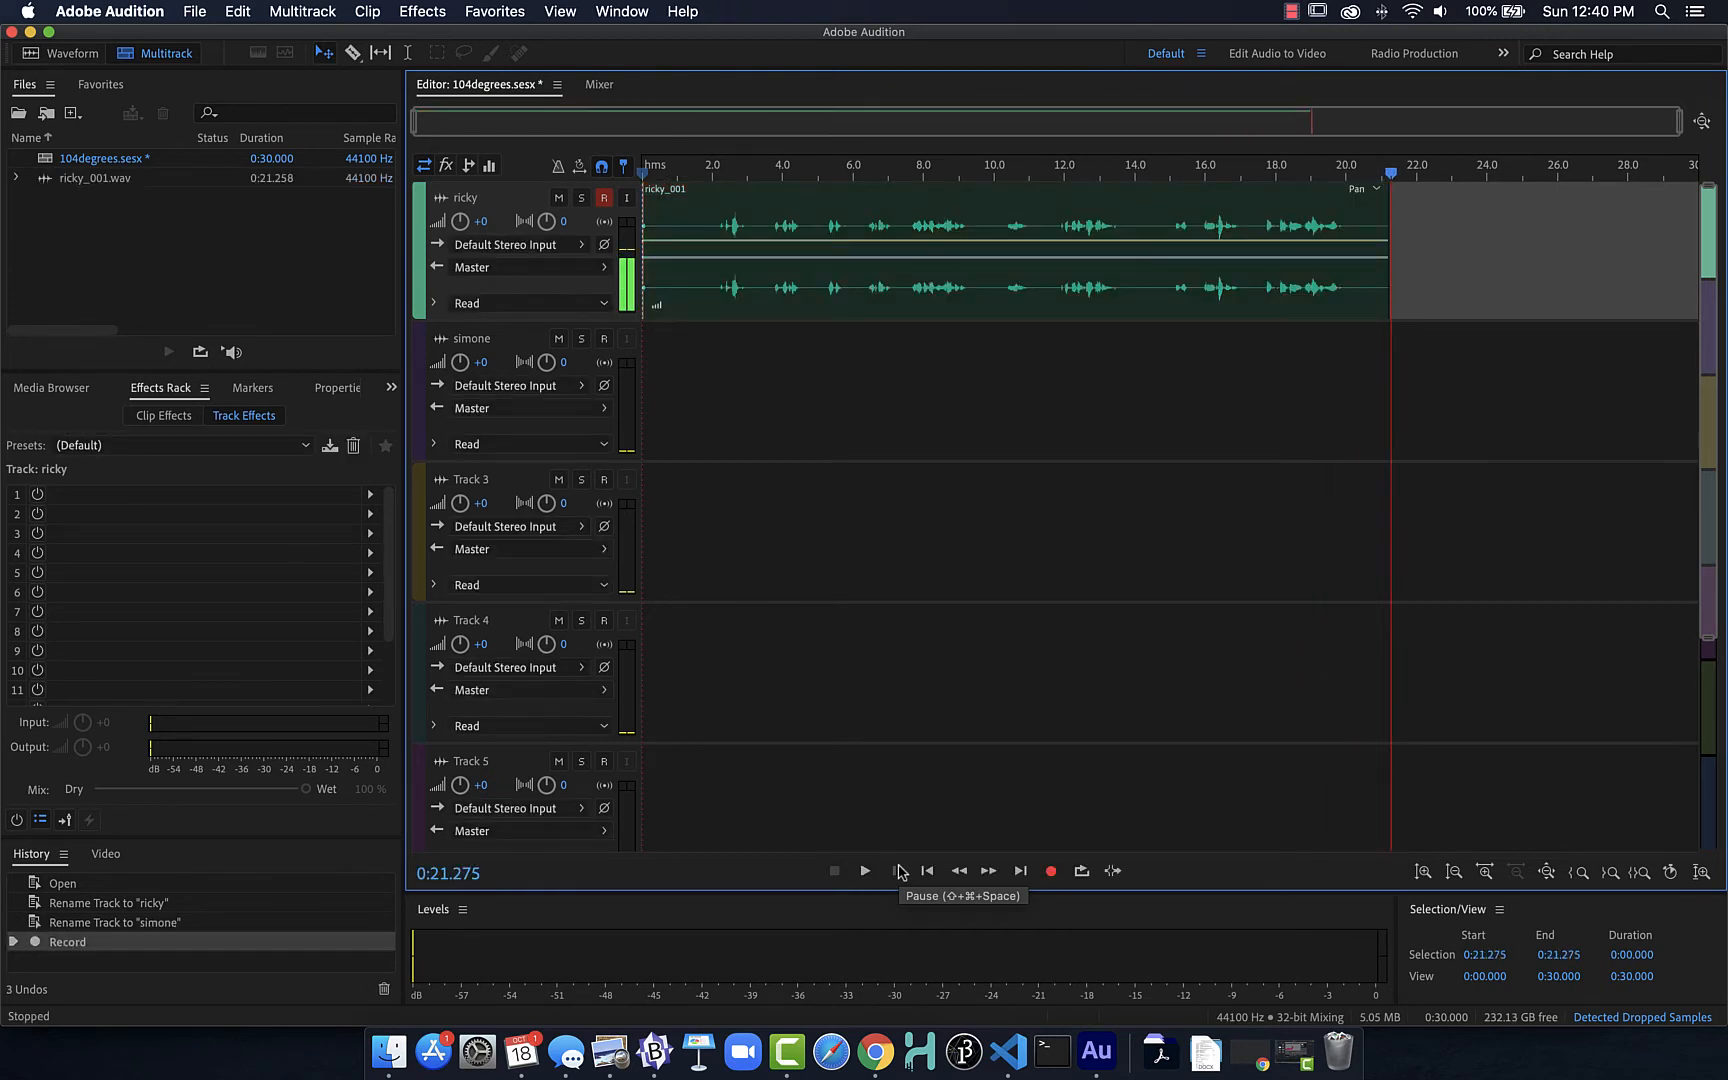
Split the recording with the Razor tool at about 3.0, 3.6, 4.6, 5.1, 5.7 and 6.3 s, between the spoken phrases.
{"action": "left_click", "coordinate": [352, 54]}
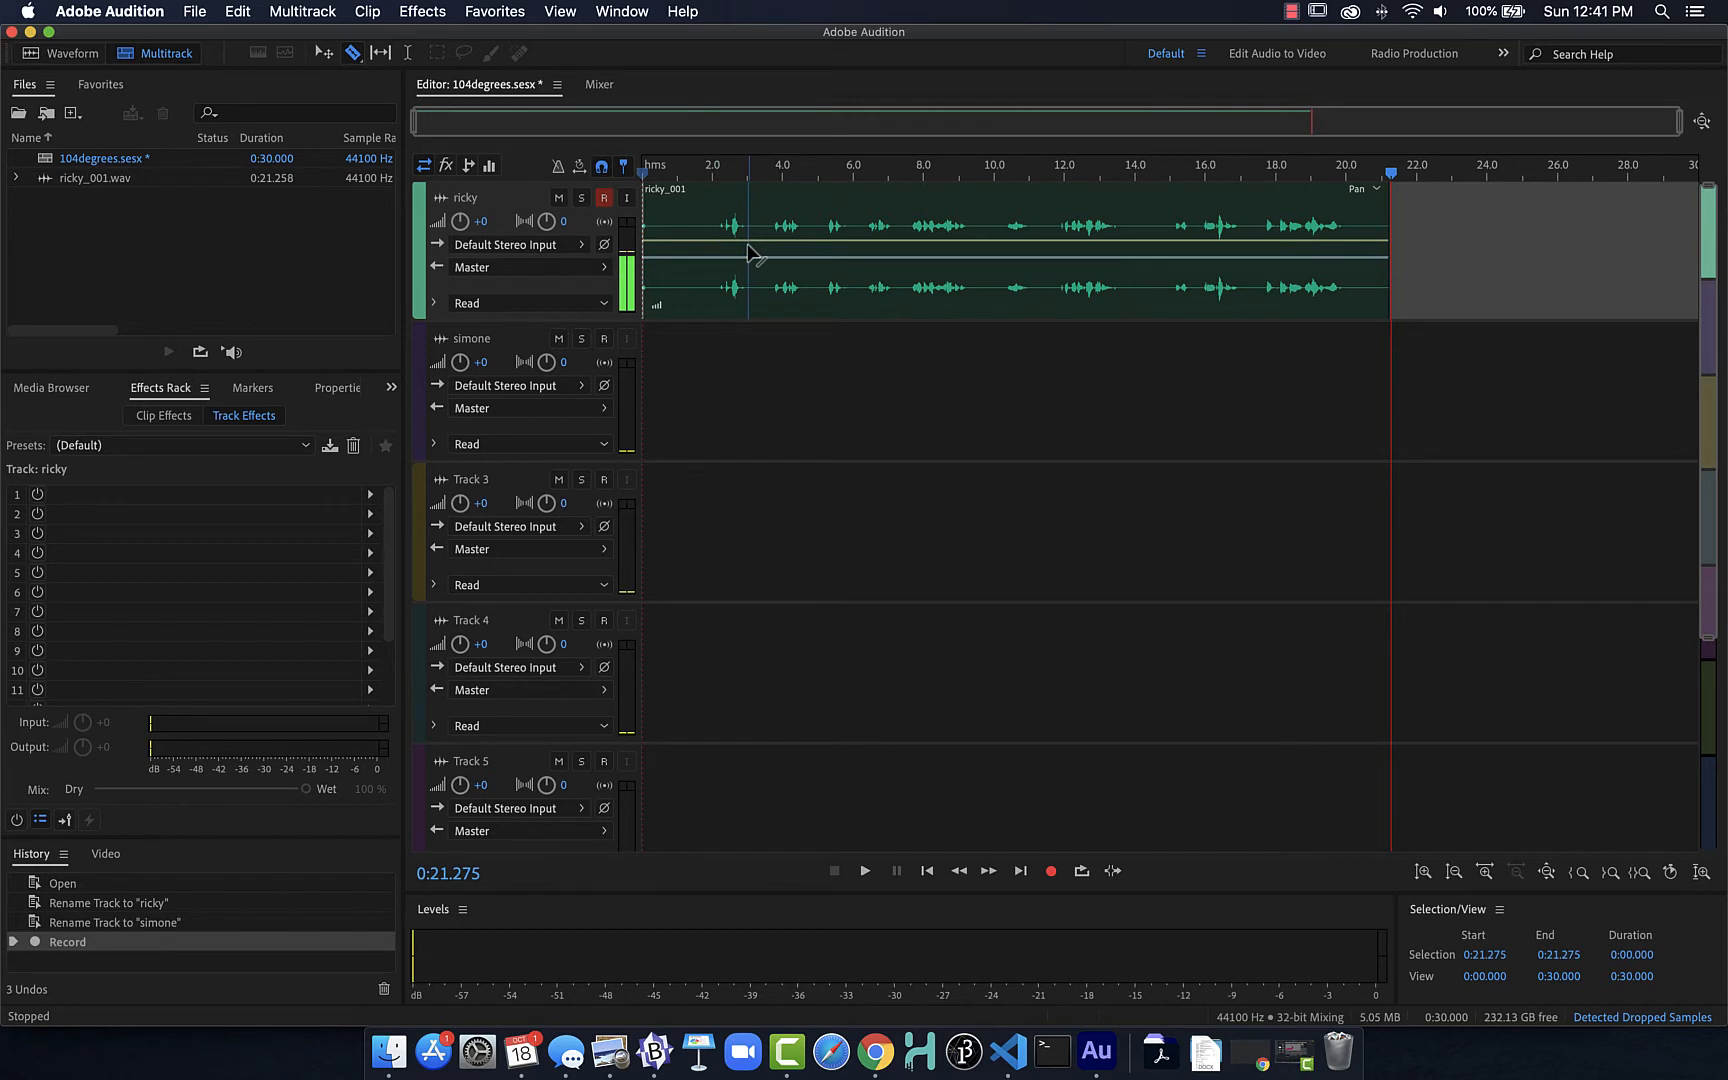
{"action": "left_click", "coordinate": [748, 250]}
{"action": "left_click", "coordinate": [768, 247]}
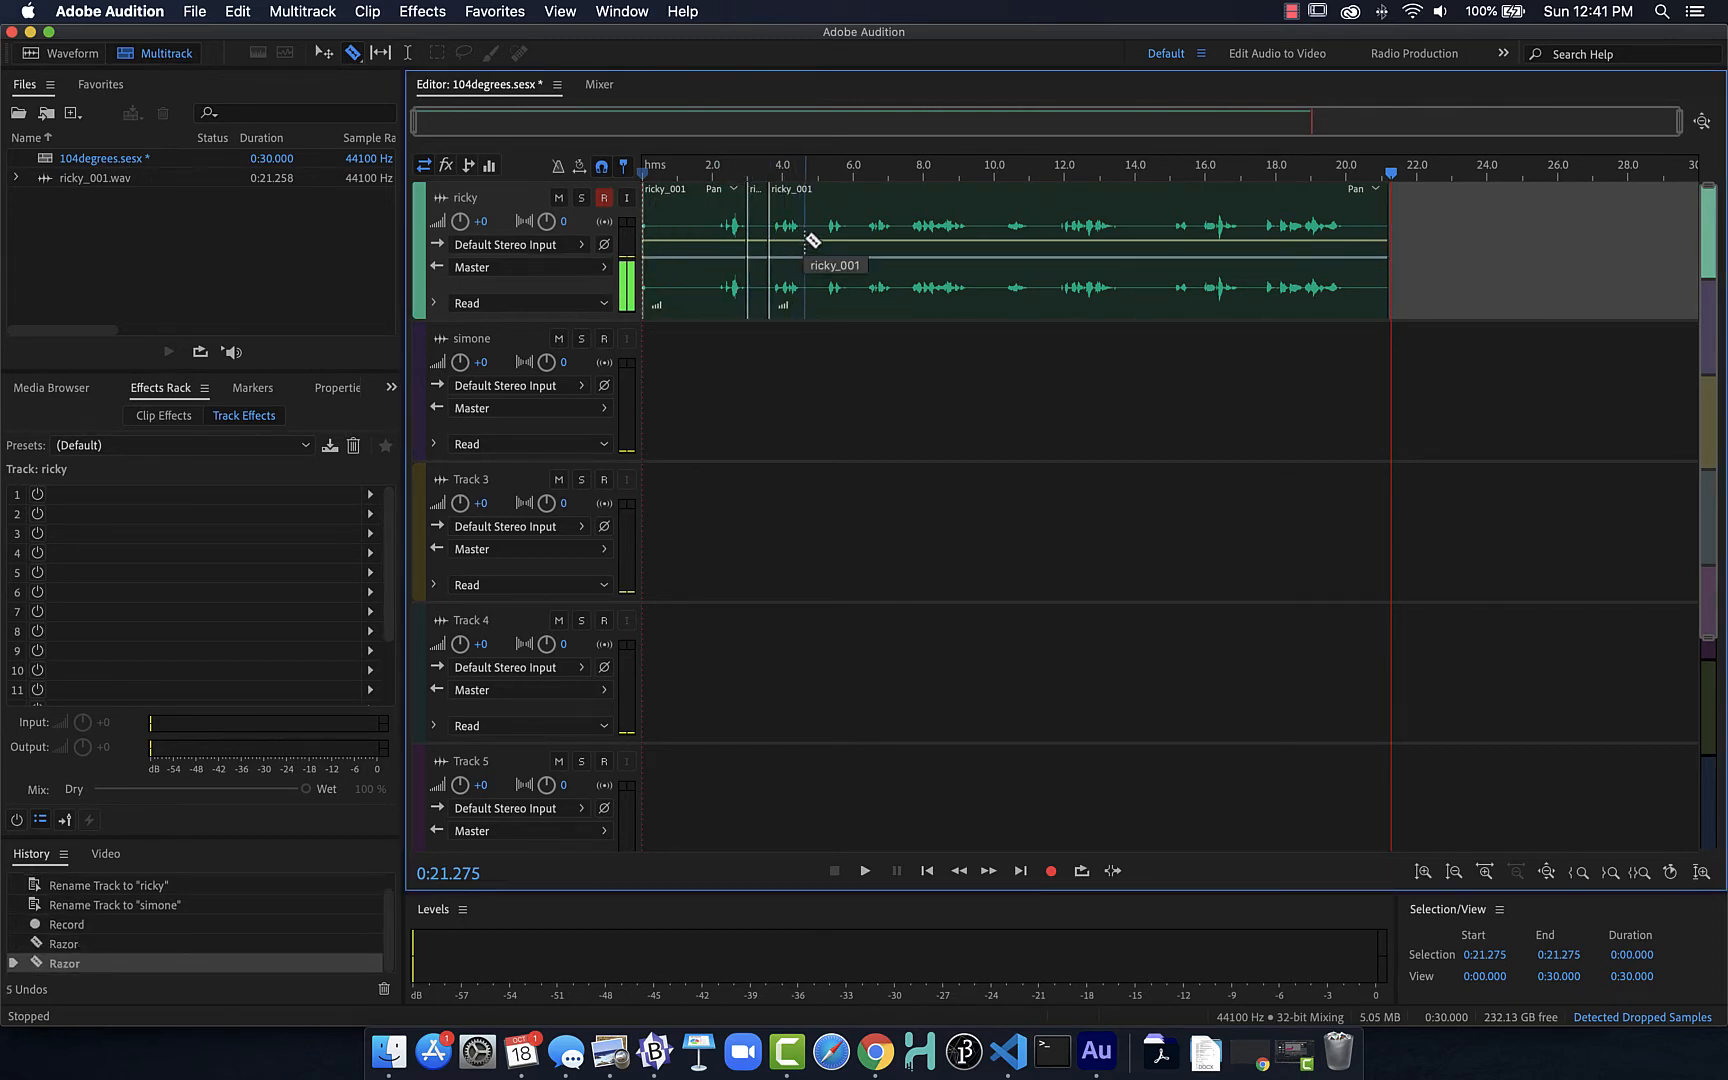
{"action": "left_click", "coordinate": [805, 241]}
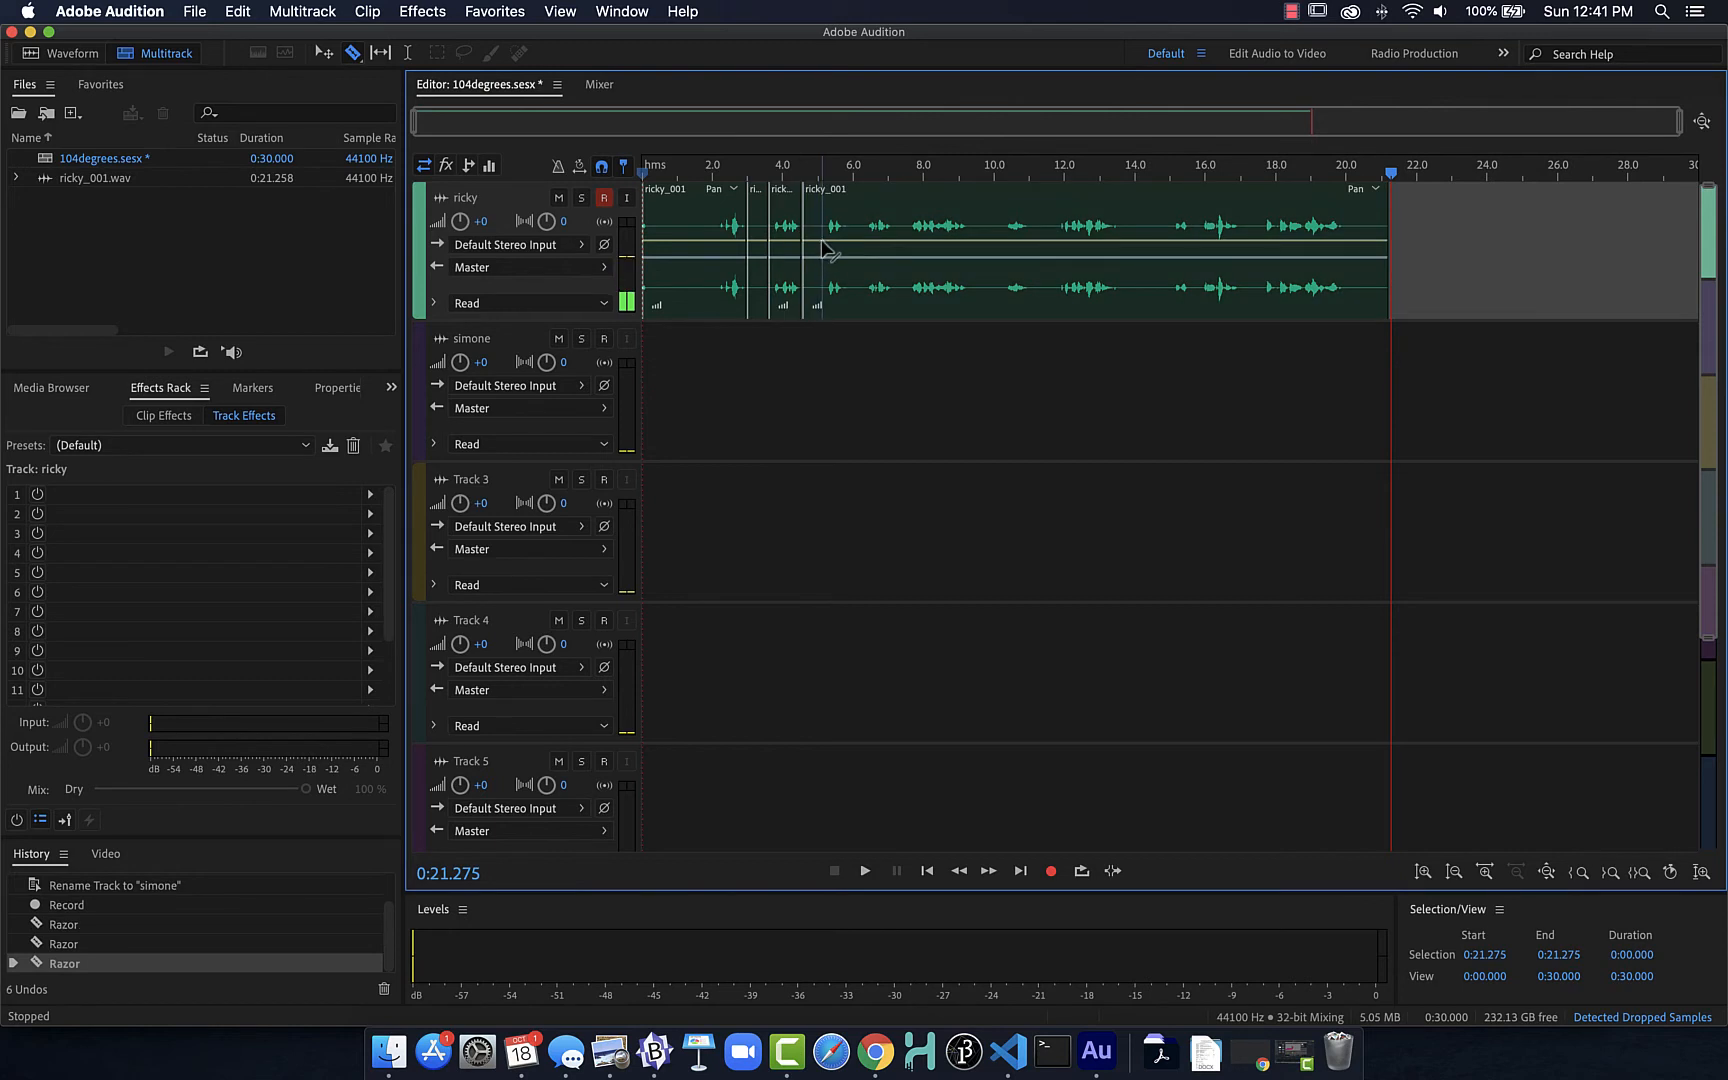
{"action": "left_click", "coordinate": [821, 245]}
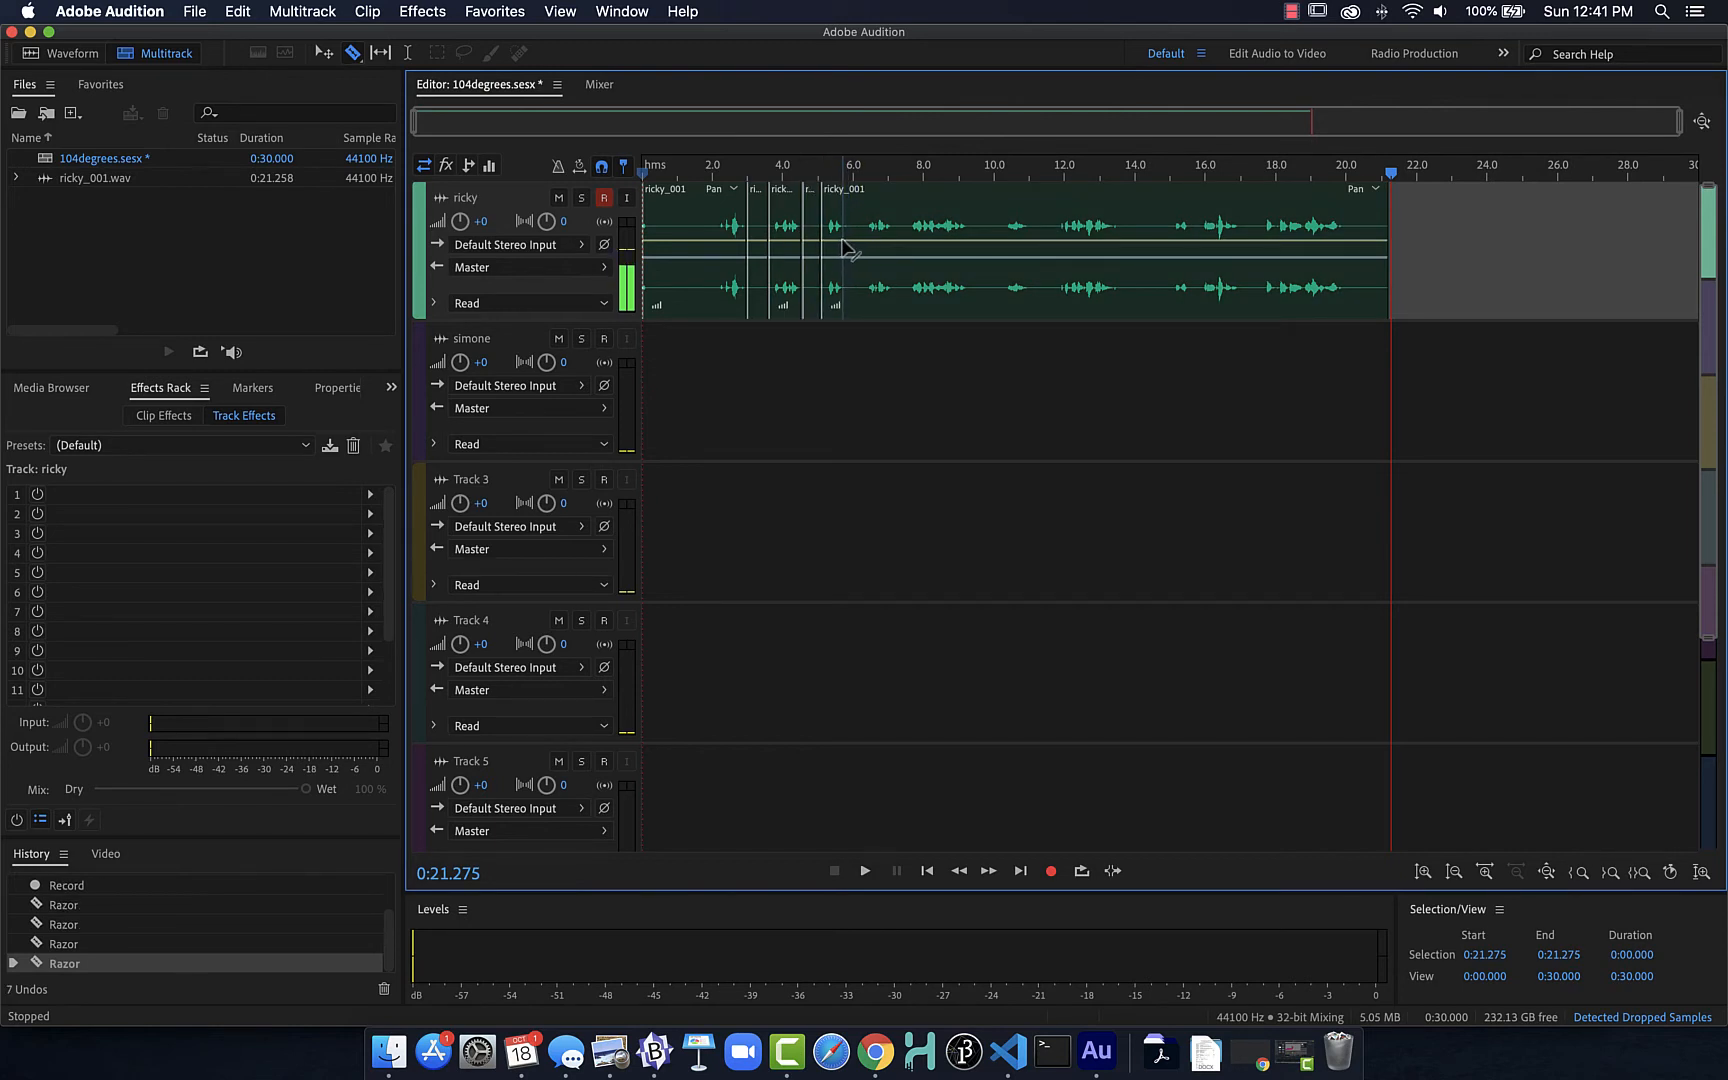
{"action": "left_click", "coordinate": [843, 243]}
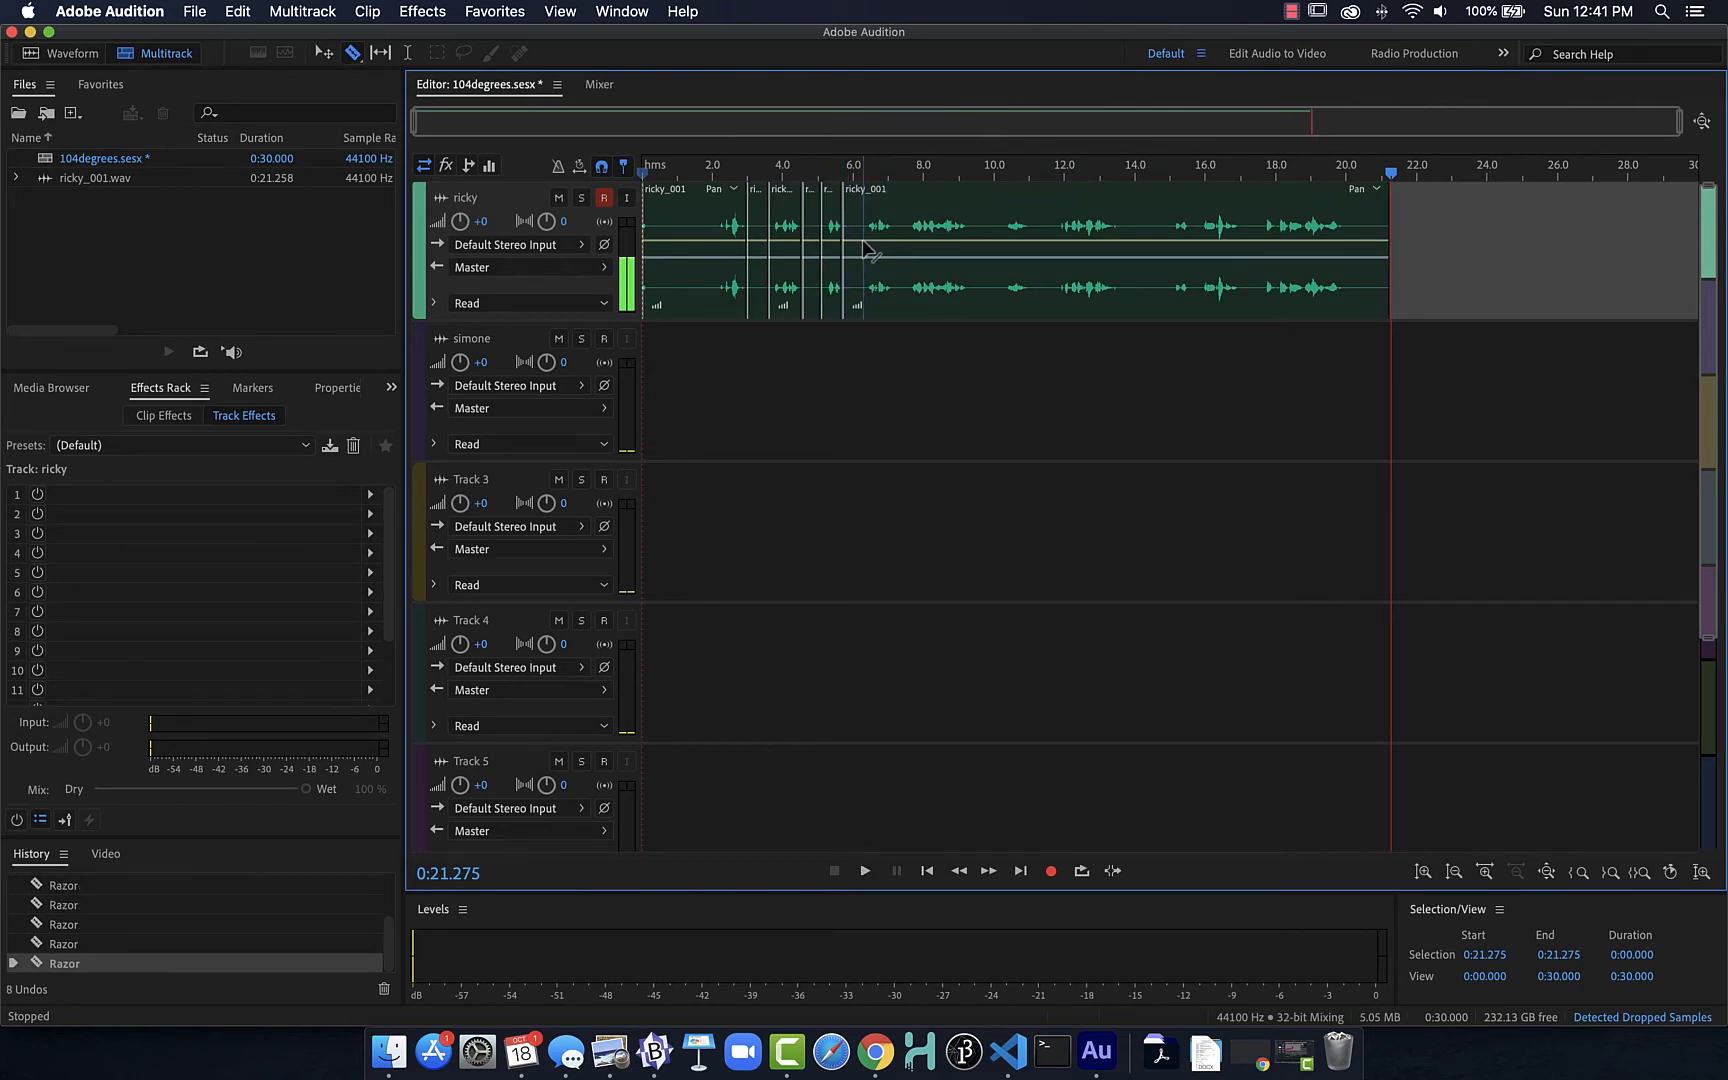
{"action": "left_click", "coordinate": [863, 245]}
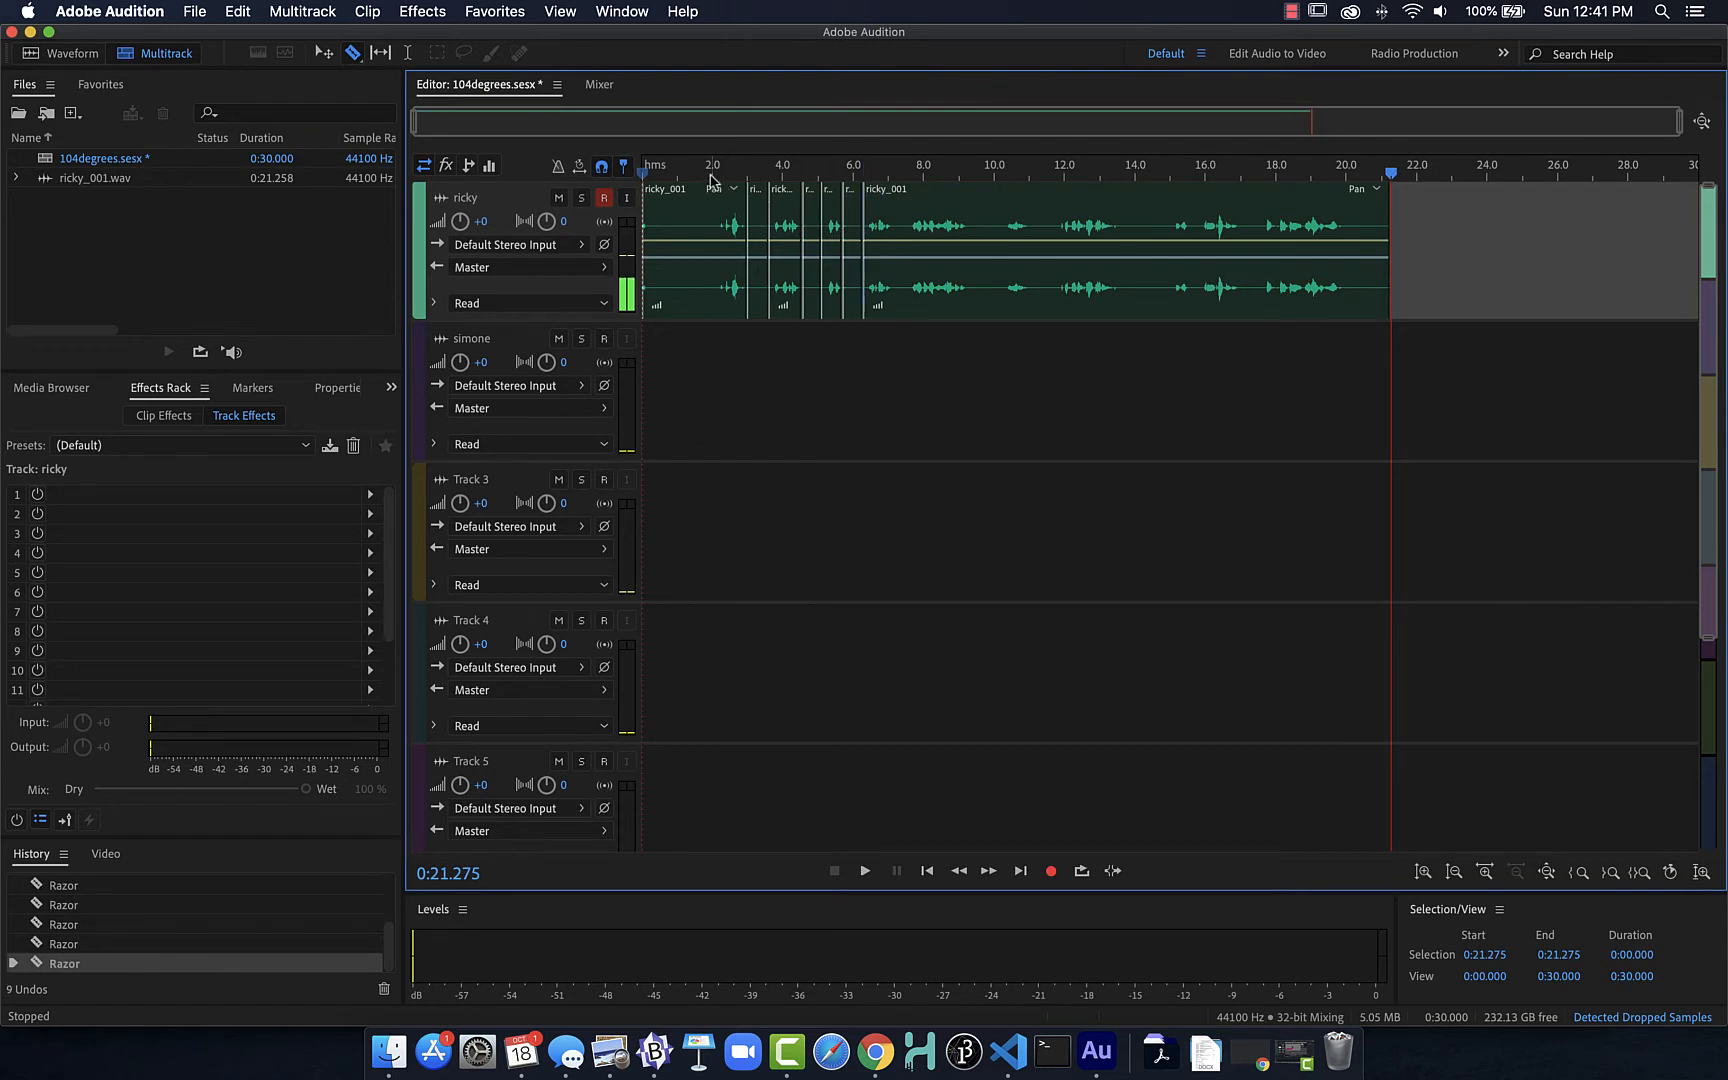
Play the split recording from about 2.4 s to about 4.2 s to check the cuts.
{"action": "left_click", "coordinate": [727, 173]}
{"action": "key", "text": "space"}
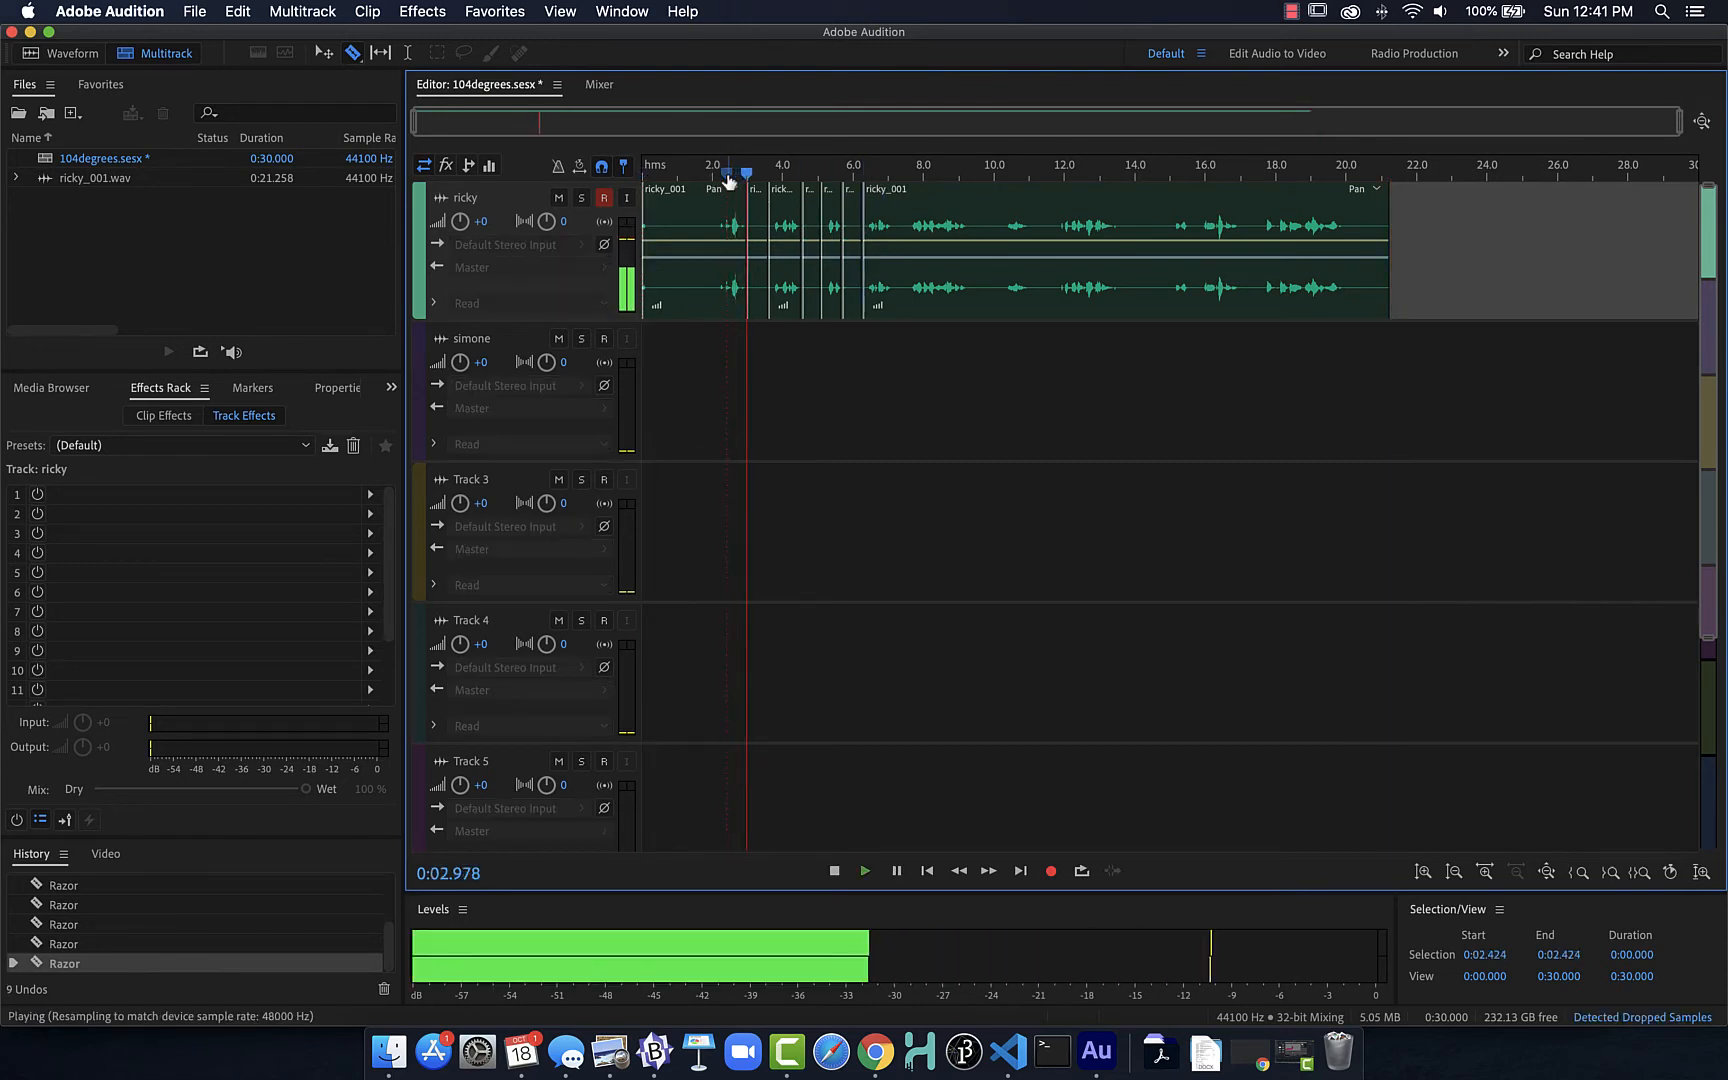
{"action": "key", "text": "space"}
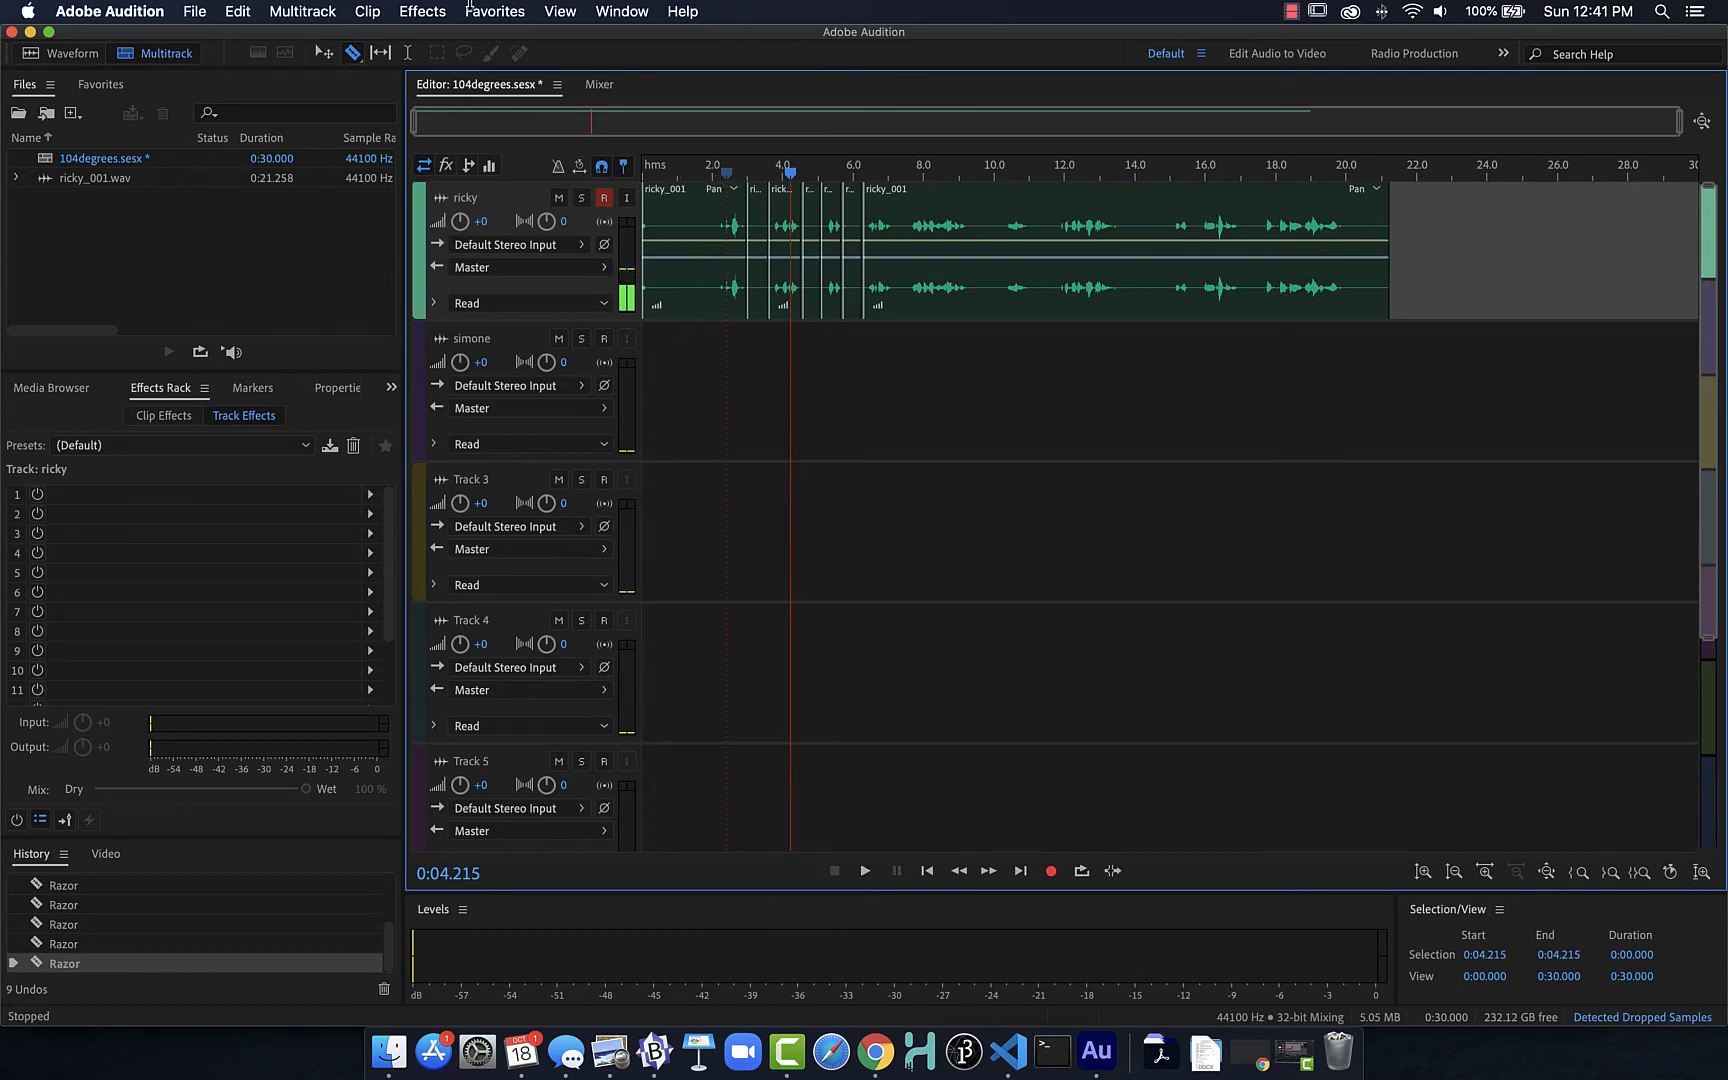
Move the second spoken phrase from the first track to the second track, starting at about 3 s.
{"action": "left_click", "coordinate": [323, 52]}
{"action": "left_click", "coordinate": [781, 216]}
{"action": "left_click_drag", "start_coordinate": [781, 216], "coordinate": [751, 377]}
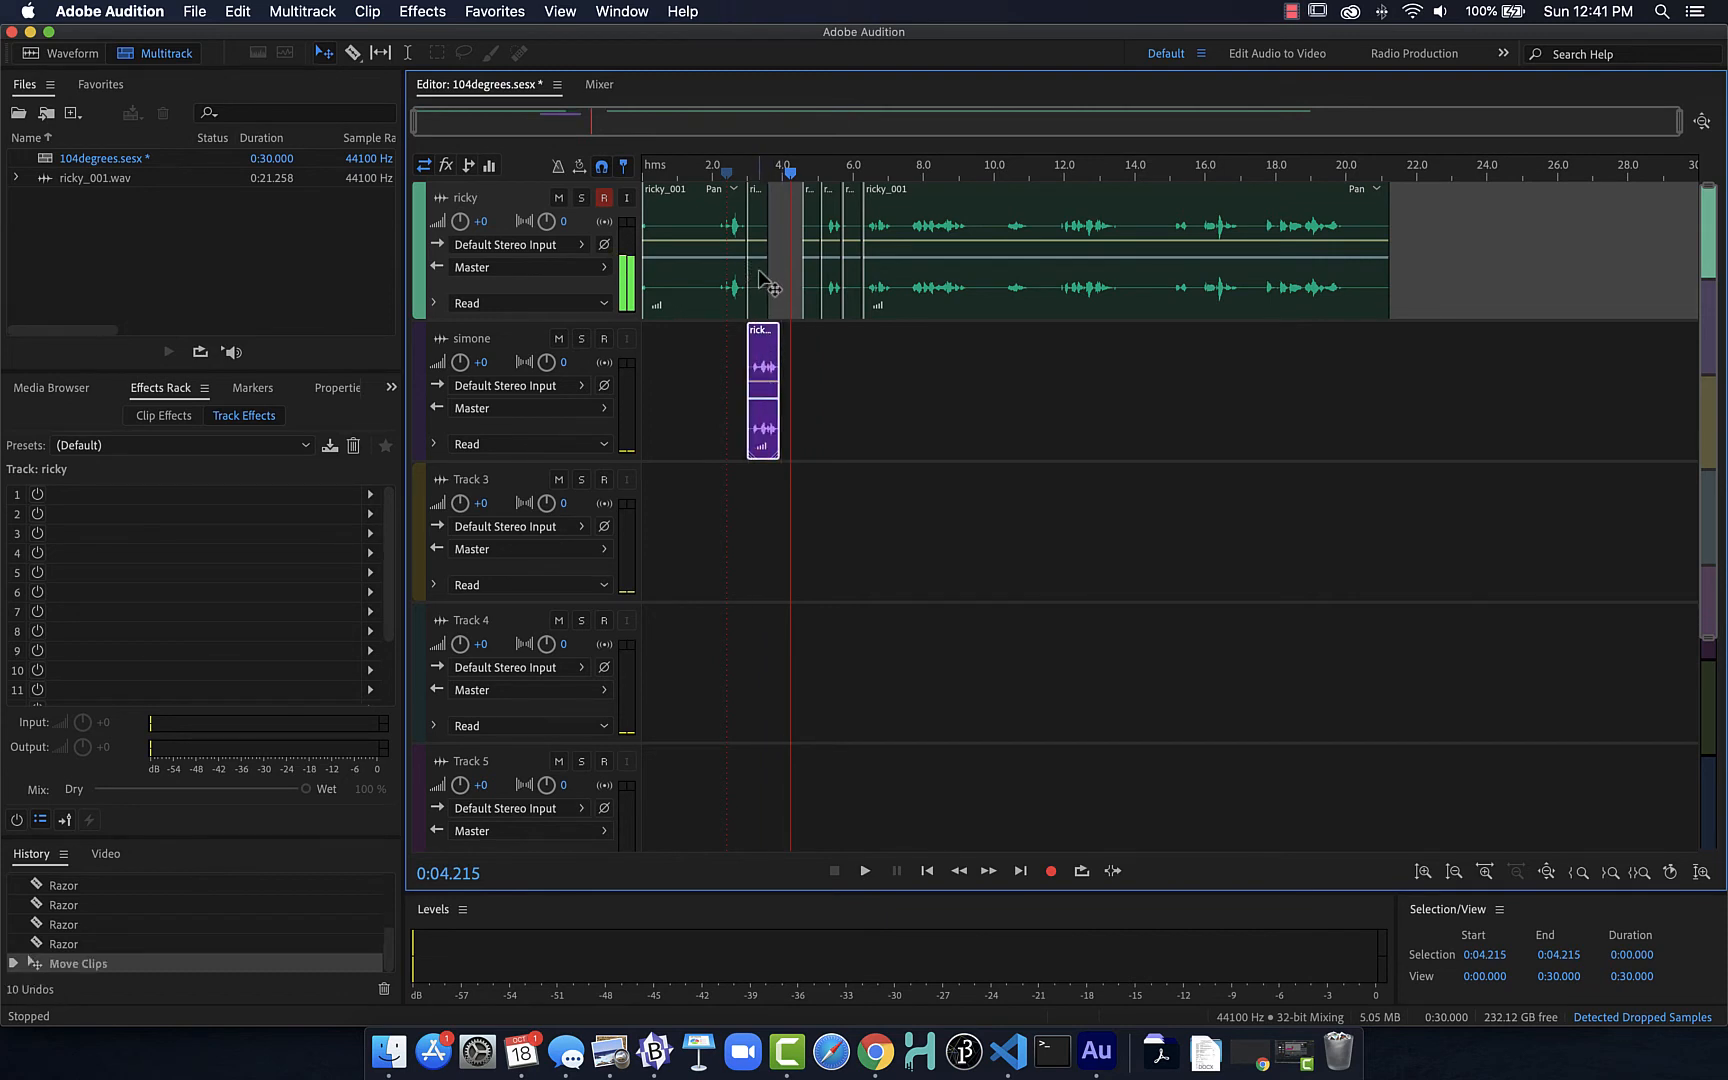
Delete the two silent segments on the first track at about 3.0 s and 4.6 s.
{"action": "left_click", "coordinate": [759, 274]}
{"action": "key", "text": "Delete"}
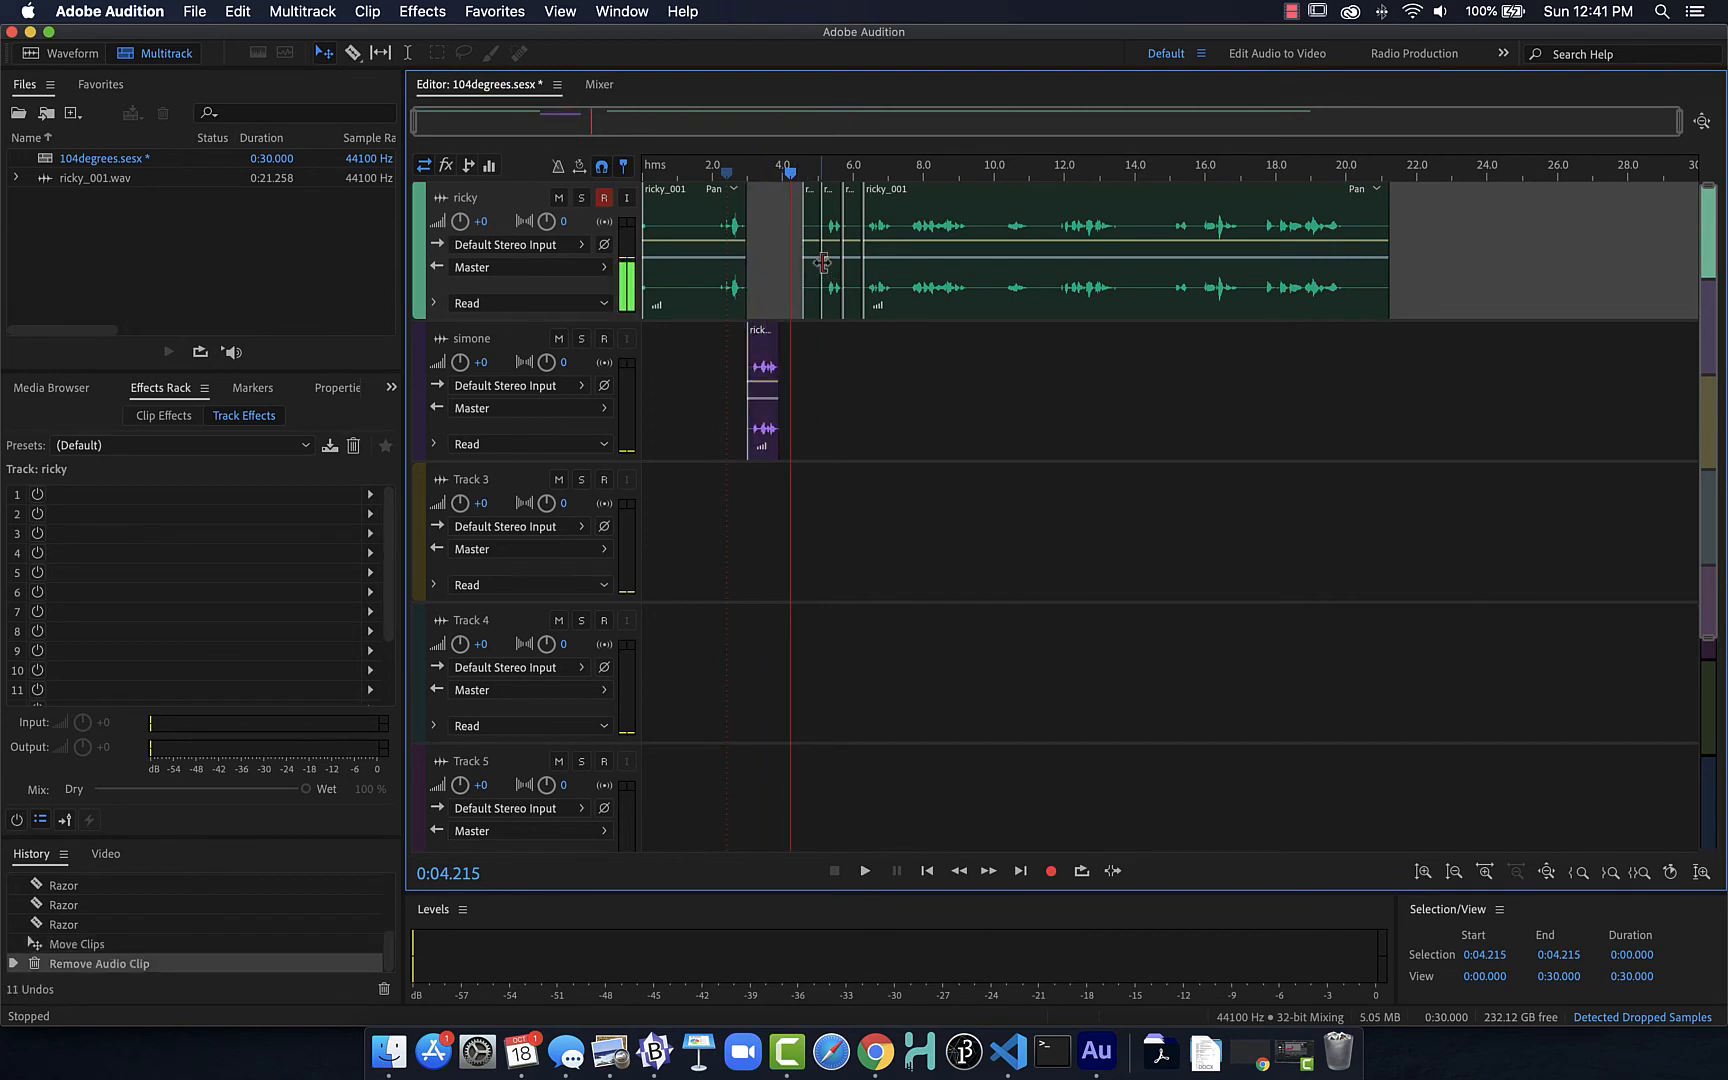
{"action": "left_click", "coordinate": [813, 280]}
{"action": "key", "text": "Delete"}
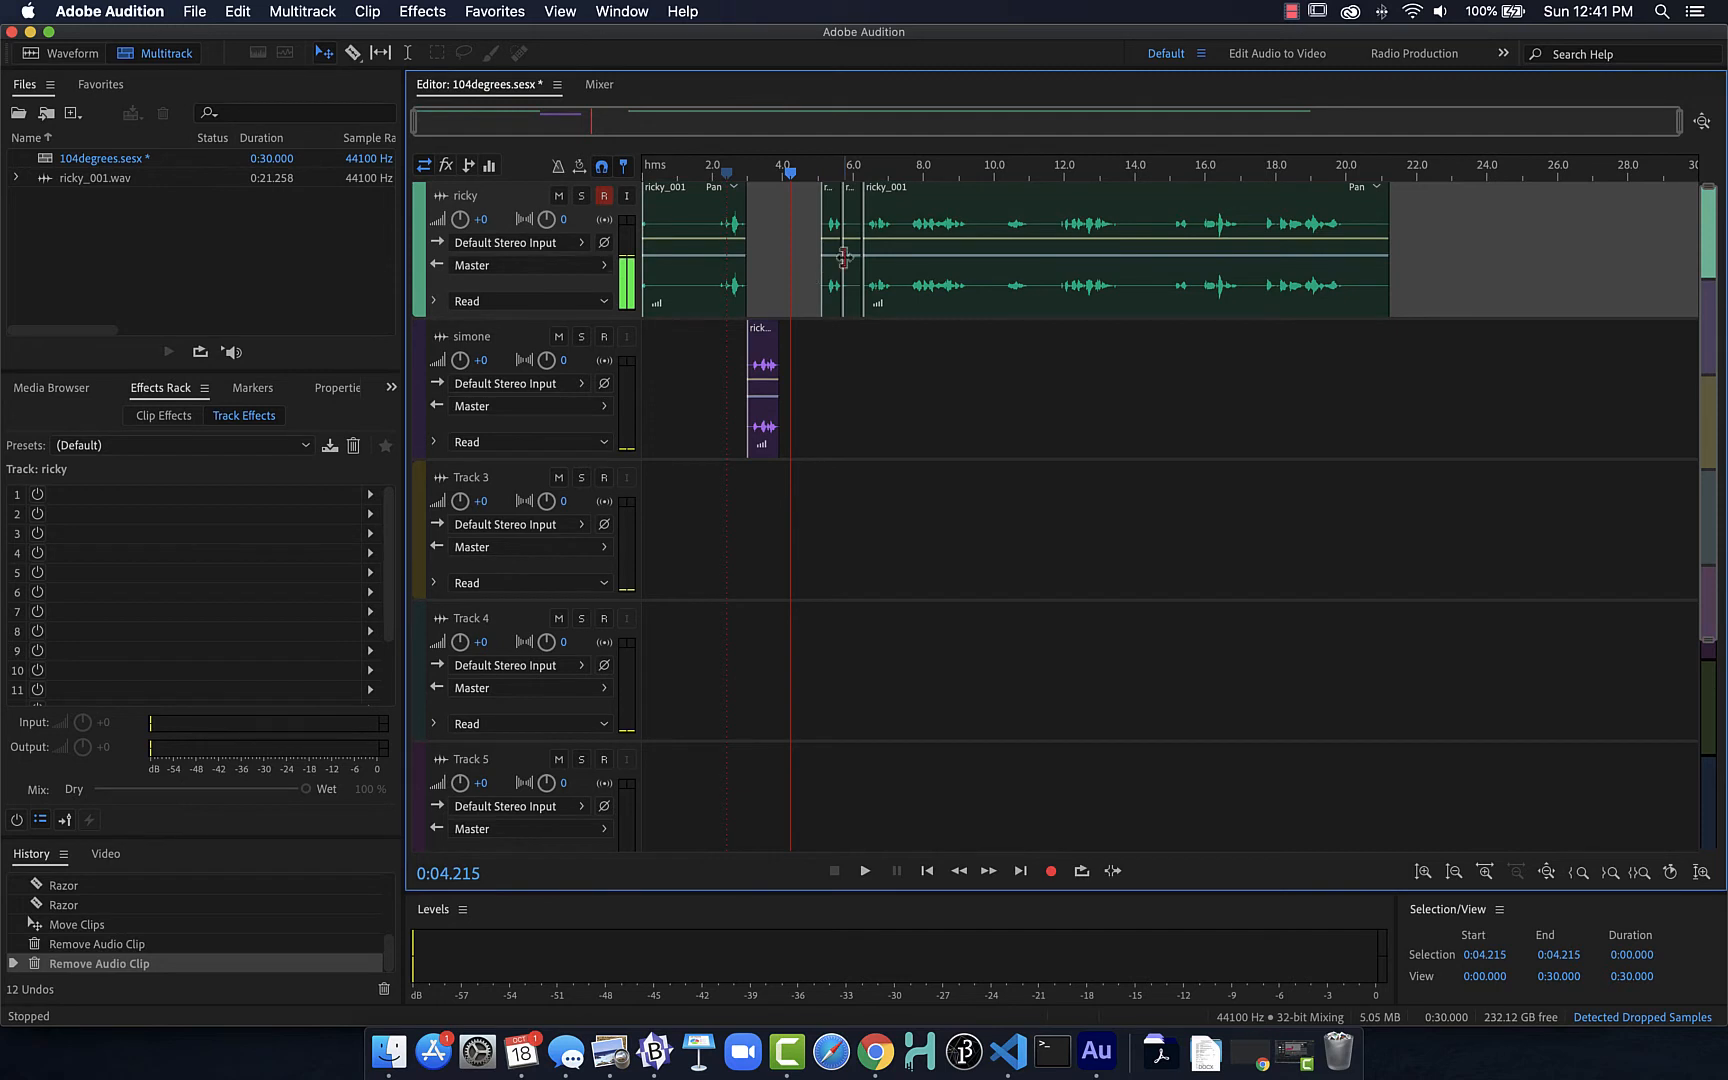
Move the short phrase clip on the first track earlier so it starts at about 4 s.
{"action": "left_click", "coordinate": [829, 255]}
{"action": "mouse_move", "coordinate": [829, 255]}
{"action": "left_mouse_down"}
{"action": "mouse_move", "coordinate": [776, 260]}
{"action": "mouse_move", "coordinate": [815, 258]}
{"action": "left_mouse_up"}
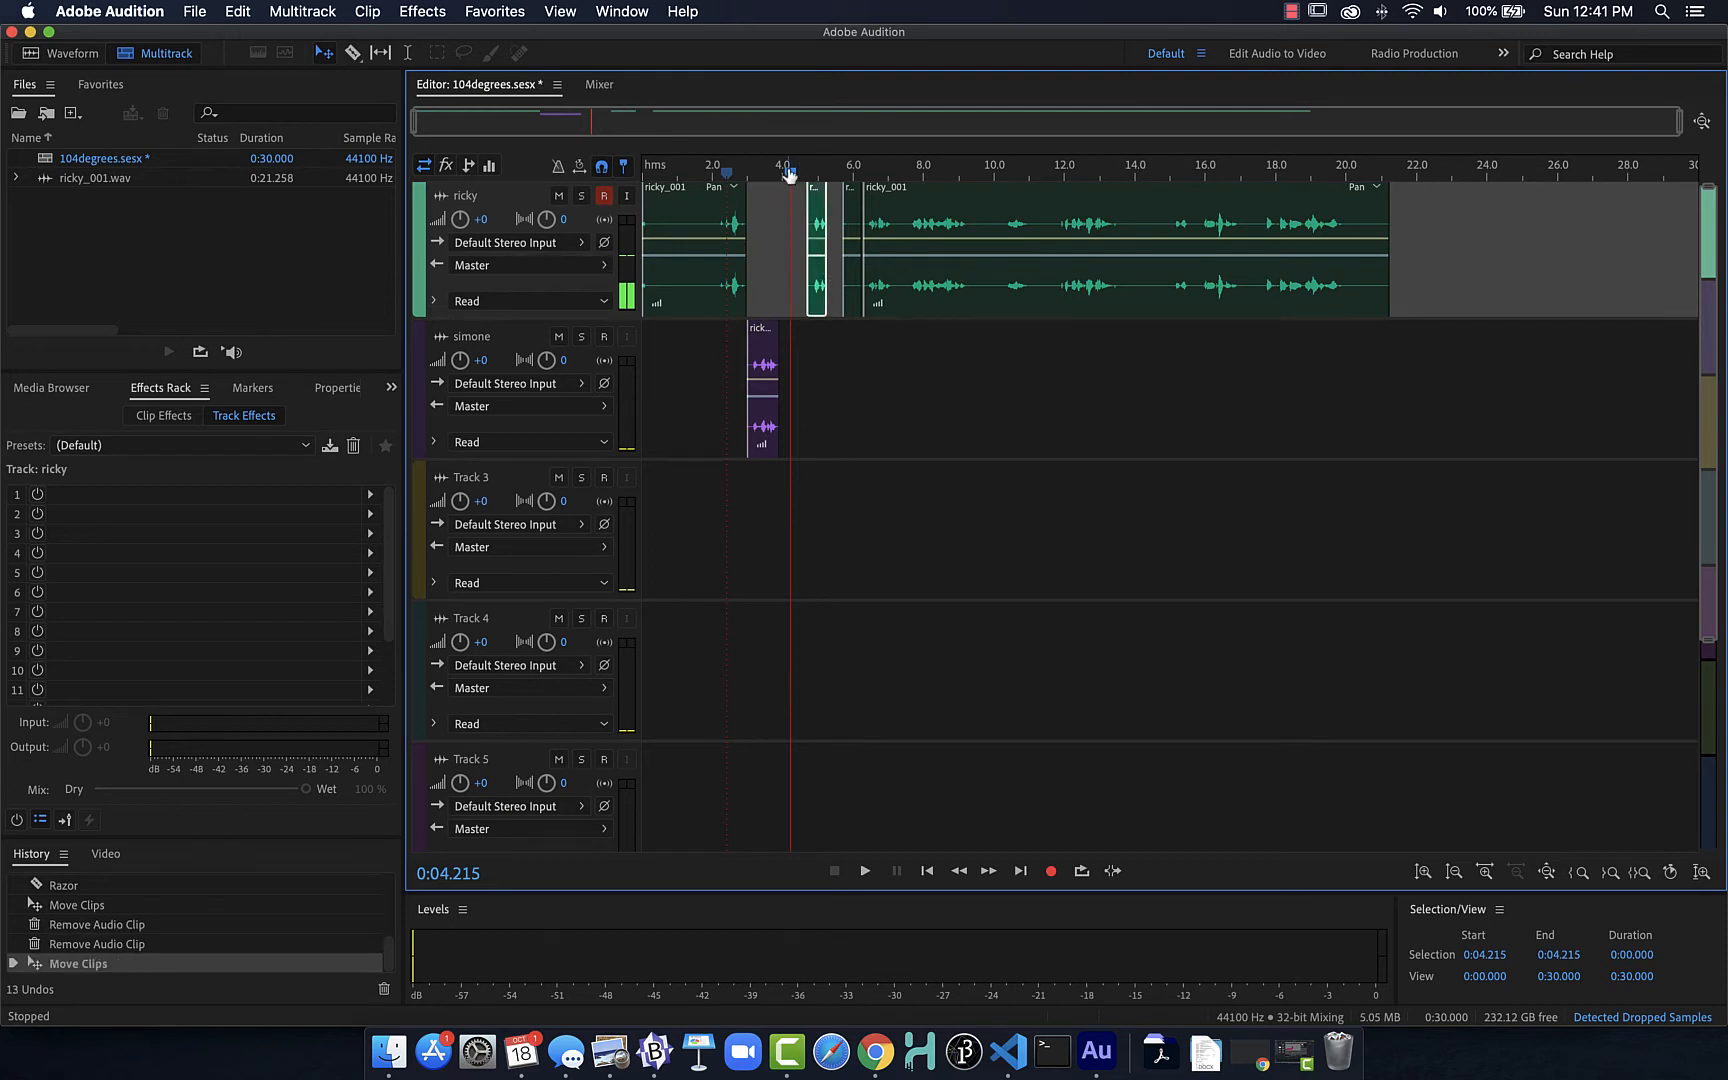
{"action": "left_click", "coordinate": [791, 173]}
{"action": "left_click_drag", "start_coordinate": [793, 176], "coordinate": [786, 185]}
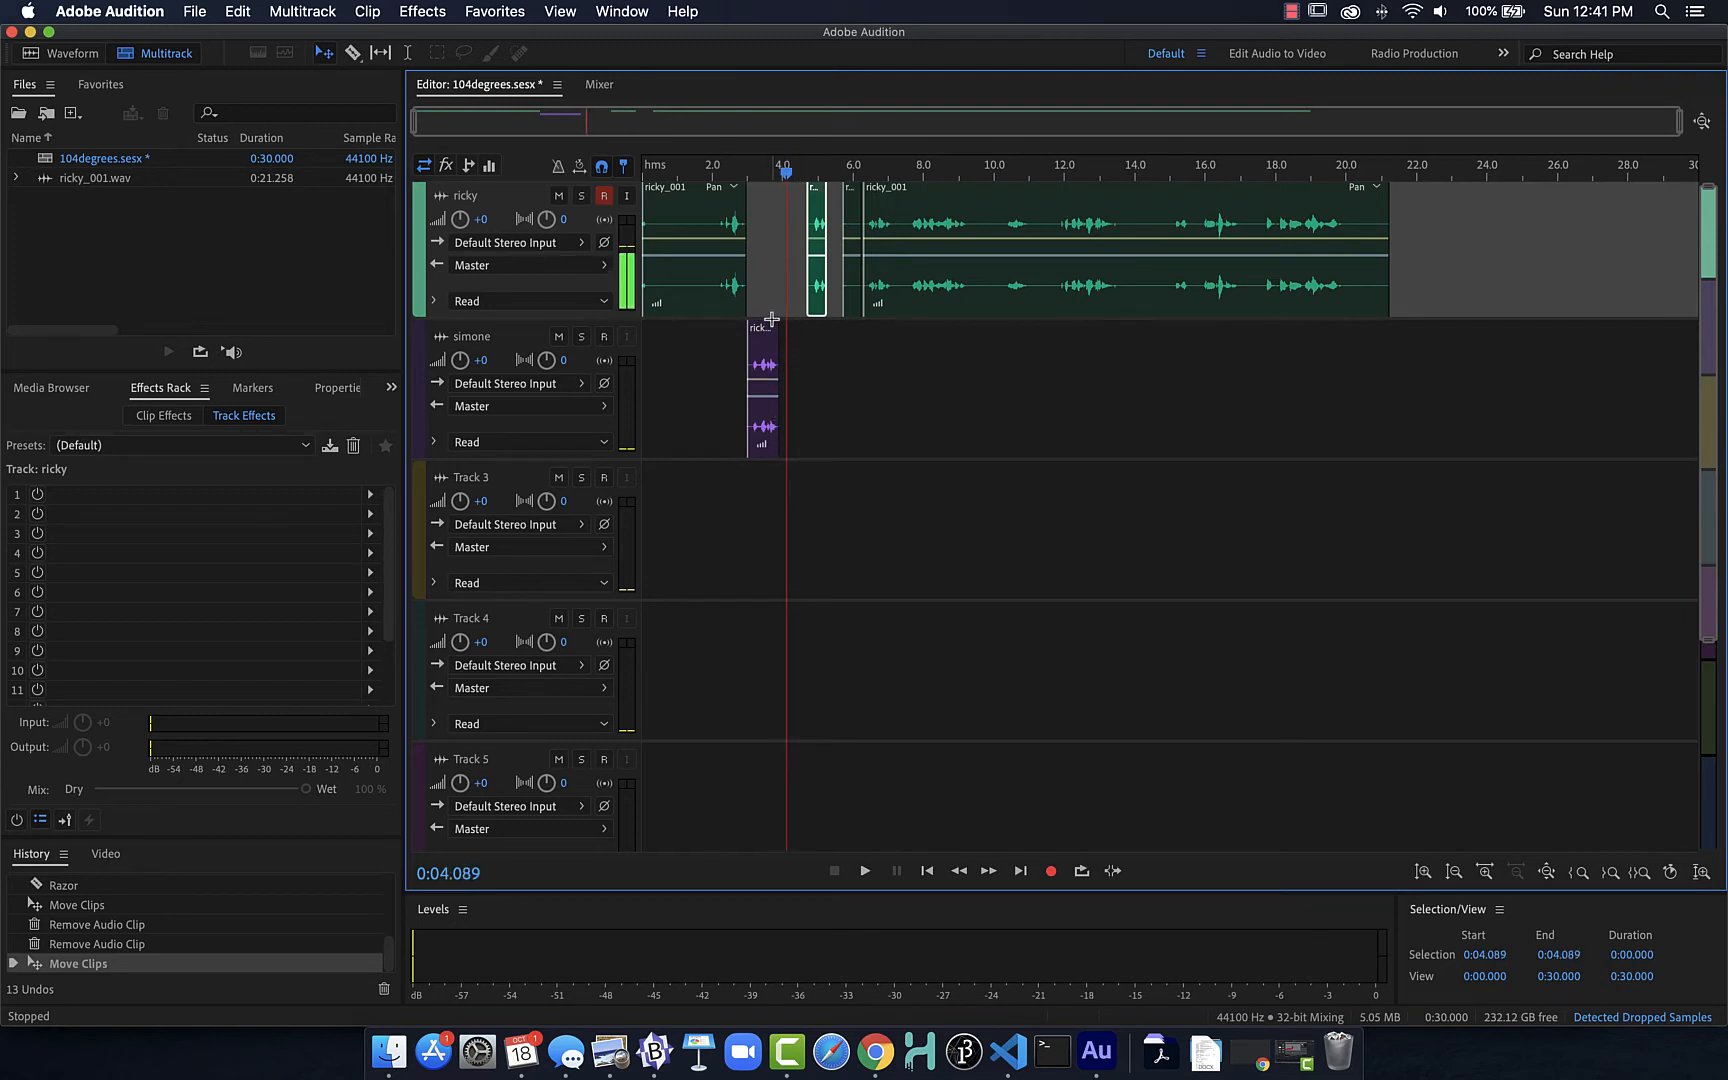
{"action": "left_click_drag", "start_coordinate": [786, 177], "coordinate": [983, 198]}
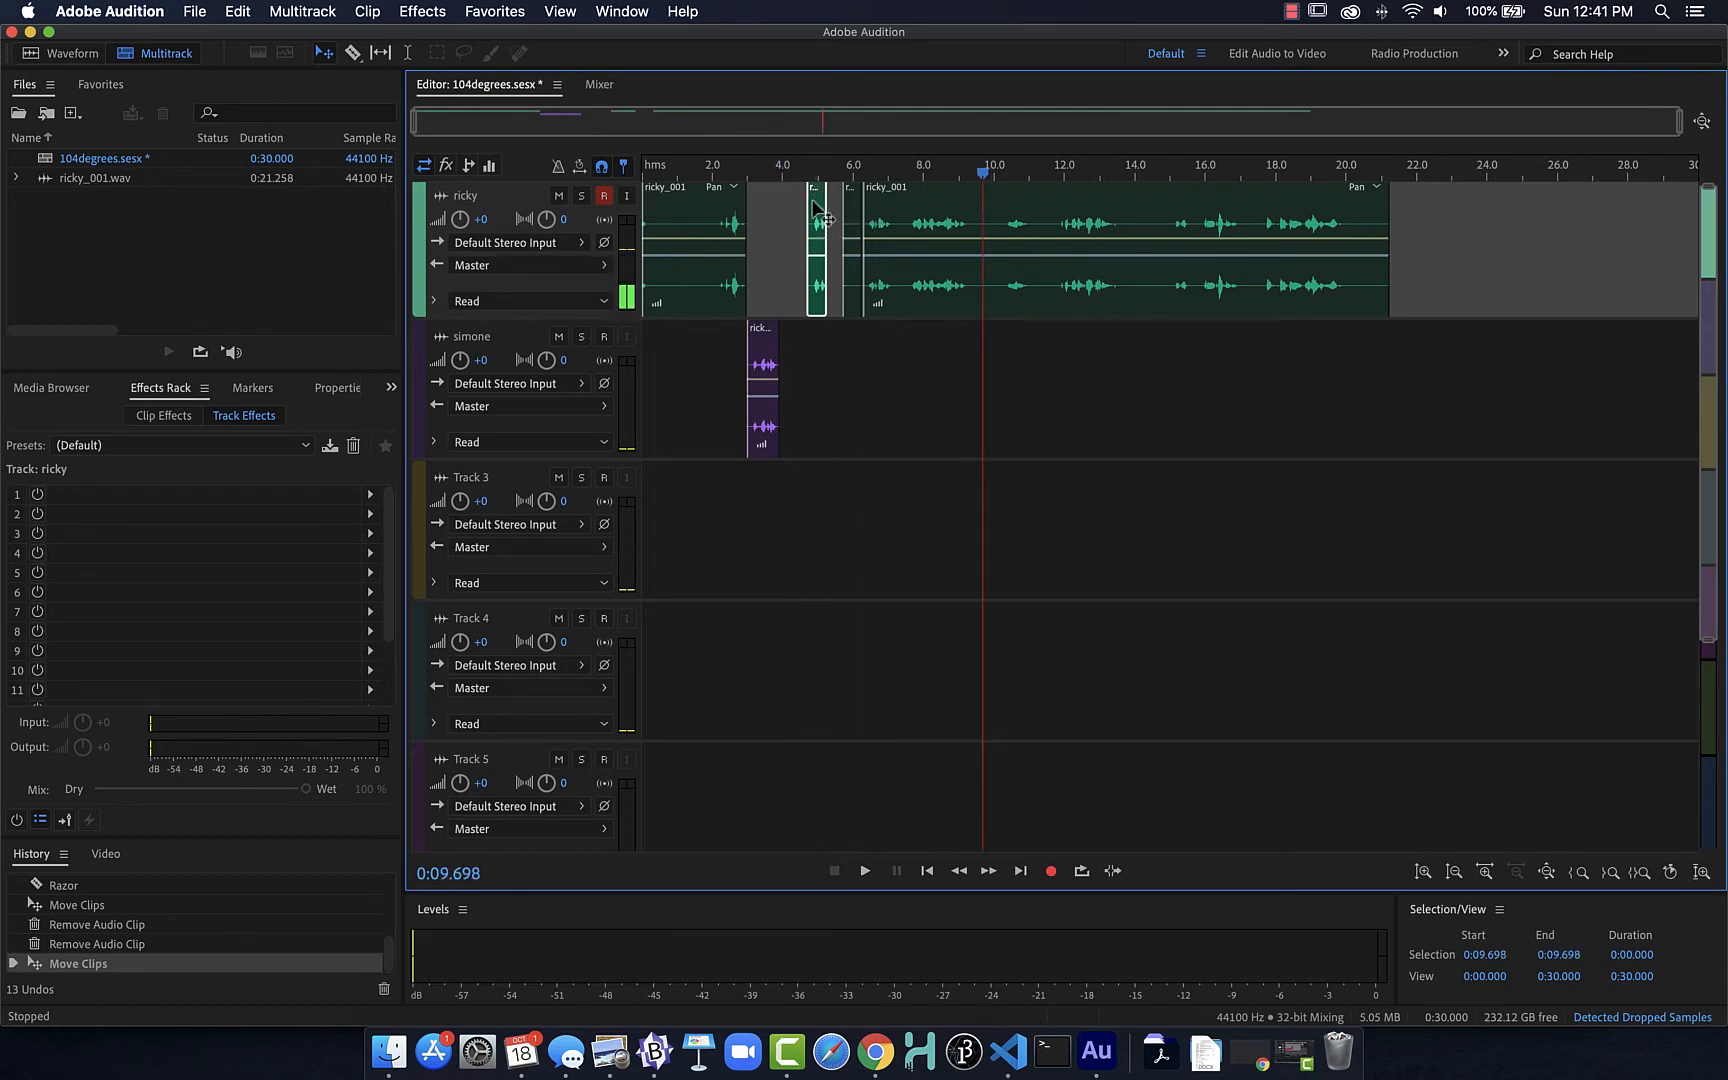
{"action": "left_click_drag", "start_coordinate": [818, 205], "coordinate": [792, 206]}
Delete the silent segment just before the long clip and extend the long clip's start slightly earlier.
{"action": "left_click", "coordinate": [855, 218]}
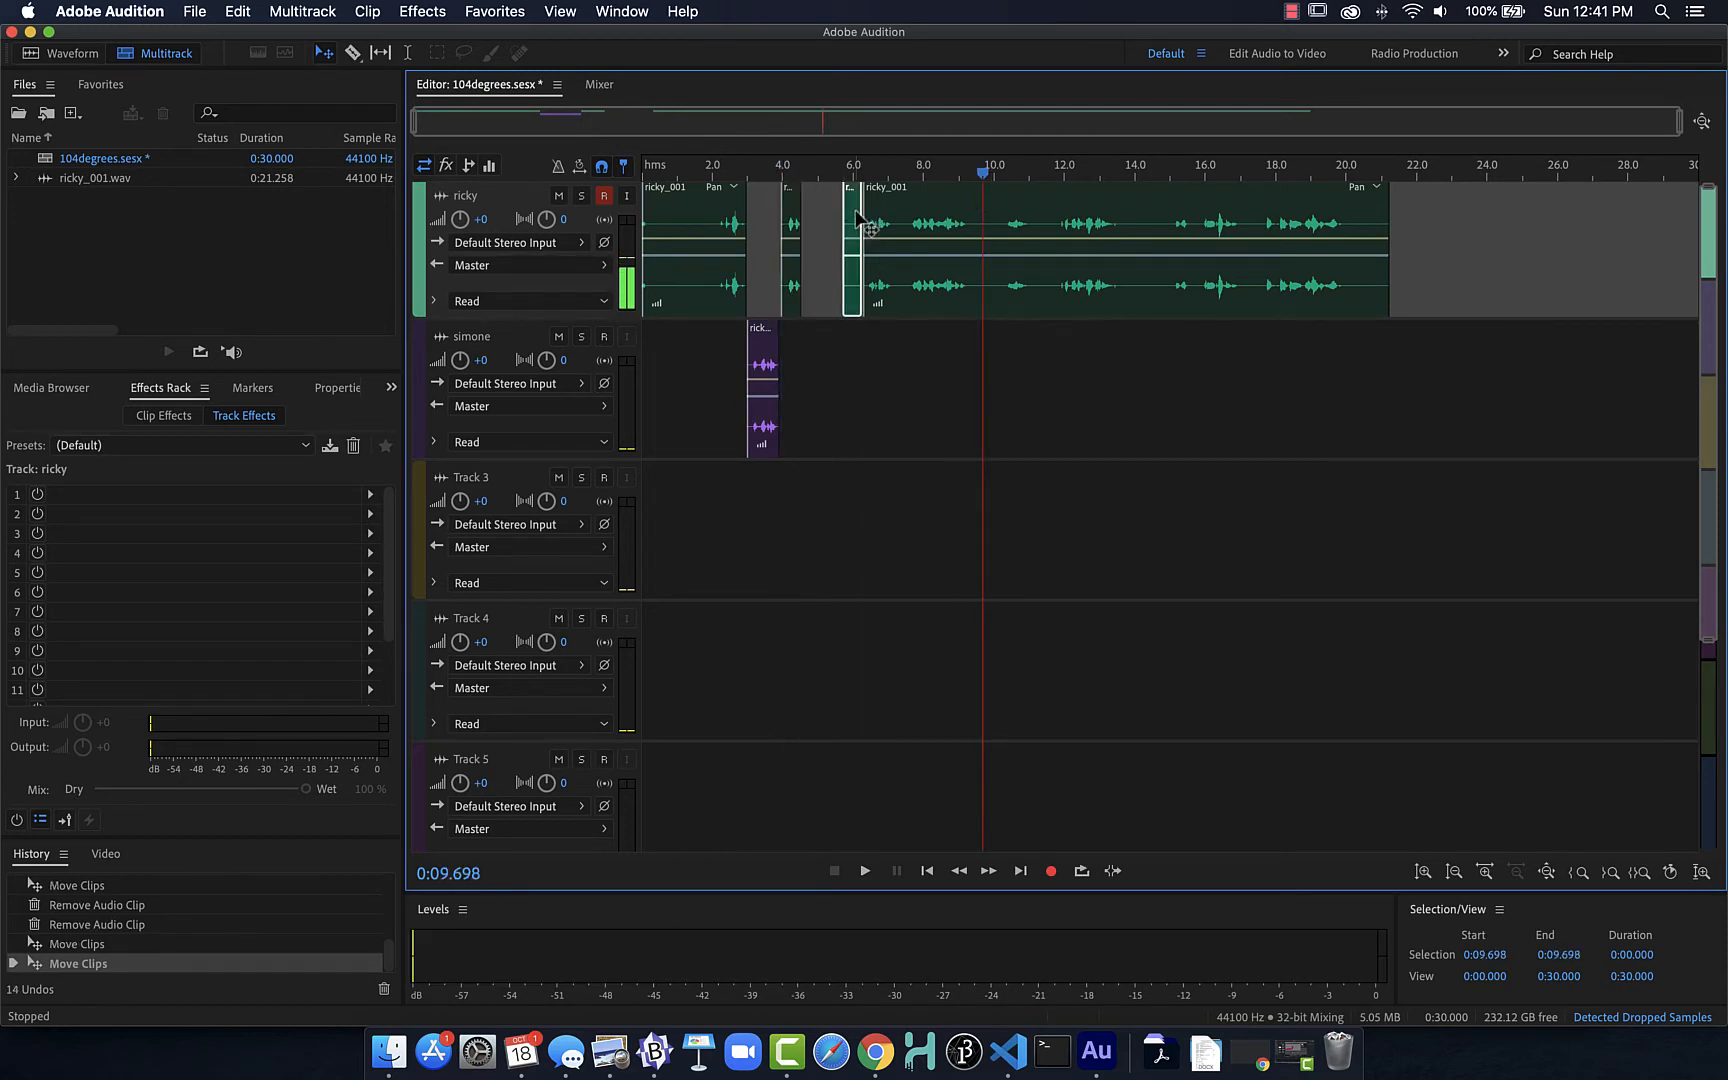
{"action": "key", "text": "Delete"}
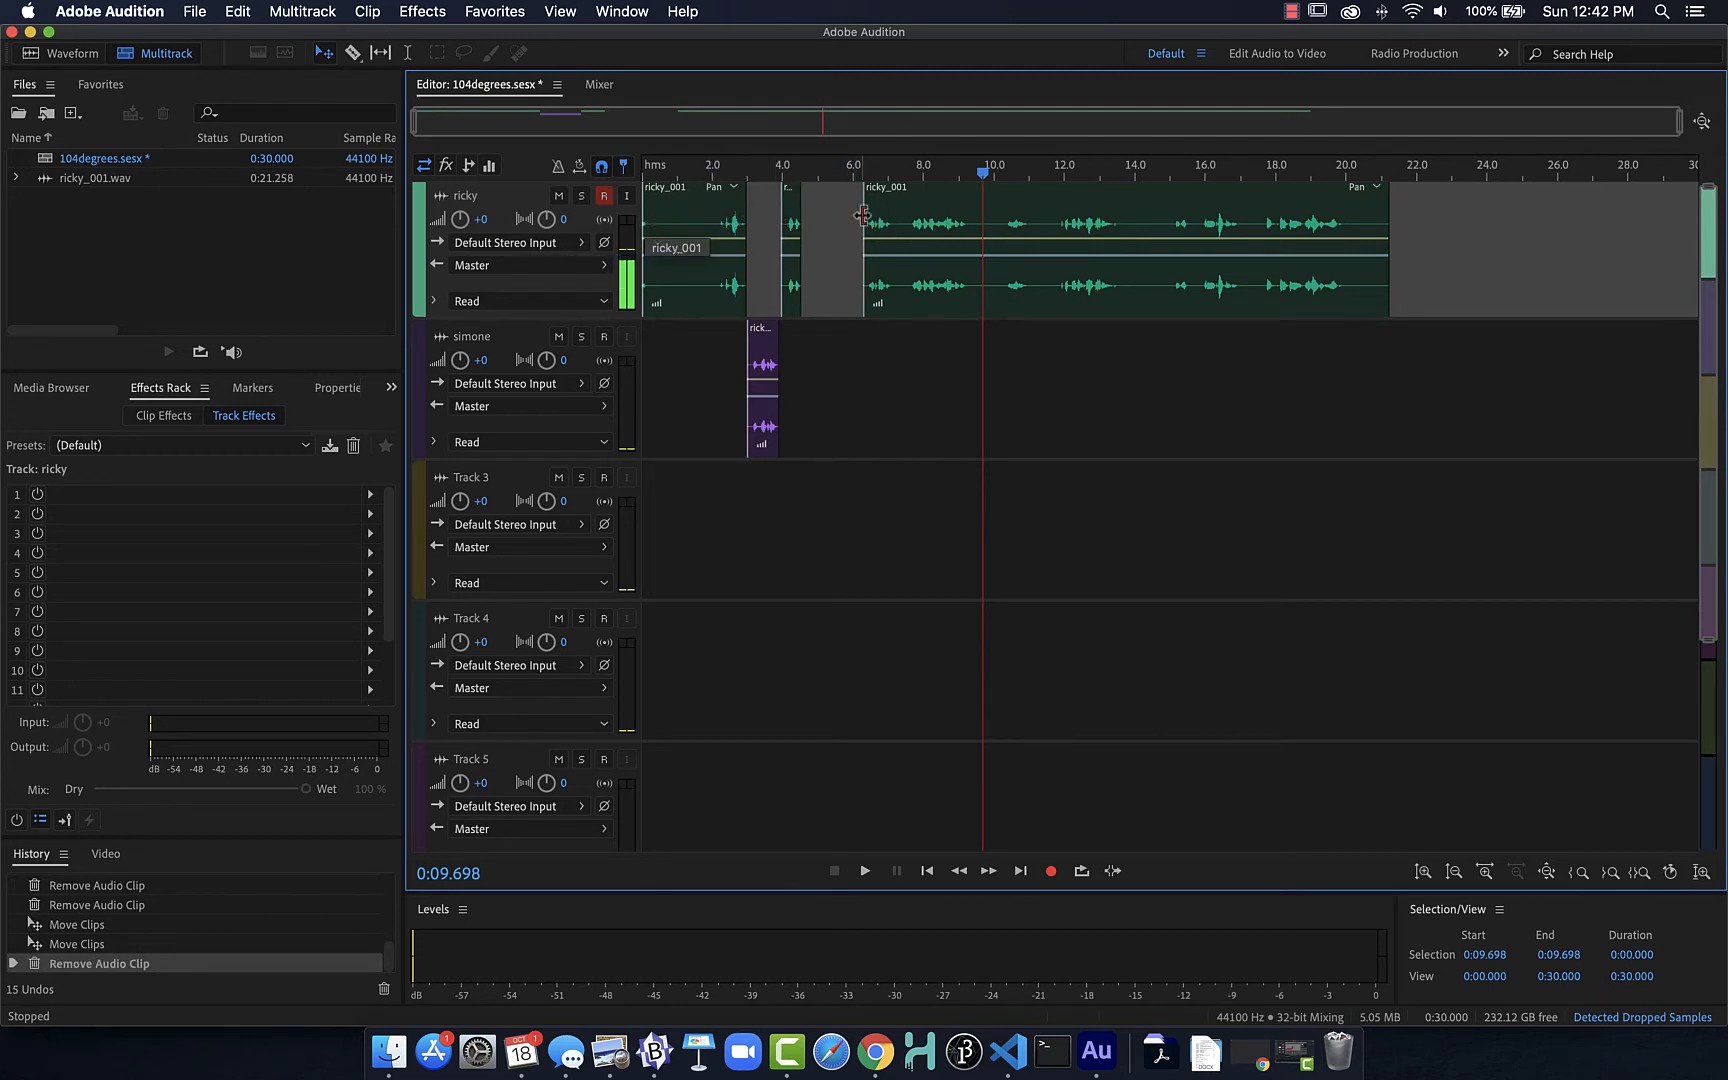
{"action": "mouse_move", "coordinate": [862, 215]}
{"action": "left_mouse_down"}
{"action": "mouse_move", "coordinate": [906, 216]}
{"action": "mouse_move", "coordinate": [842, 218]}
{"action": "mouse_move", "coordinate": [862, 217]}
{"action": "left_mouse_up"}
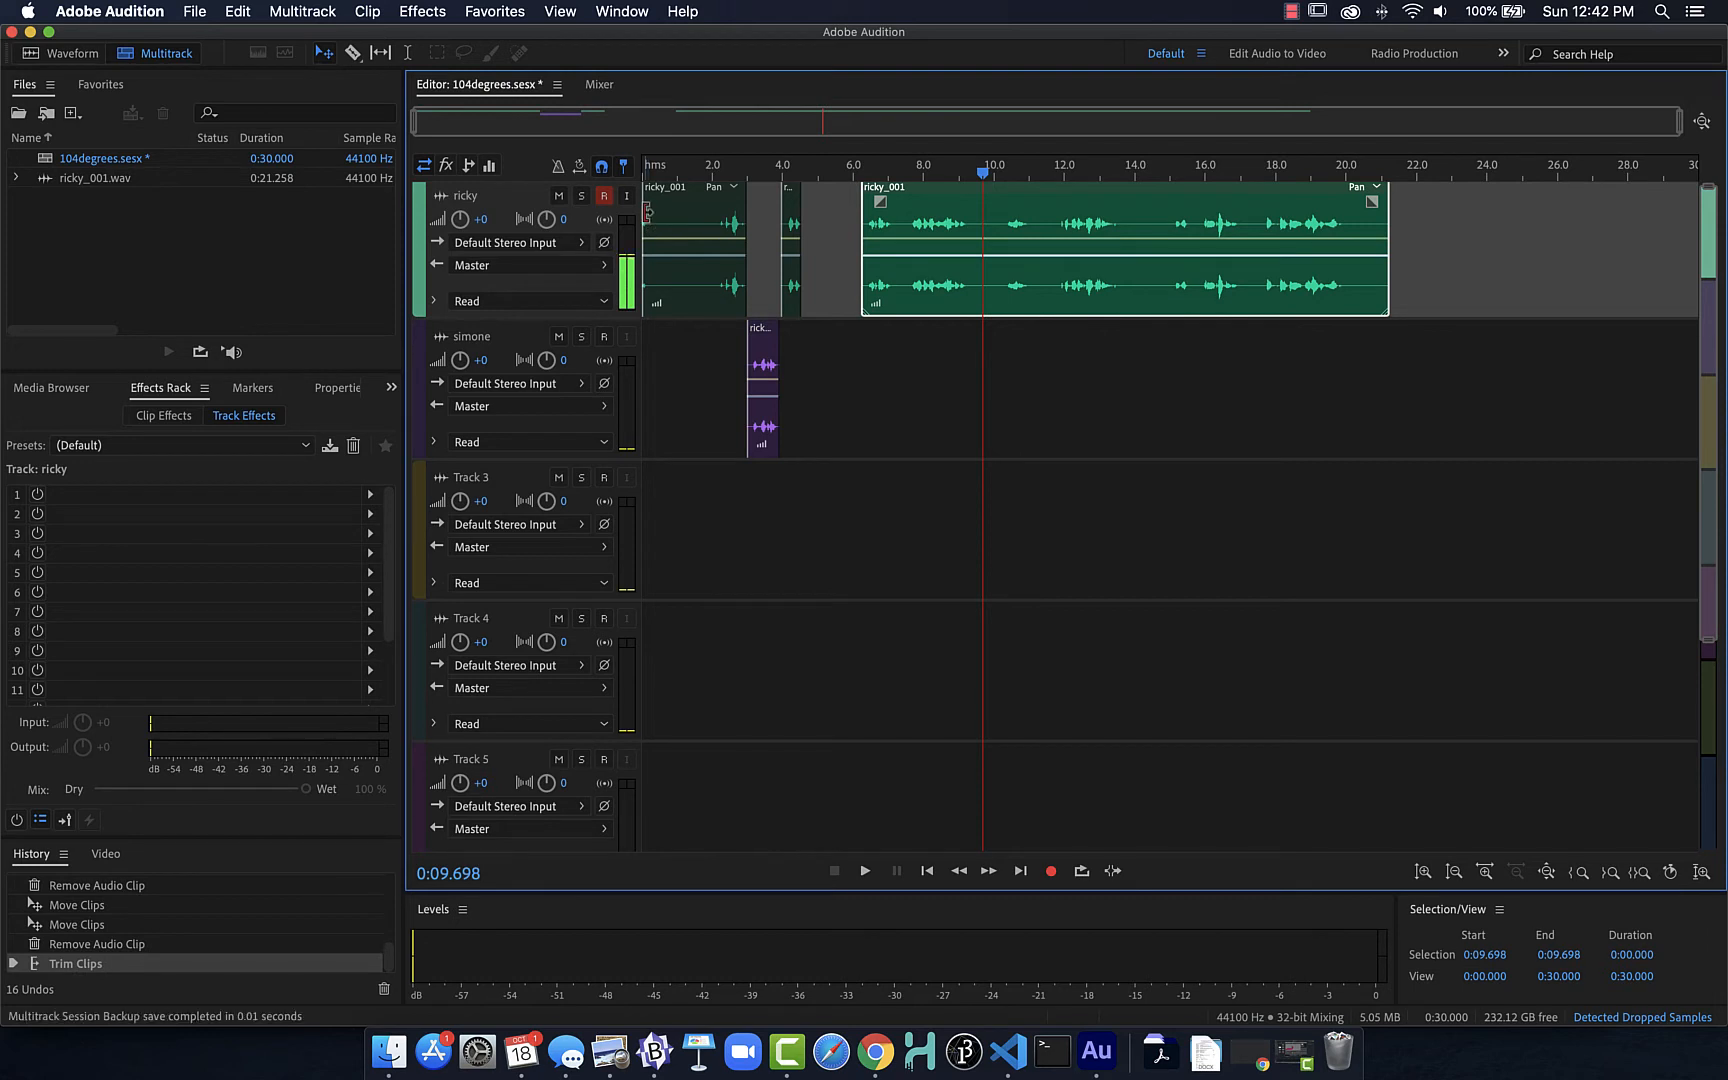
Trim the silence from the first clip's start, place the three short clips back to back across both tracks from 0 s, and play them.
{"action": "mouse_move", "coordinate": [648, 222]}
{"action": "left_mouse_down"}
{"action": "mouse_move", "coordinate": [717, 210]}
{"action": "mouse_move", "coordinate": [632, 200]}
{"action": "left_mouse_up"}
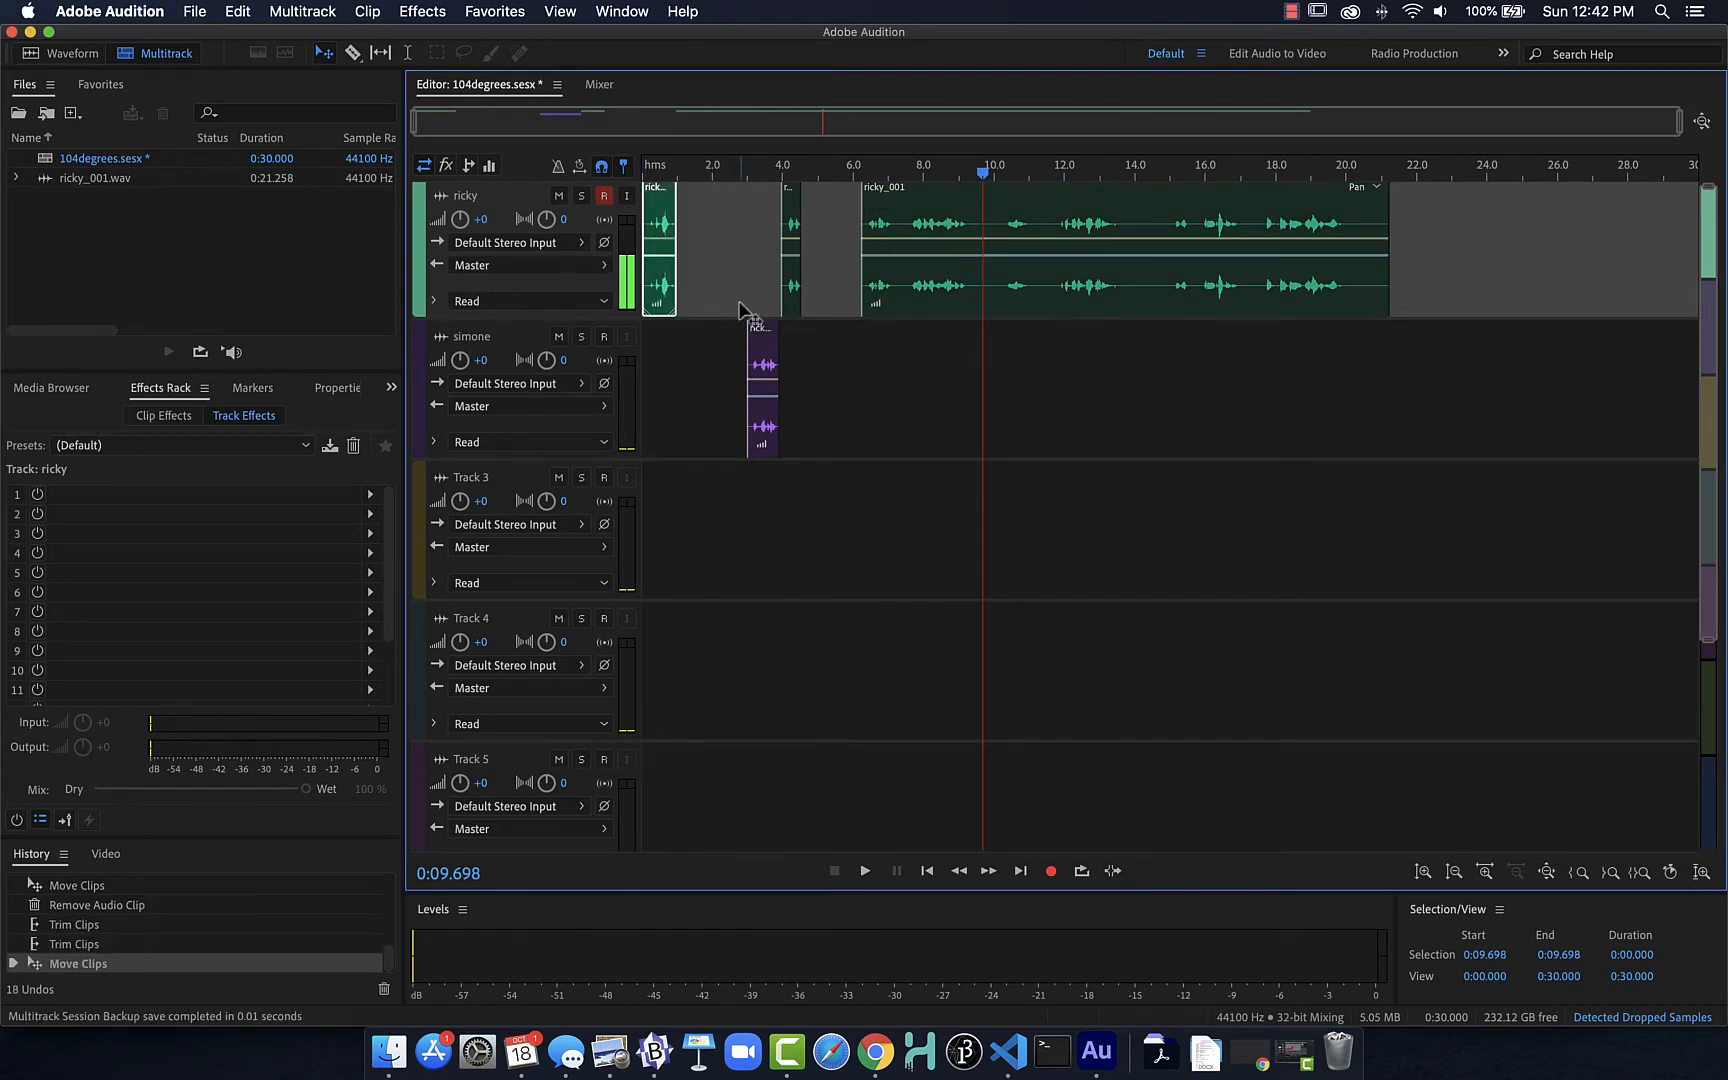
{"action": "left_click_drag", "start_coordinate": [754, 344], "coordinate": [685, 344]}
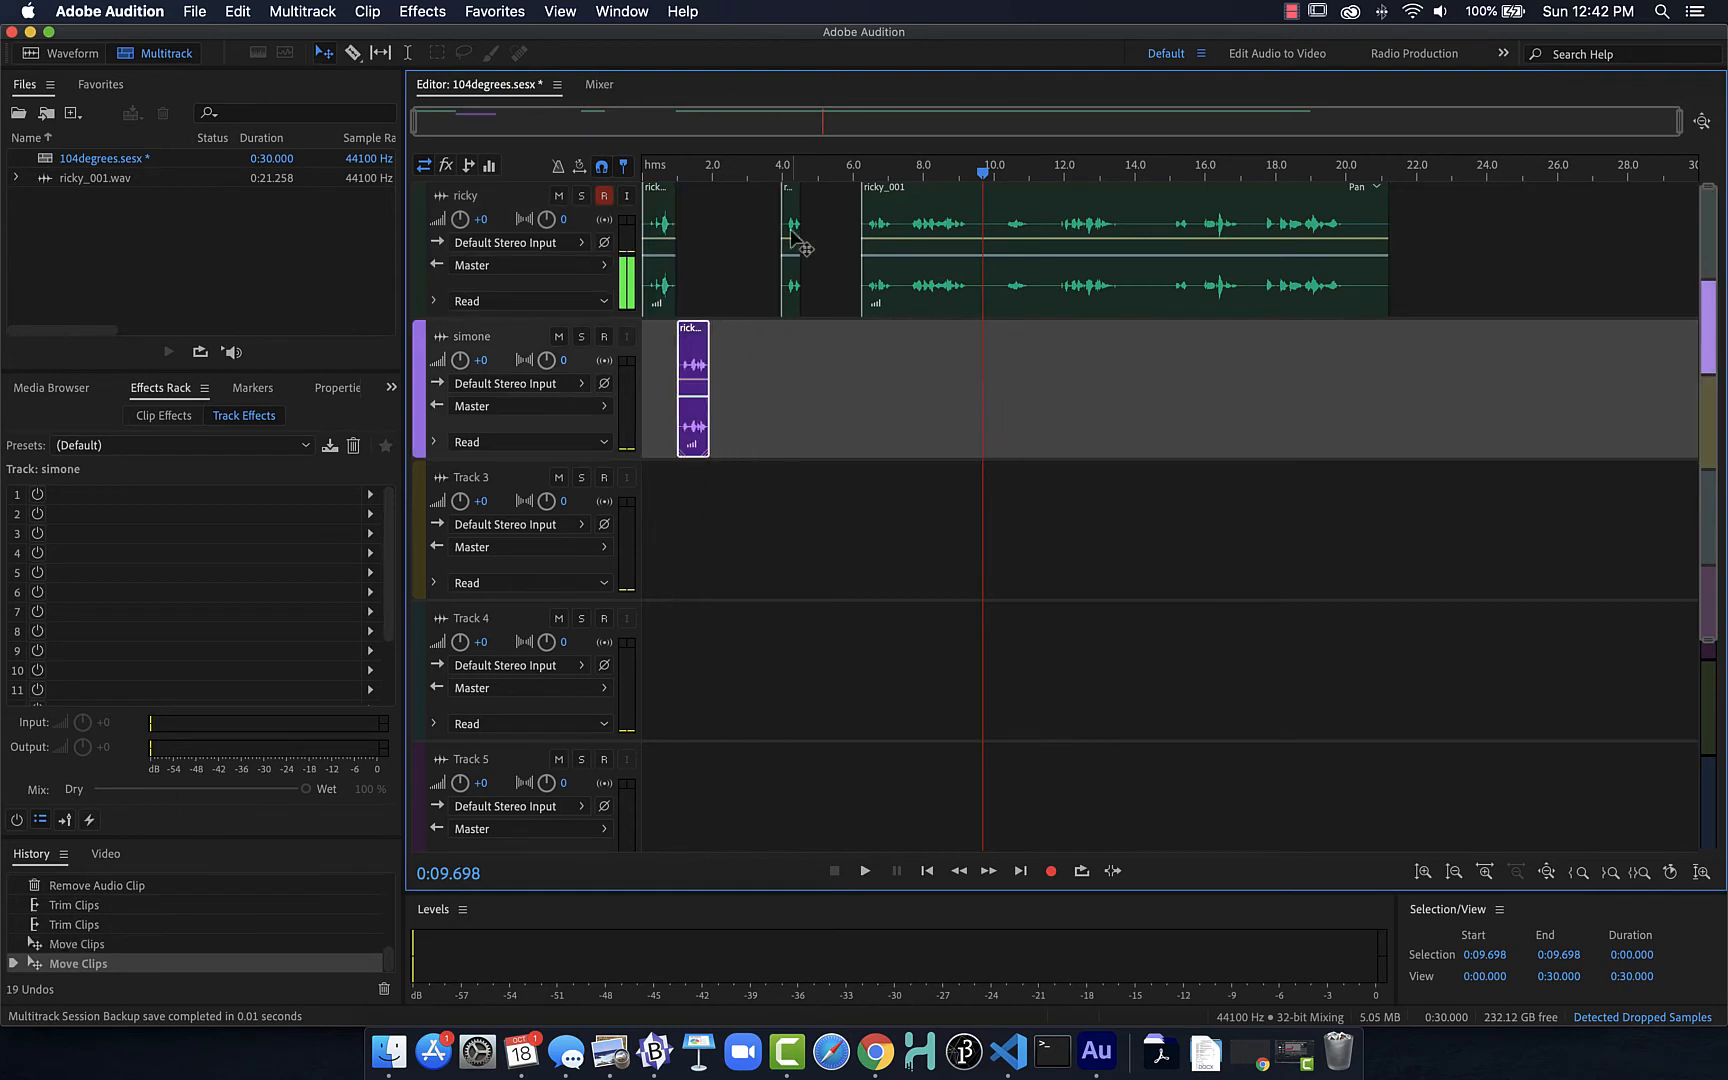
{"action": "left_click_drag", "start_coordinate": [795, 220], "coordinate": [610, 166]}
{"action": "key", "text": "space"}
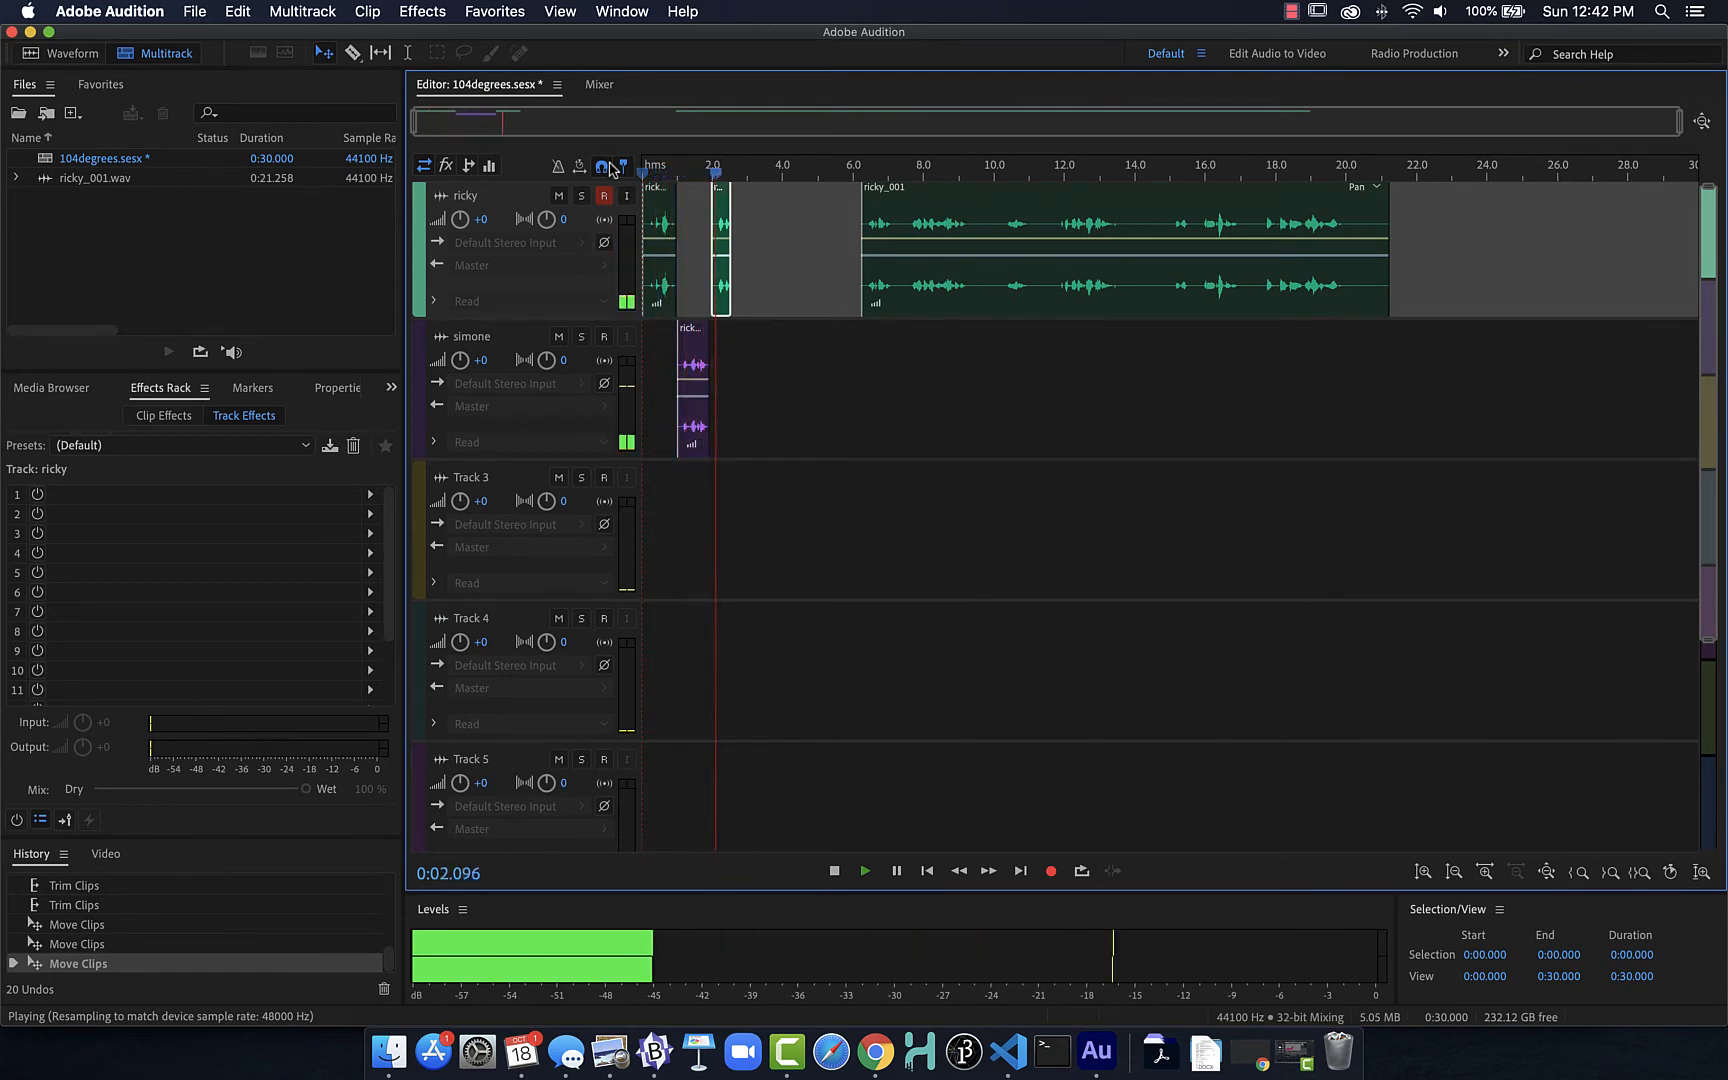
{"action": "key", "text": "space"}
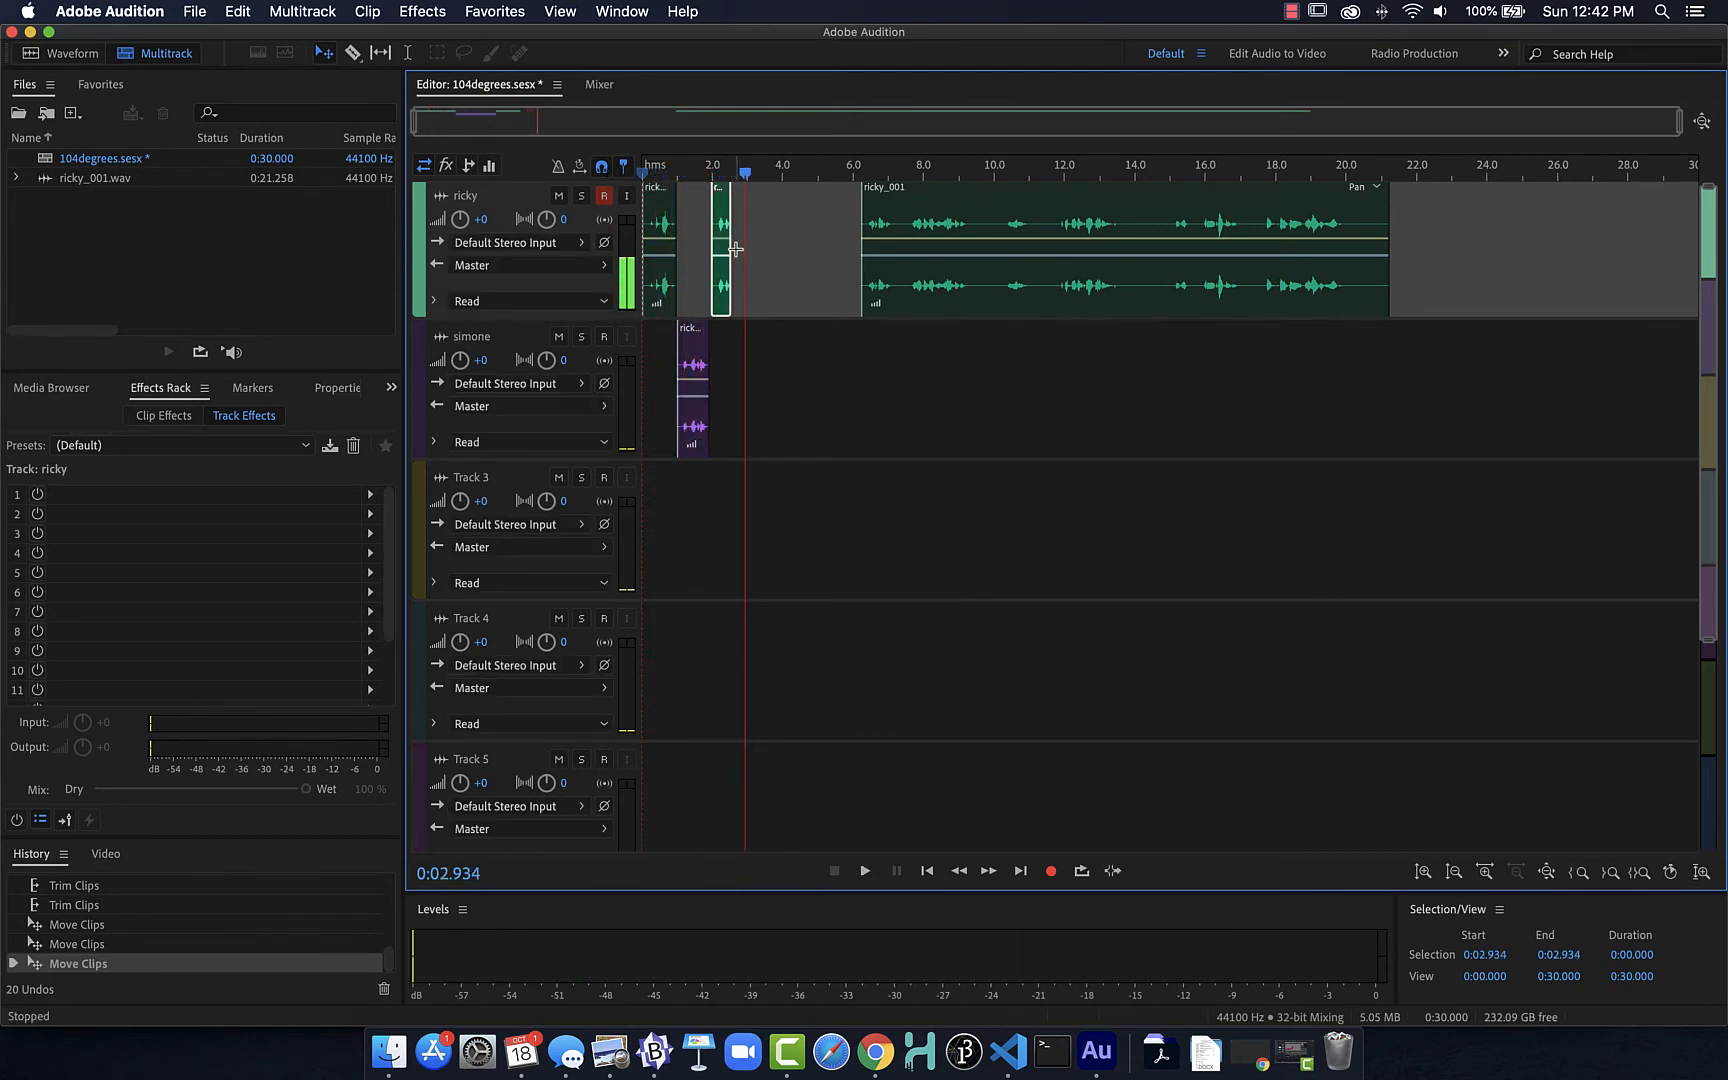
Extend the end of the third short clip to about 2.9 s and play it from about 1.9 s.
{"action": "left_click_drag", "start_coordinate": [731, 249], "coordinate": [742, 249]}
{"action": "left_click", "coordinate": [708, 173]}
{"action": "key", "text": "space"}
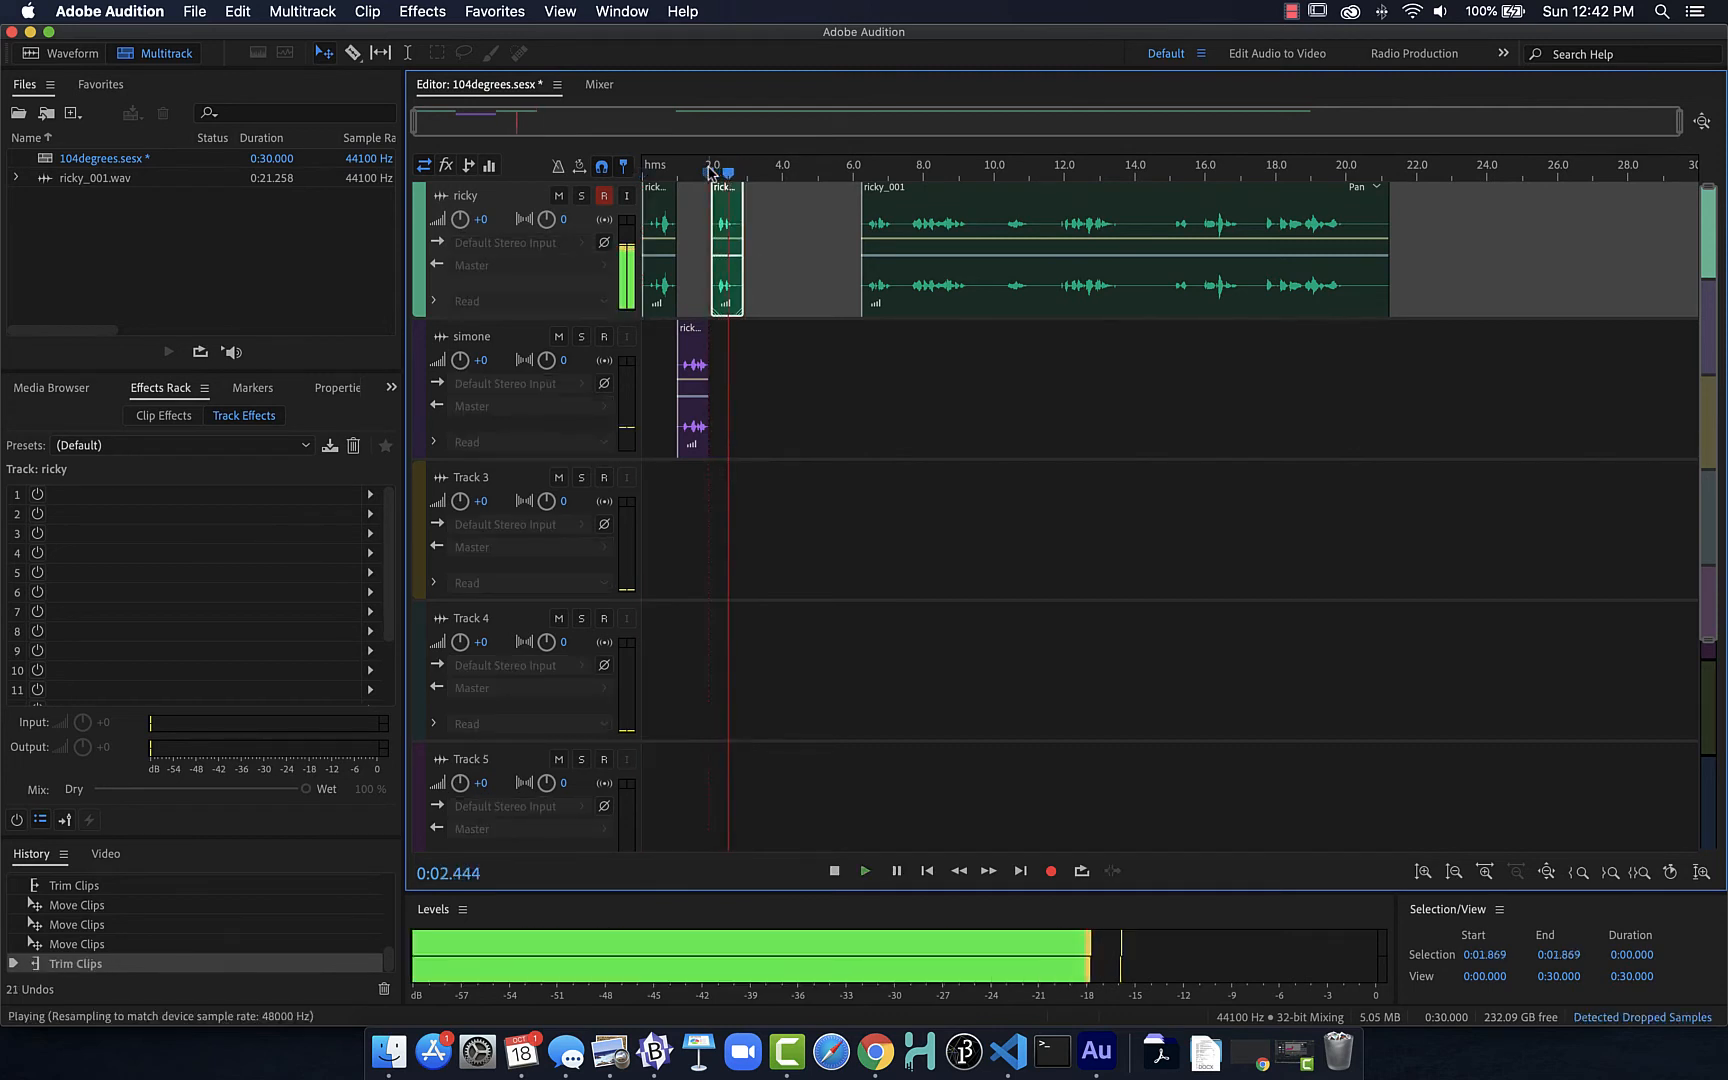
{"action": "key", "text": "space"}
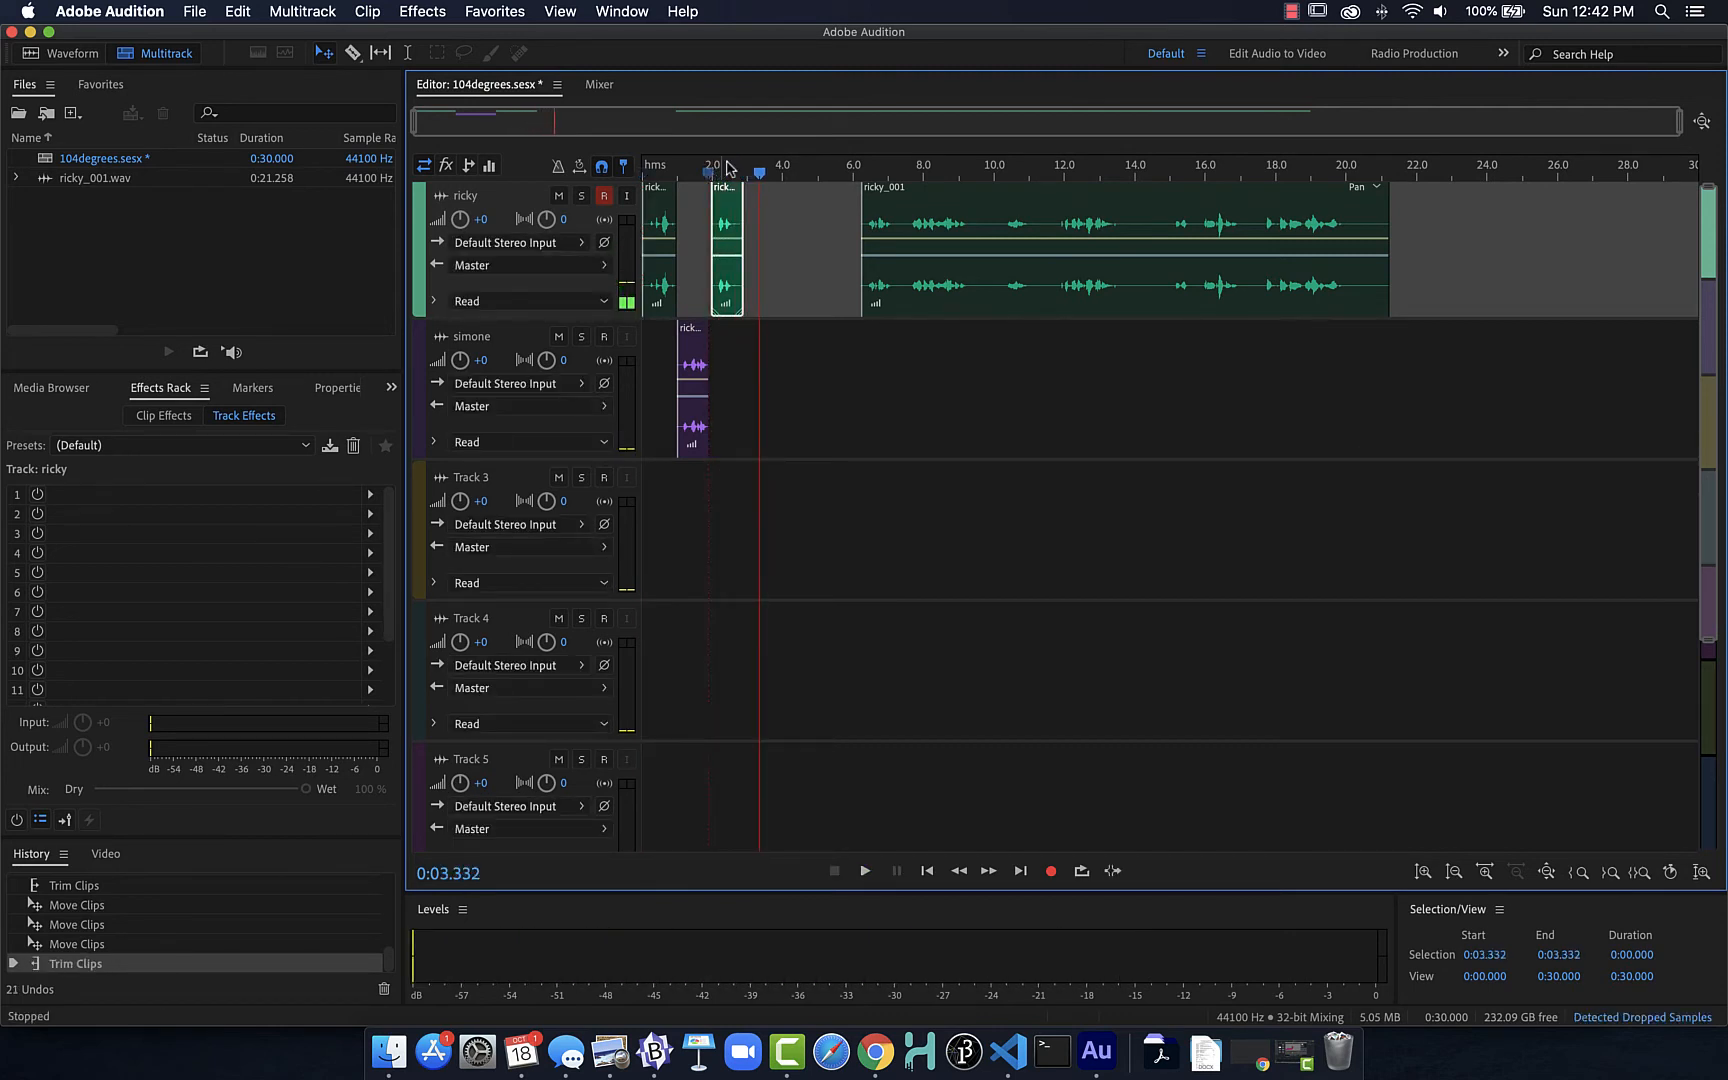
Play the long clip from about 6 s and split it in the pauses at about 7.4, 9.6, 11.4 and 14.2 s.
{"action": "left_click", "coordinate": [855, 168]}
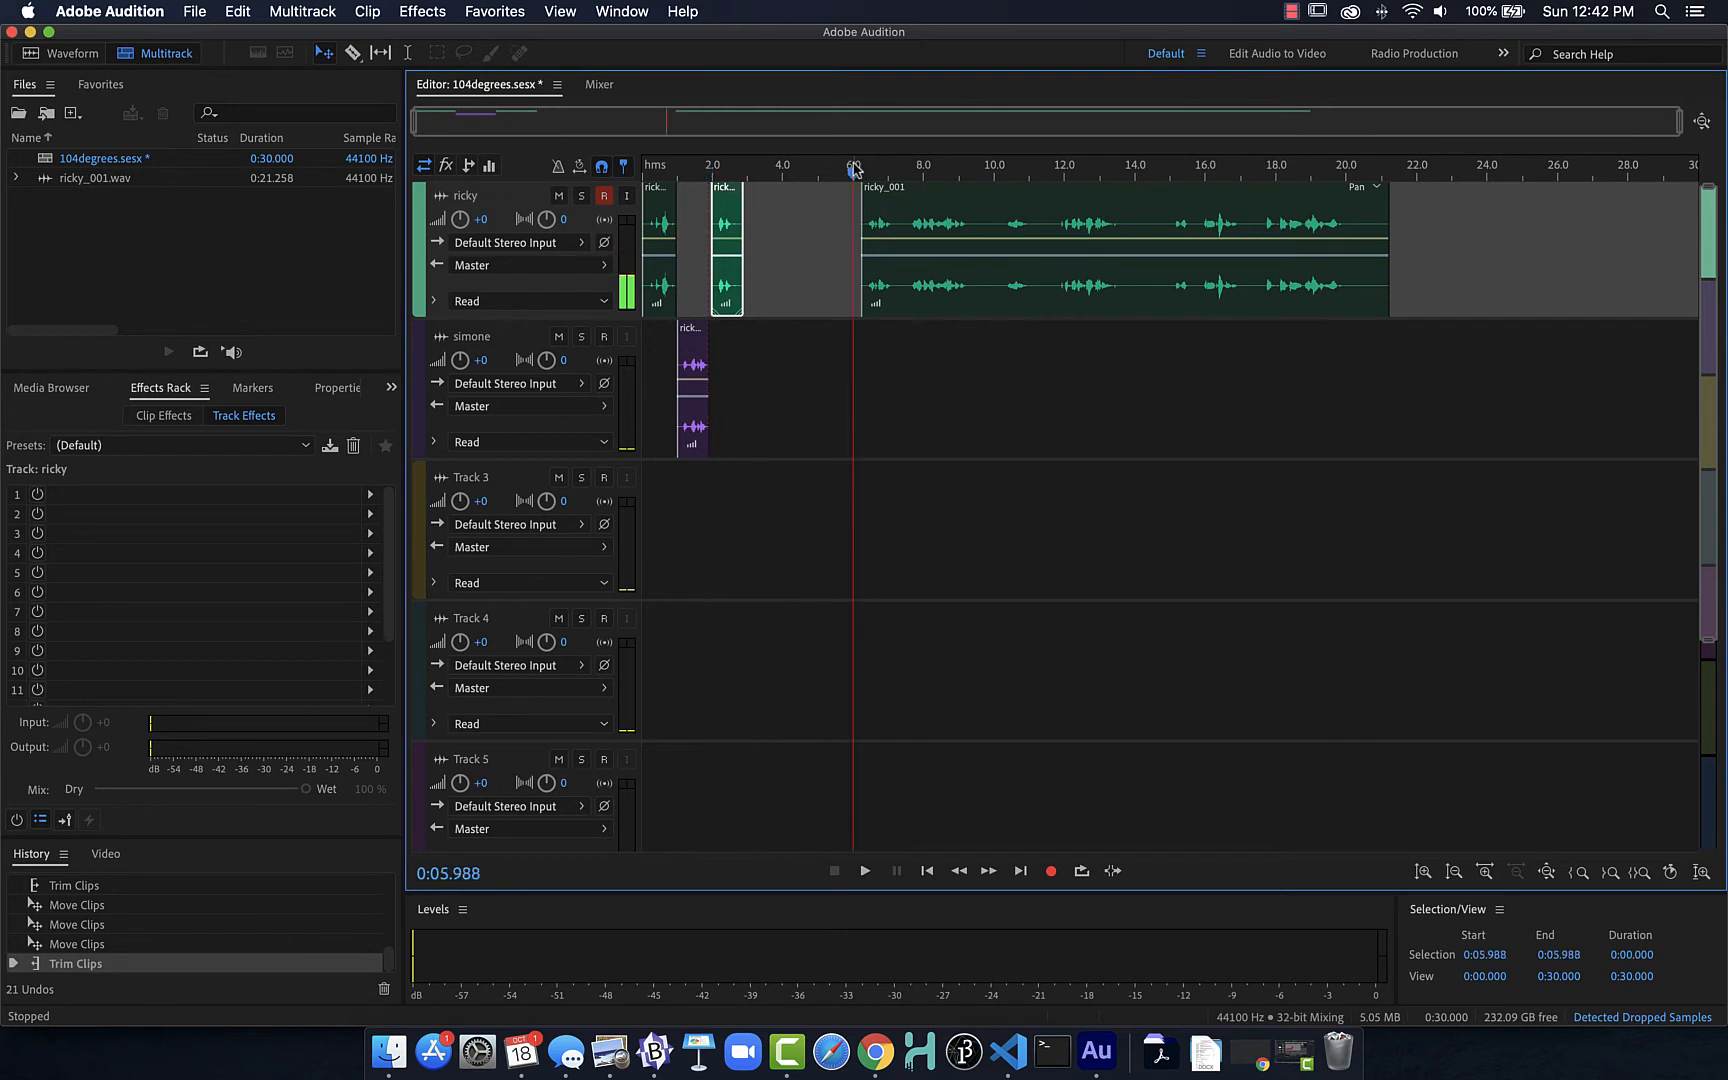
{"action": "key", "text": "space"}
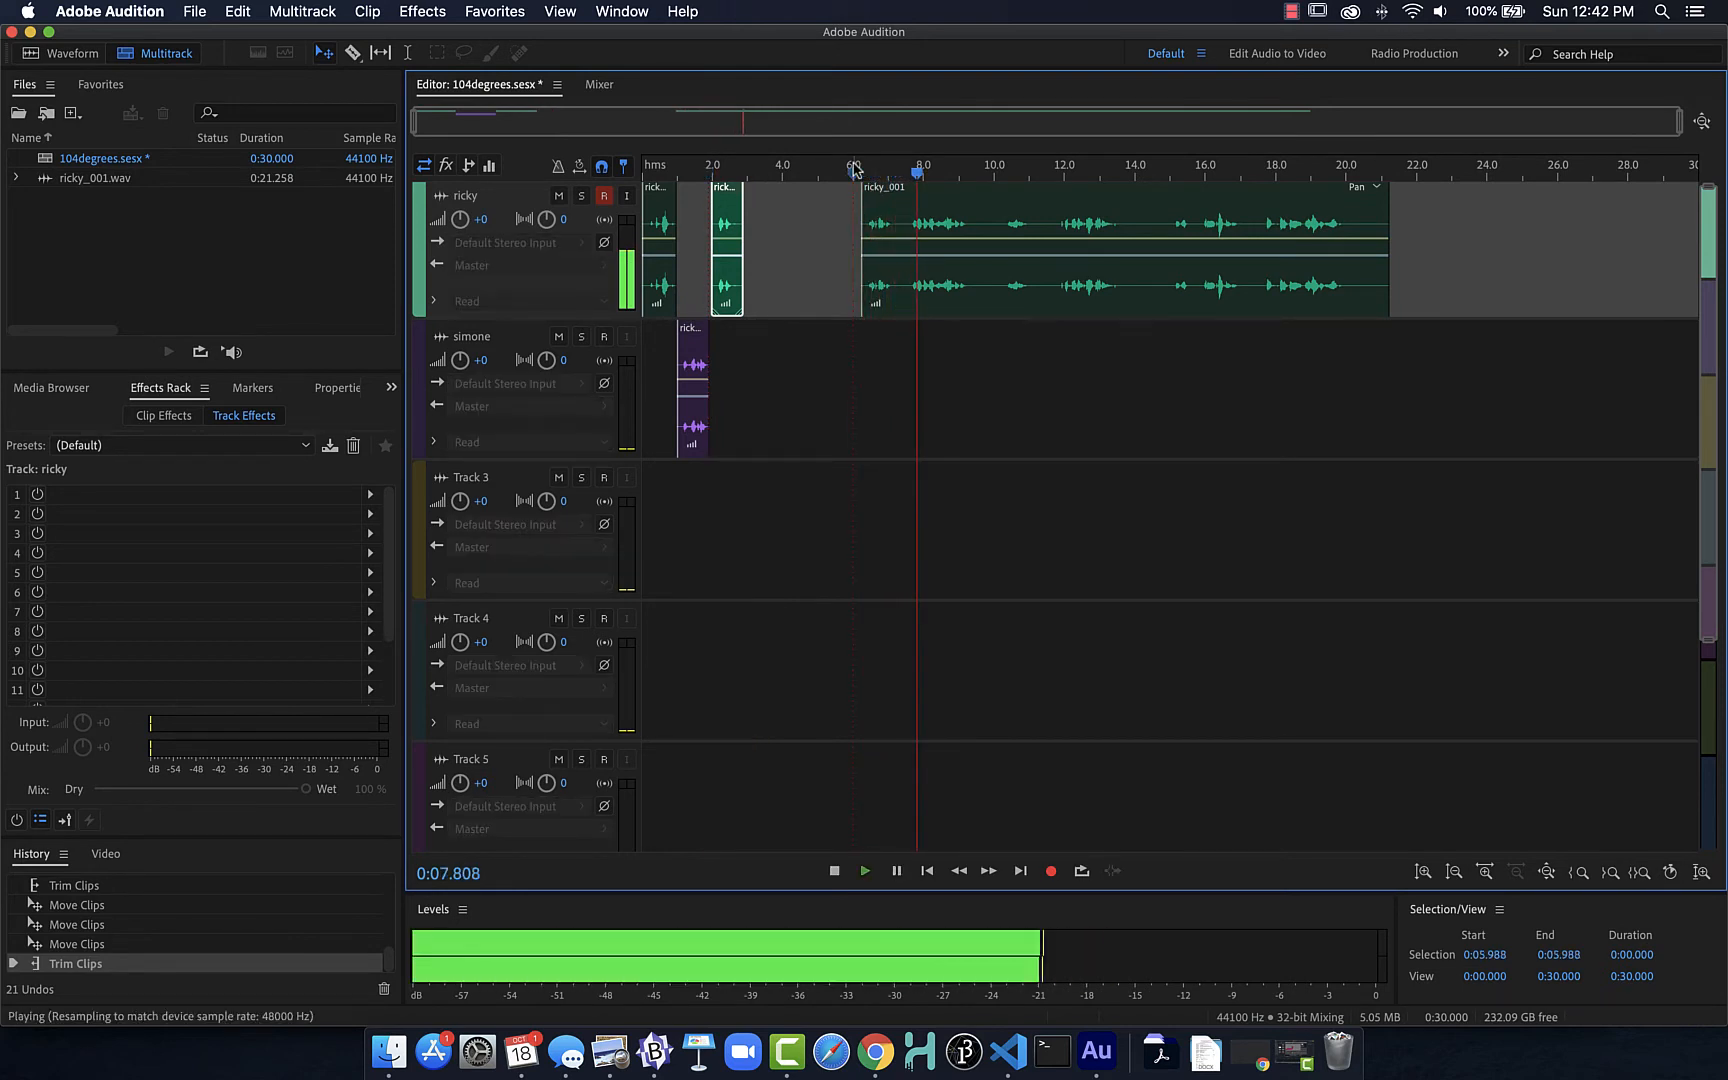
{"action": "key", "text": "space"}
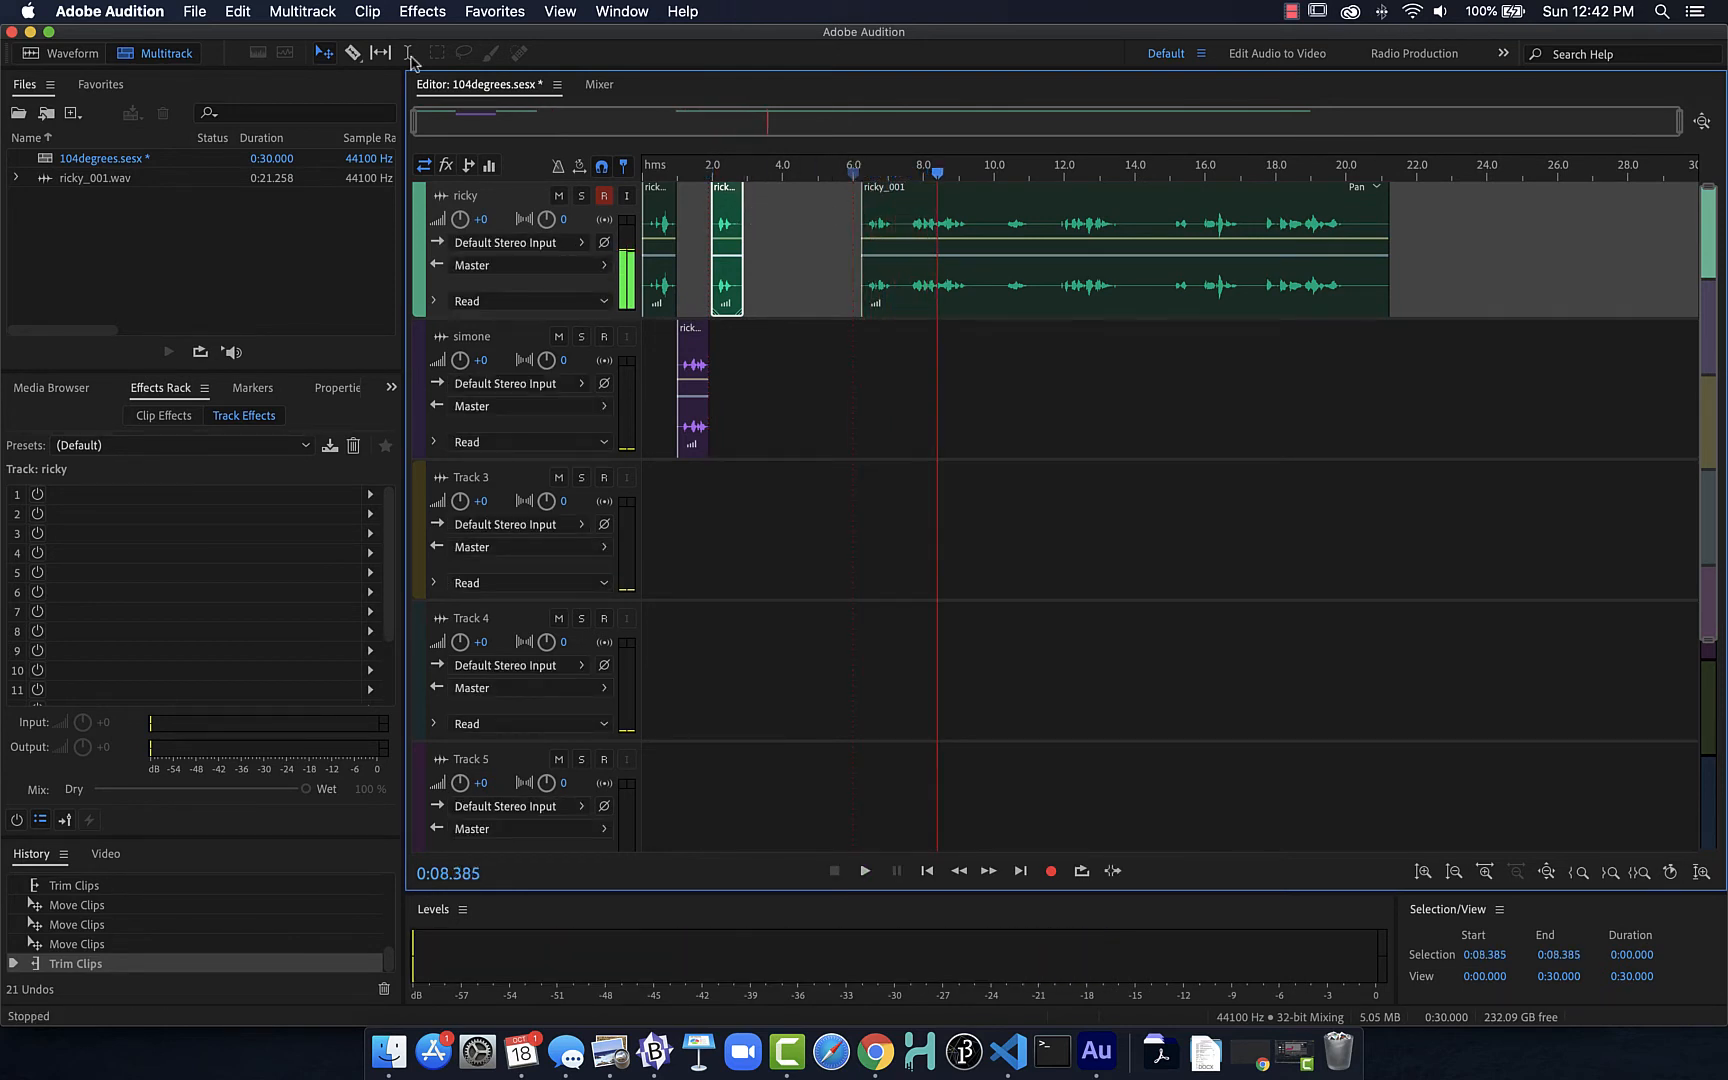
{"action": "left_click", "coordinate": [352, 52]}
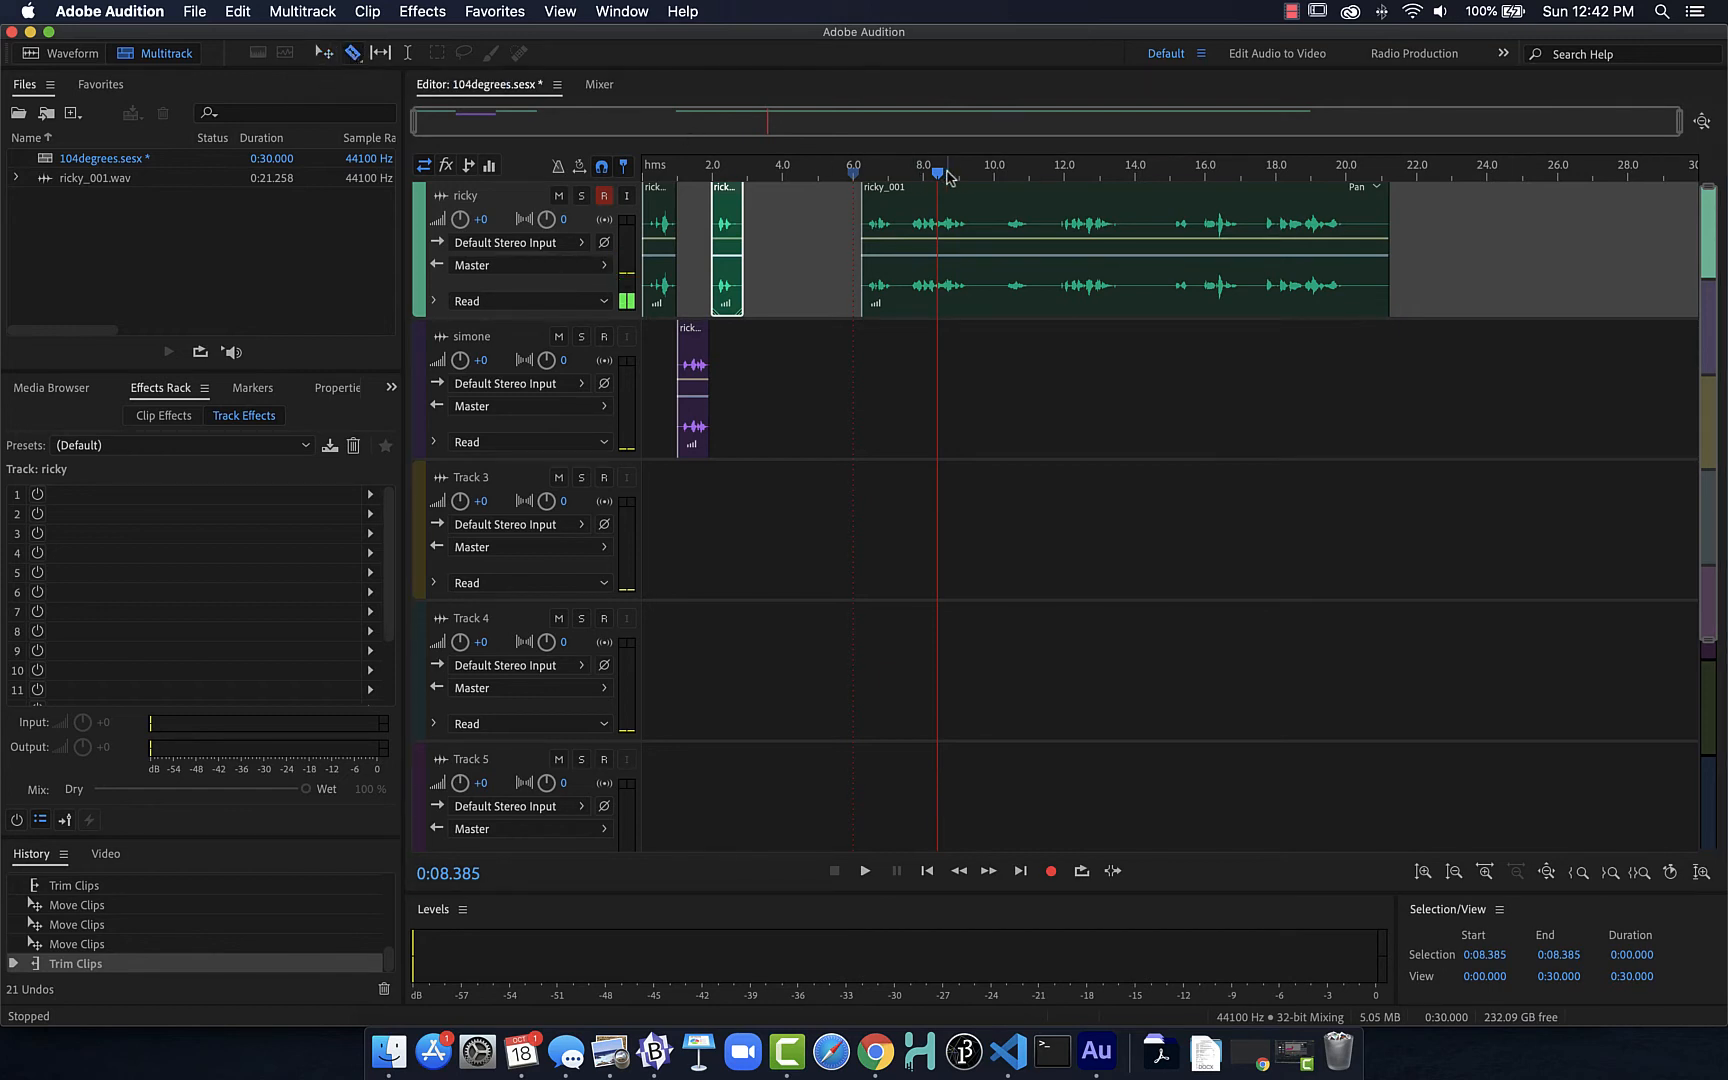
{"action": "left_click", "coordinate": [908, 237]}
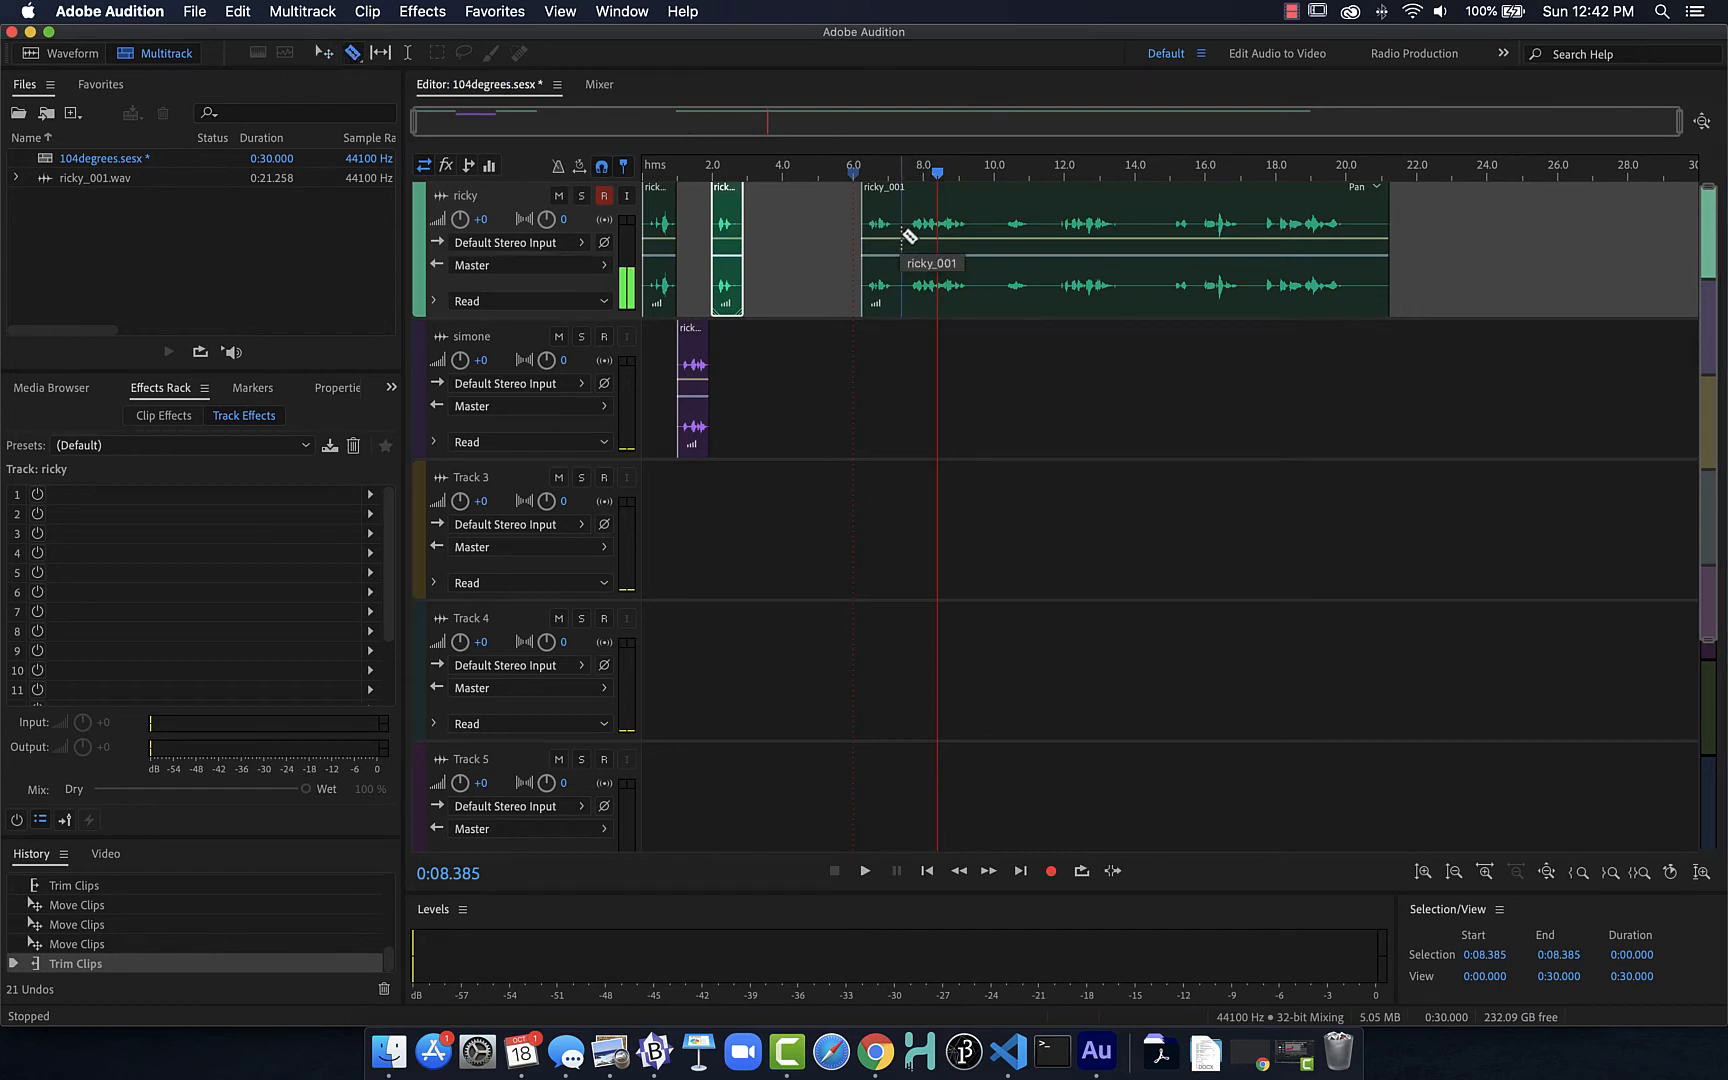
{"action": "left_click", "coordinate": [979, 245]}
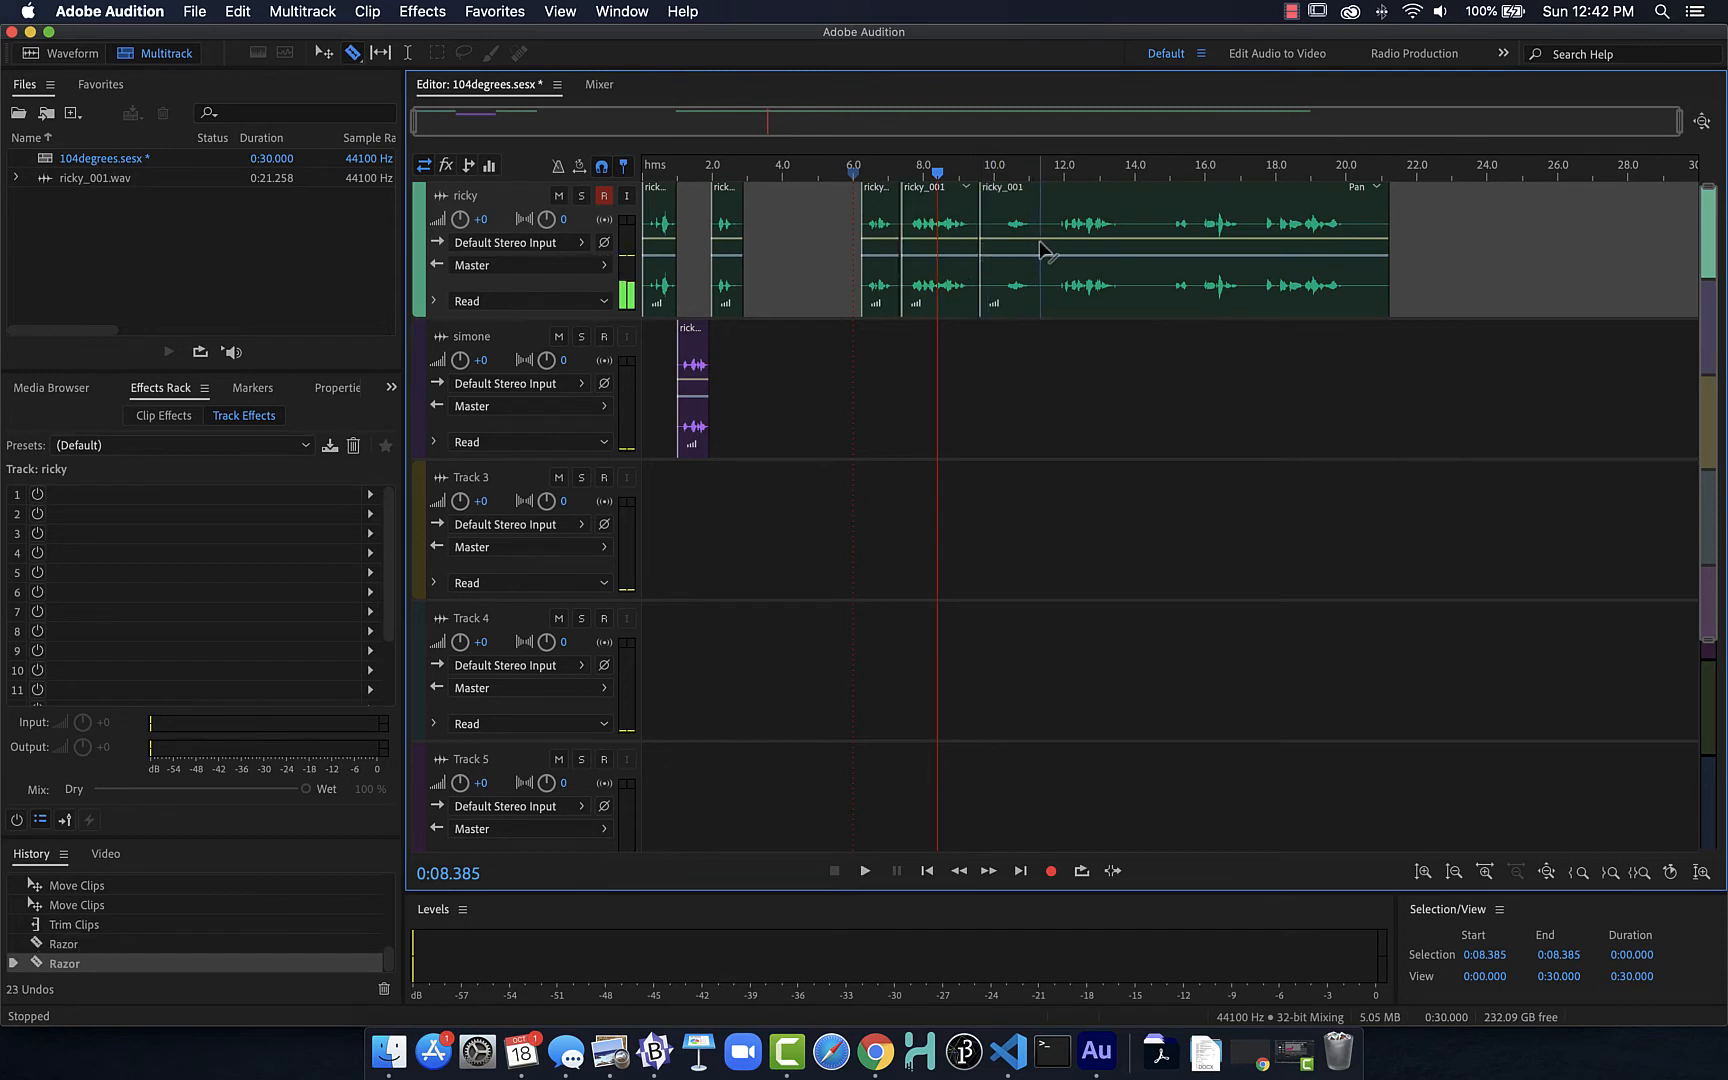
{"action": "left_click", "coordinate": [1041, 242]}
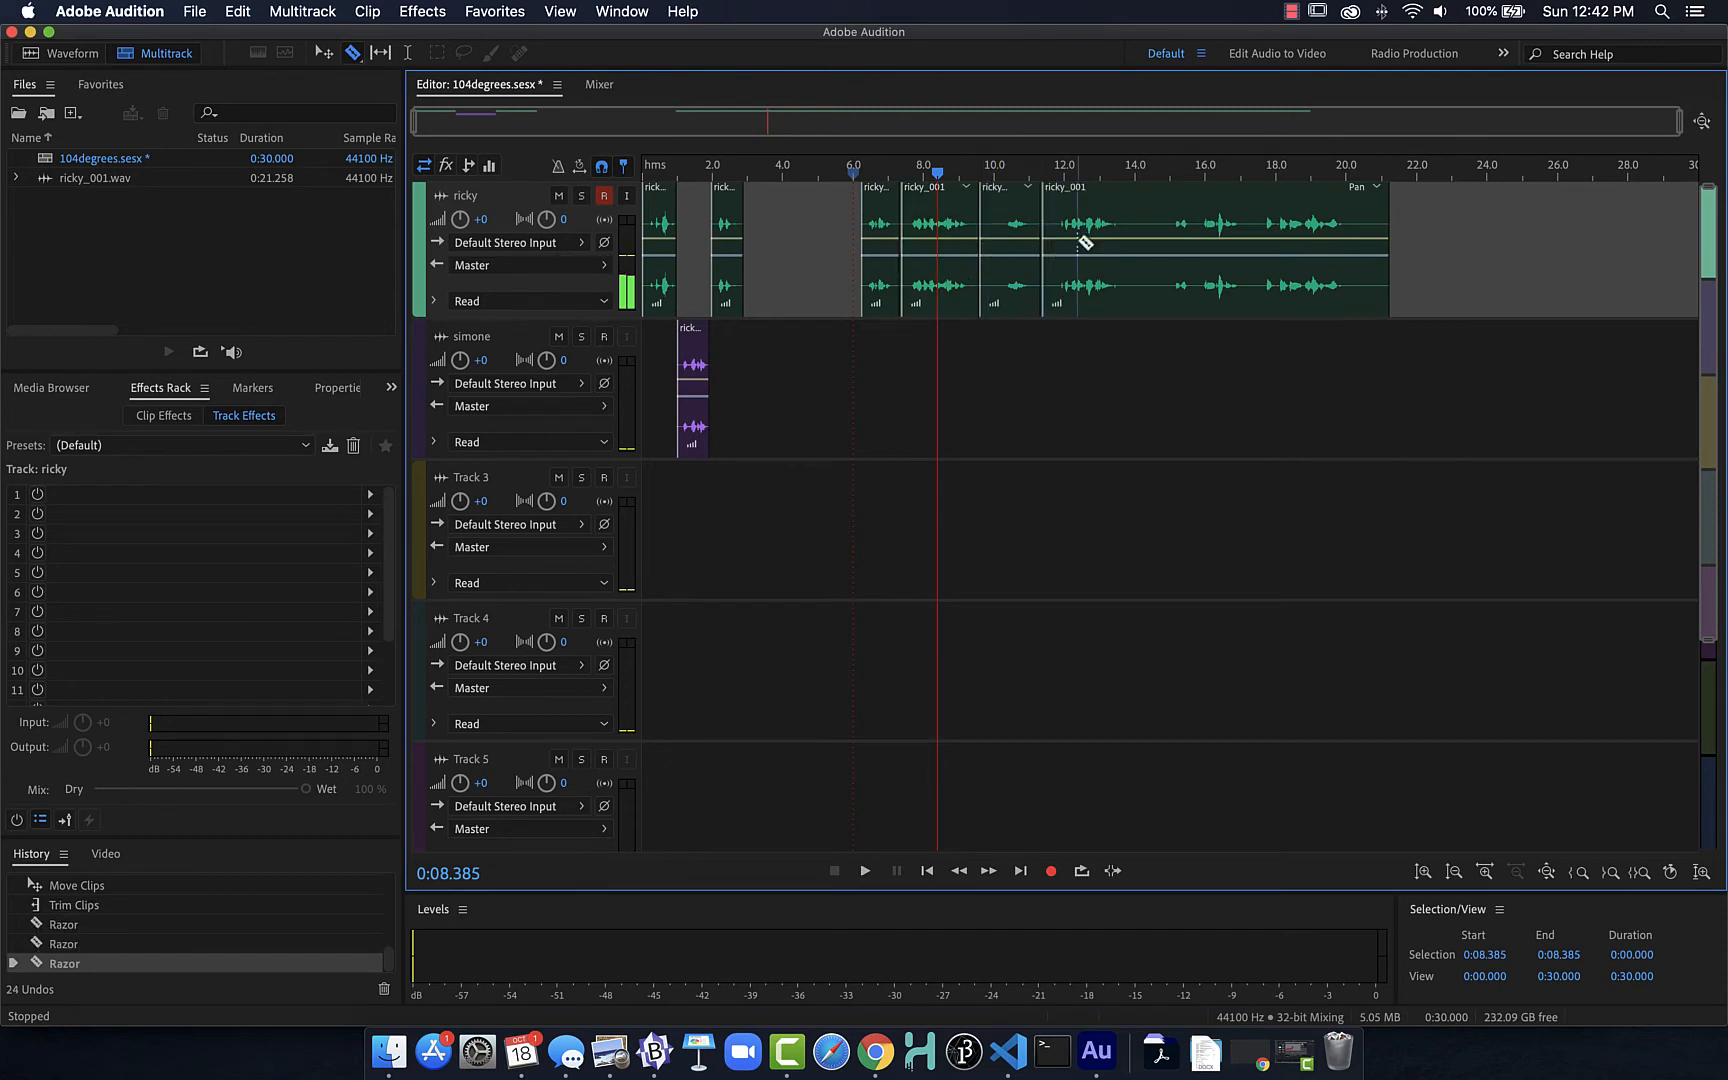
{"action": "left_click", "coordinate": [1141, 245]}
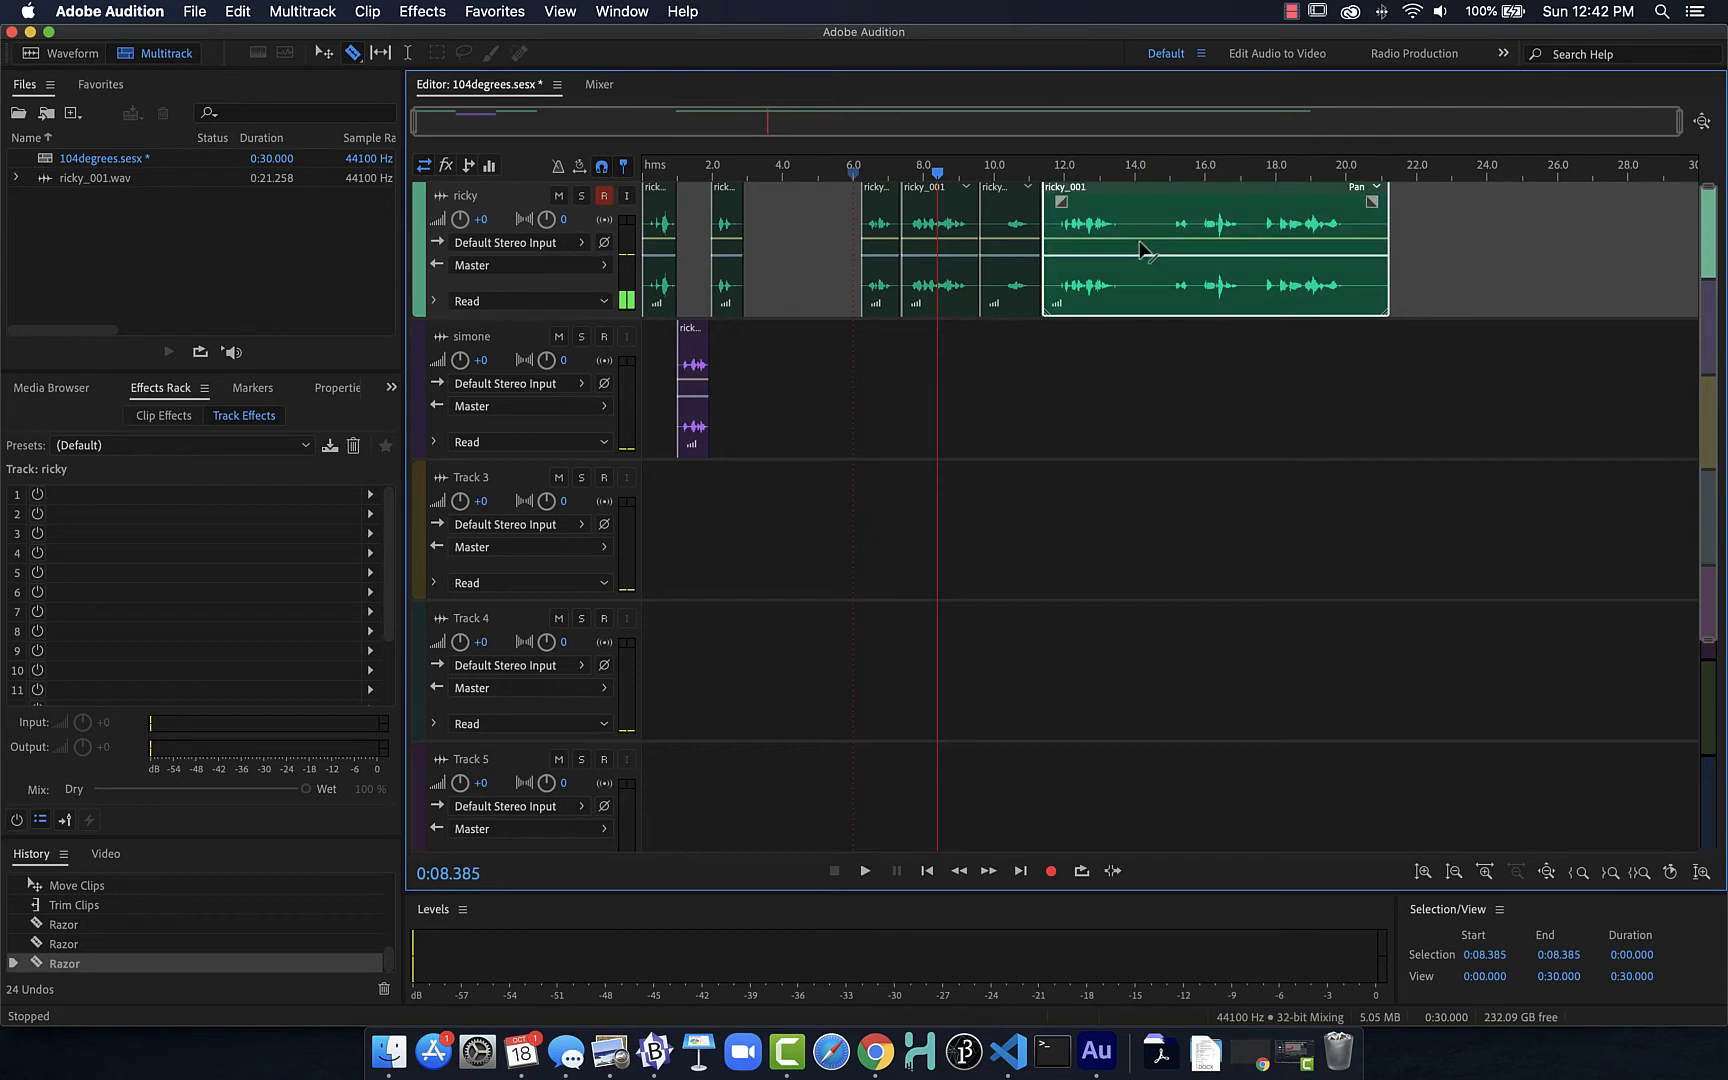
Play the last clip from about 14.5 s and split it at about 17.3 s.
{"action": "left_click", "coordinate": [1154, 173]}
{"action": "key", "text": "space"}
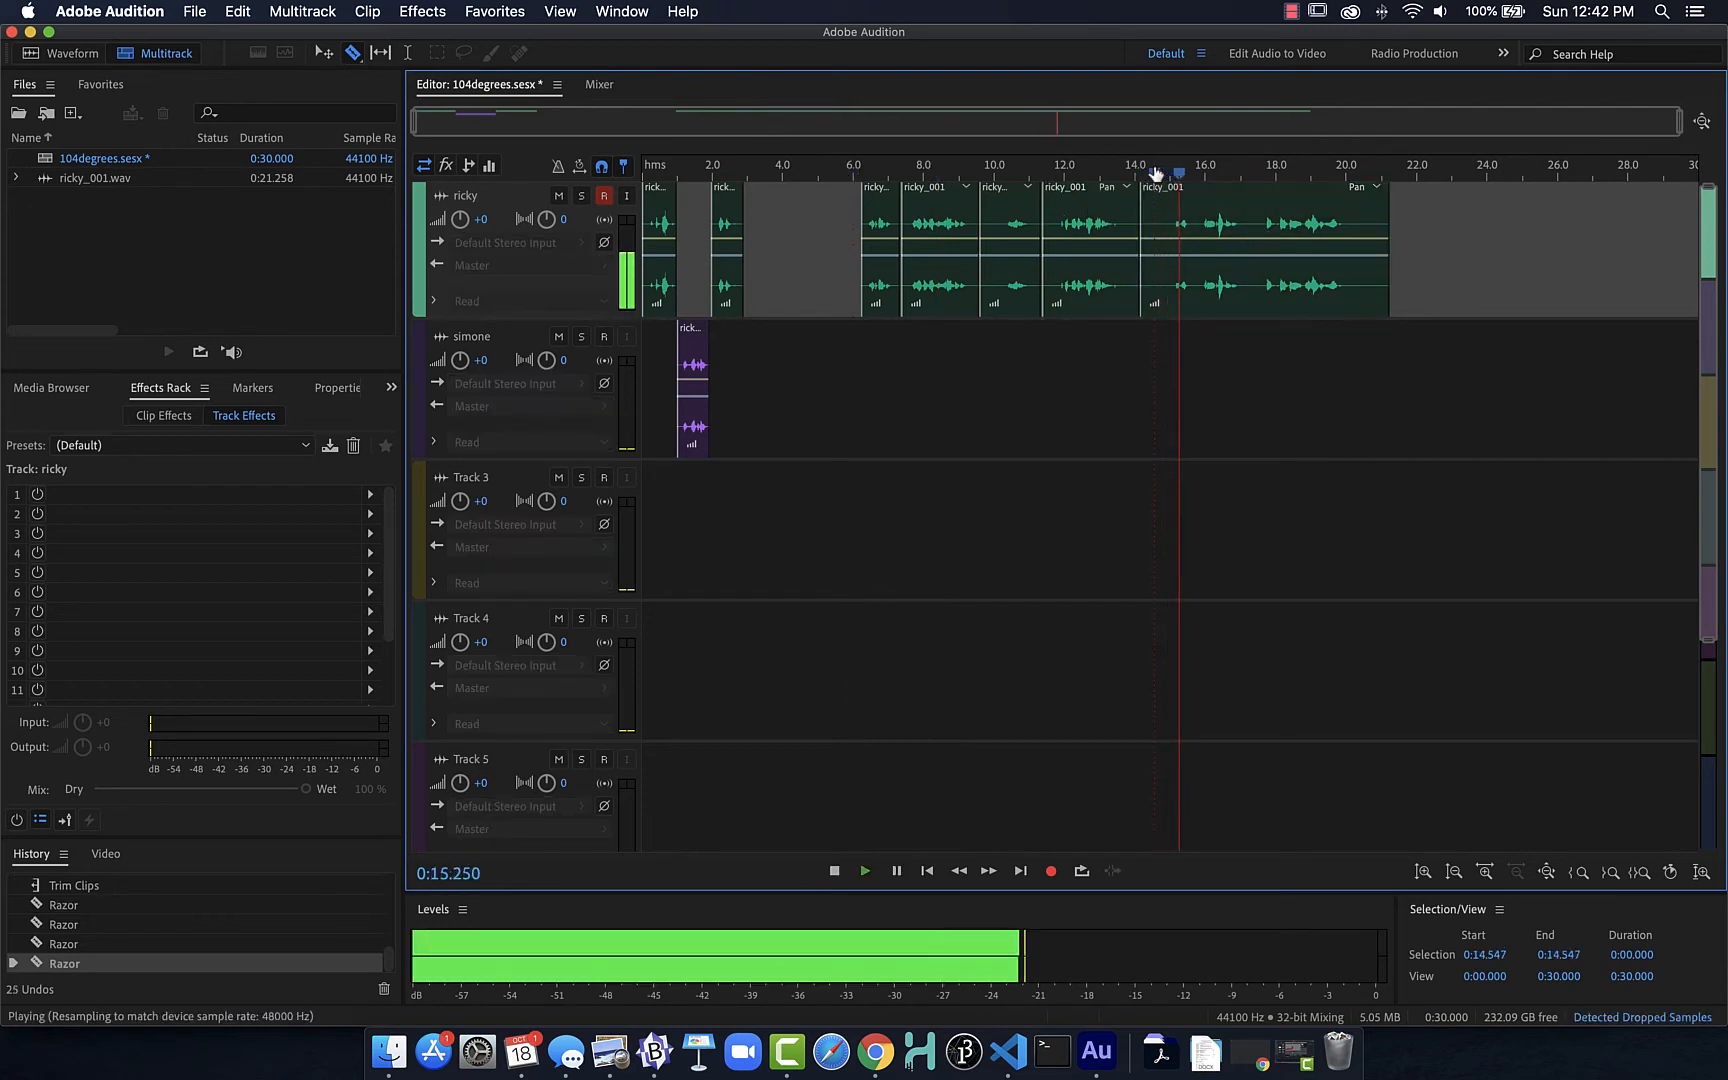
{"action": "key", "text": "space"}
{"action": "left_click", "coordinate": [1251, 218]}
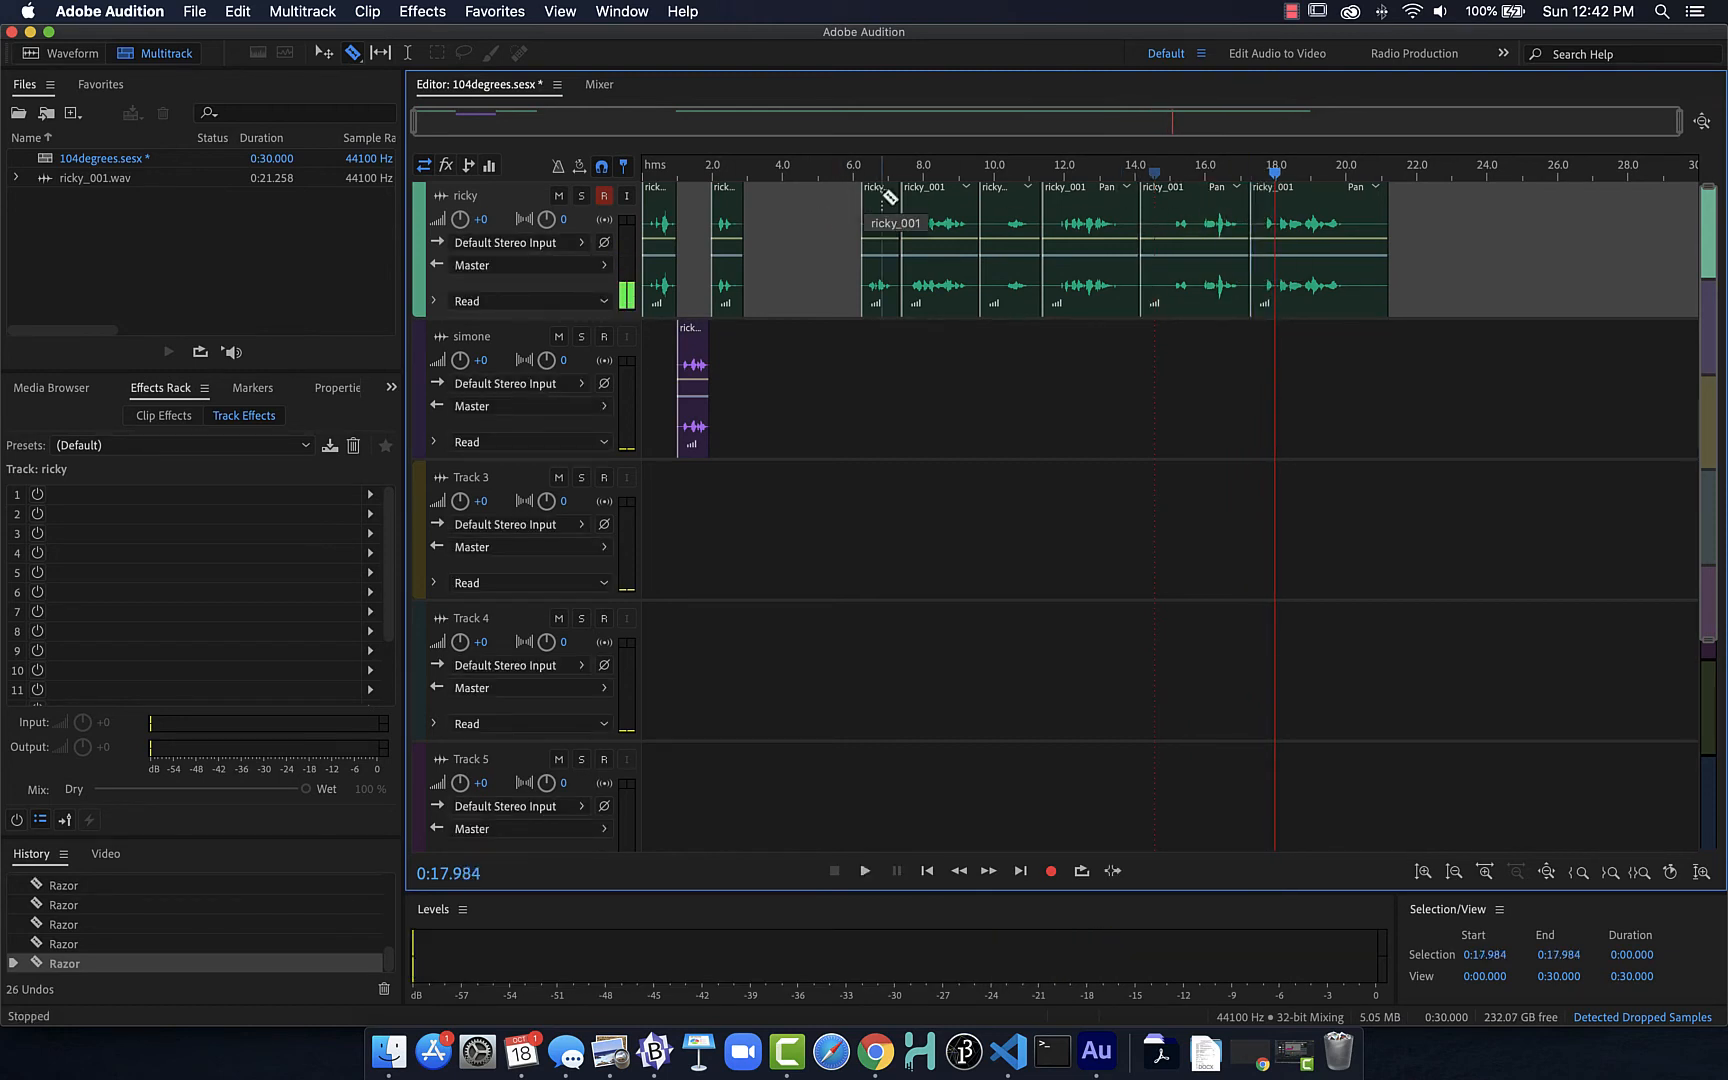
Place the next three phrases back to back from about 2.9 s, alternating second, first and second track, and play the dialogue.
{"action": "left_click", "coordinate": [323, 52]}
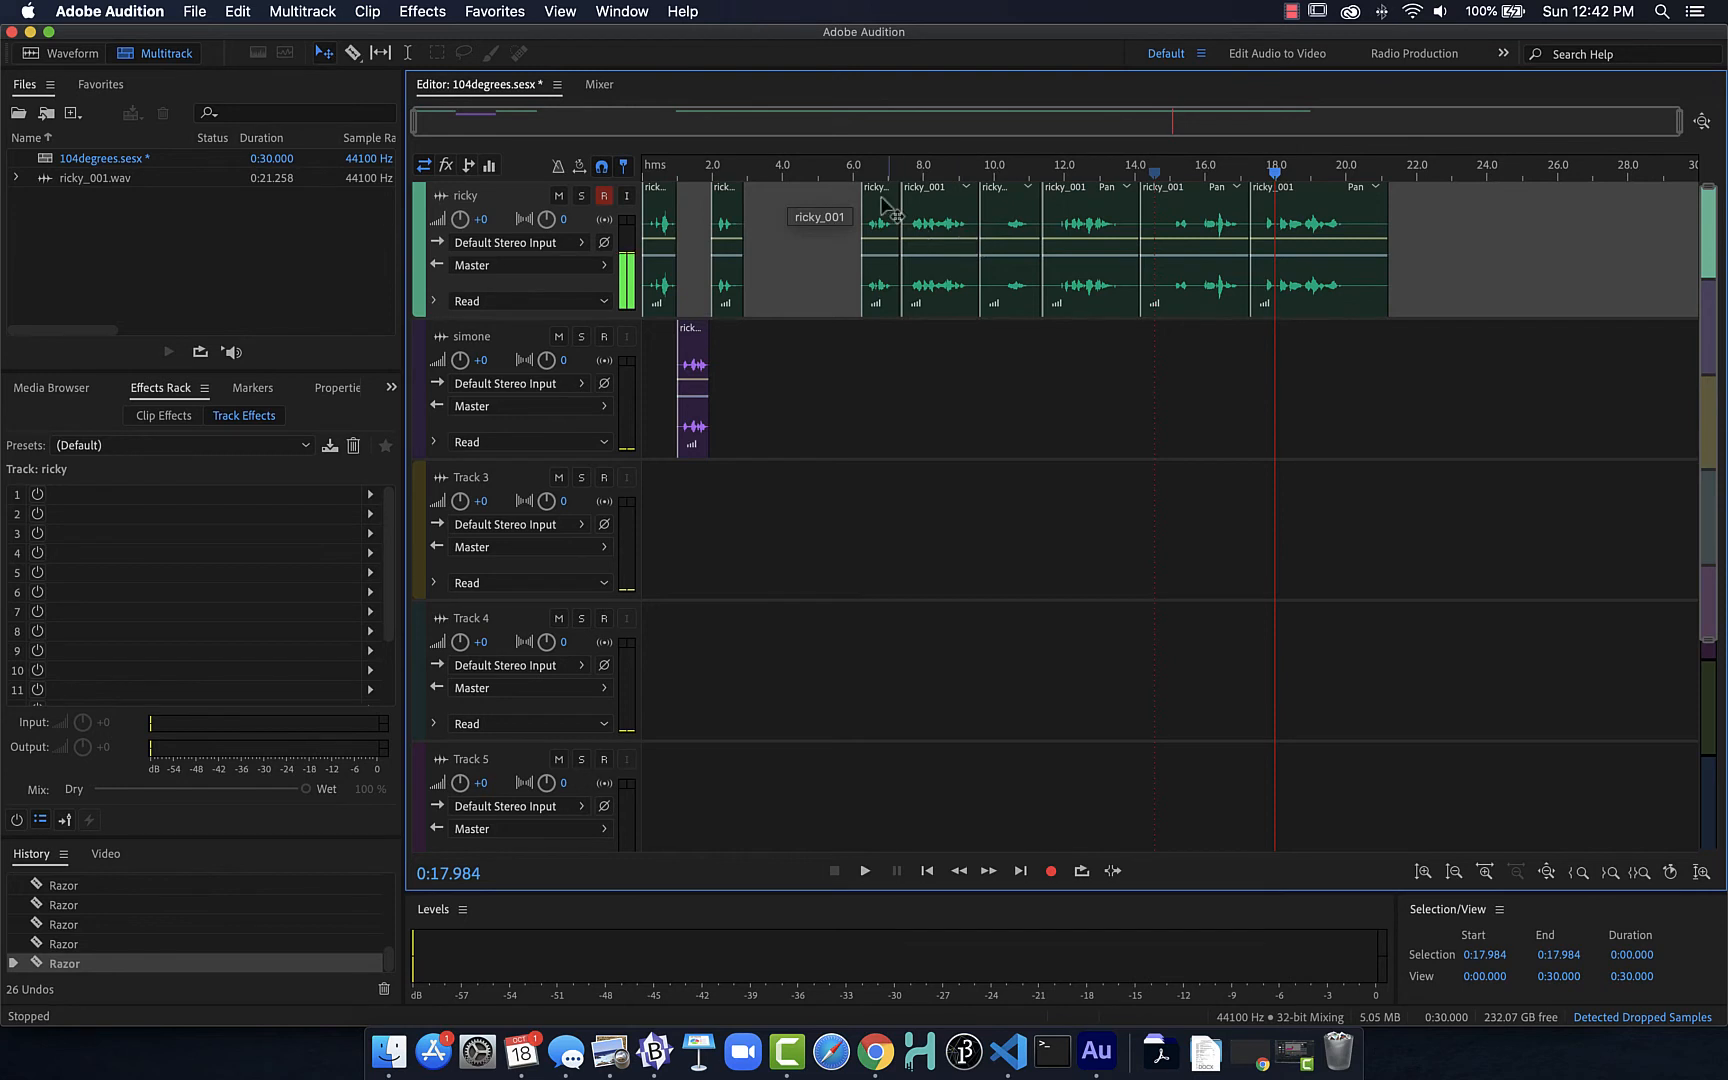
{"action": "left_click_drag", "start_coordinate": [884, 205], "coordinate": [776, 382]}
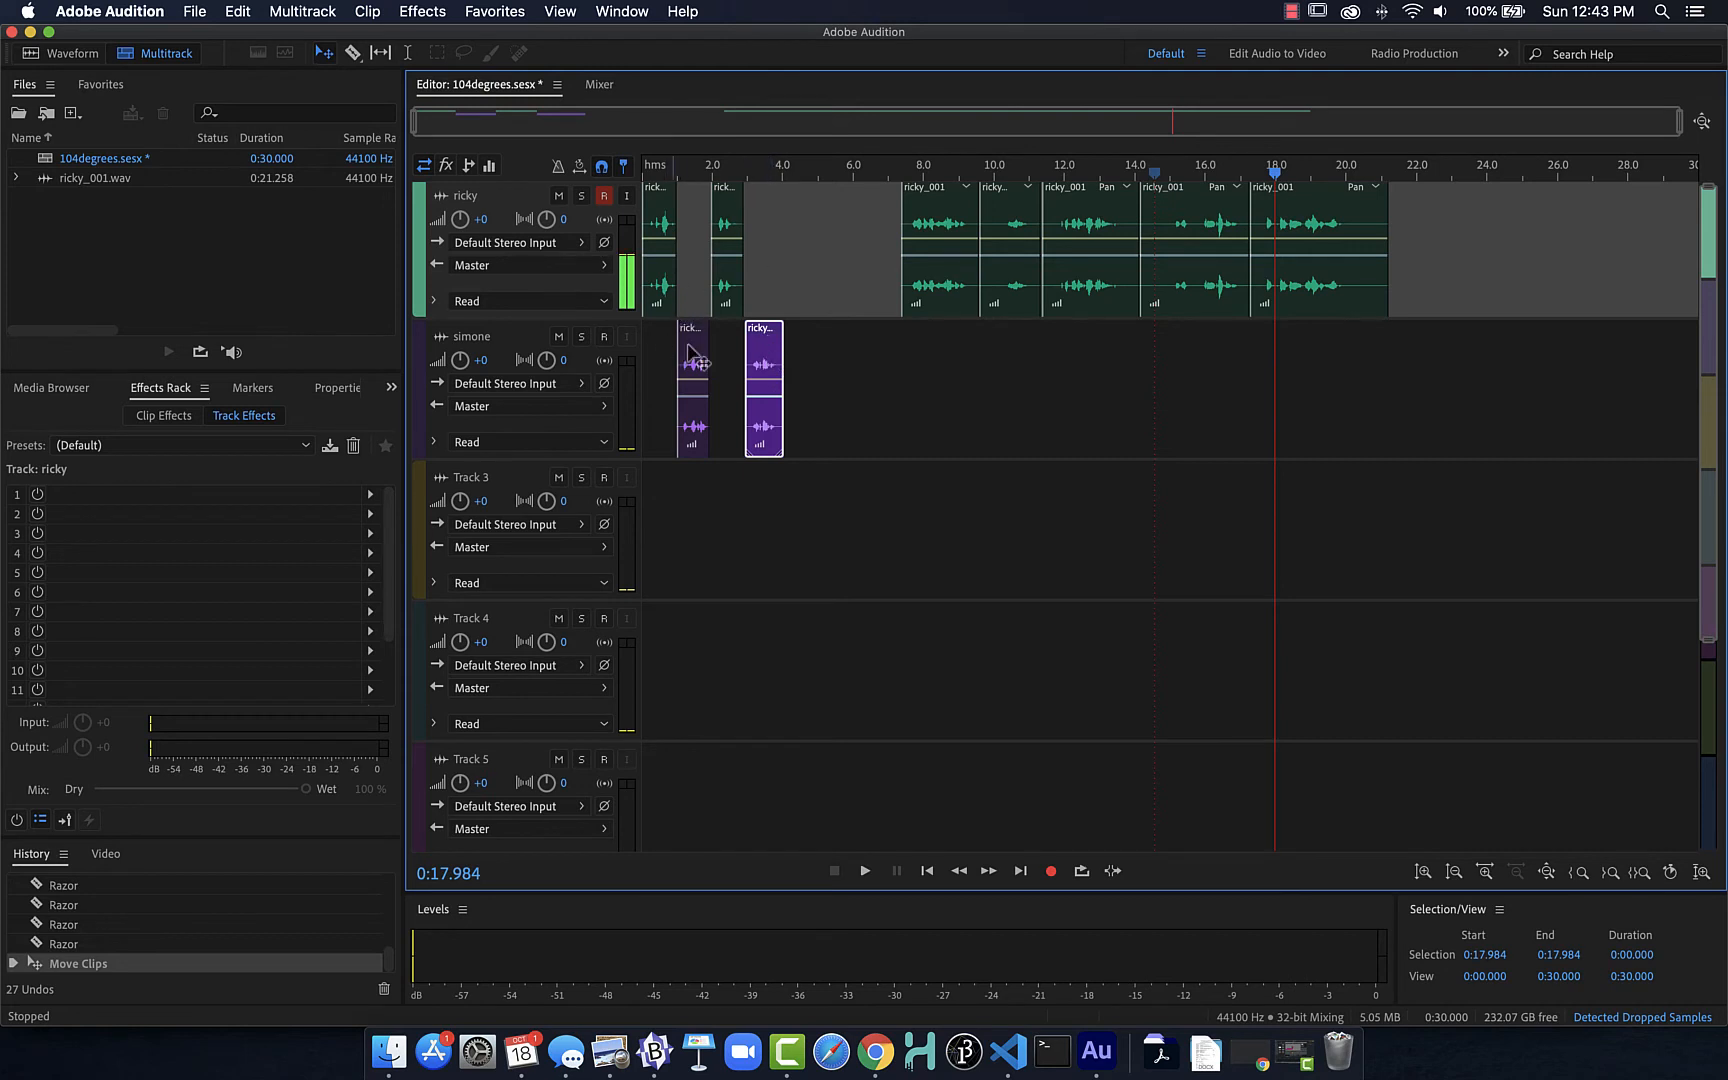
{"action": "left_click_drag", "start_coordinate": [930, 212], "coordinate": [820, 221]}
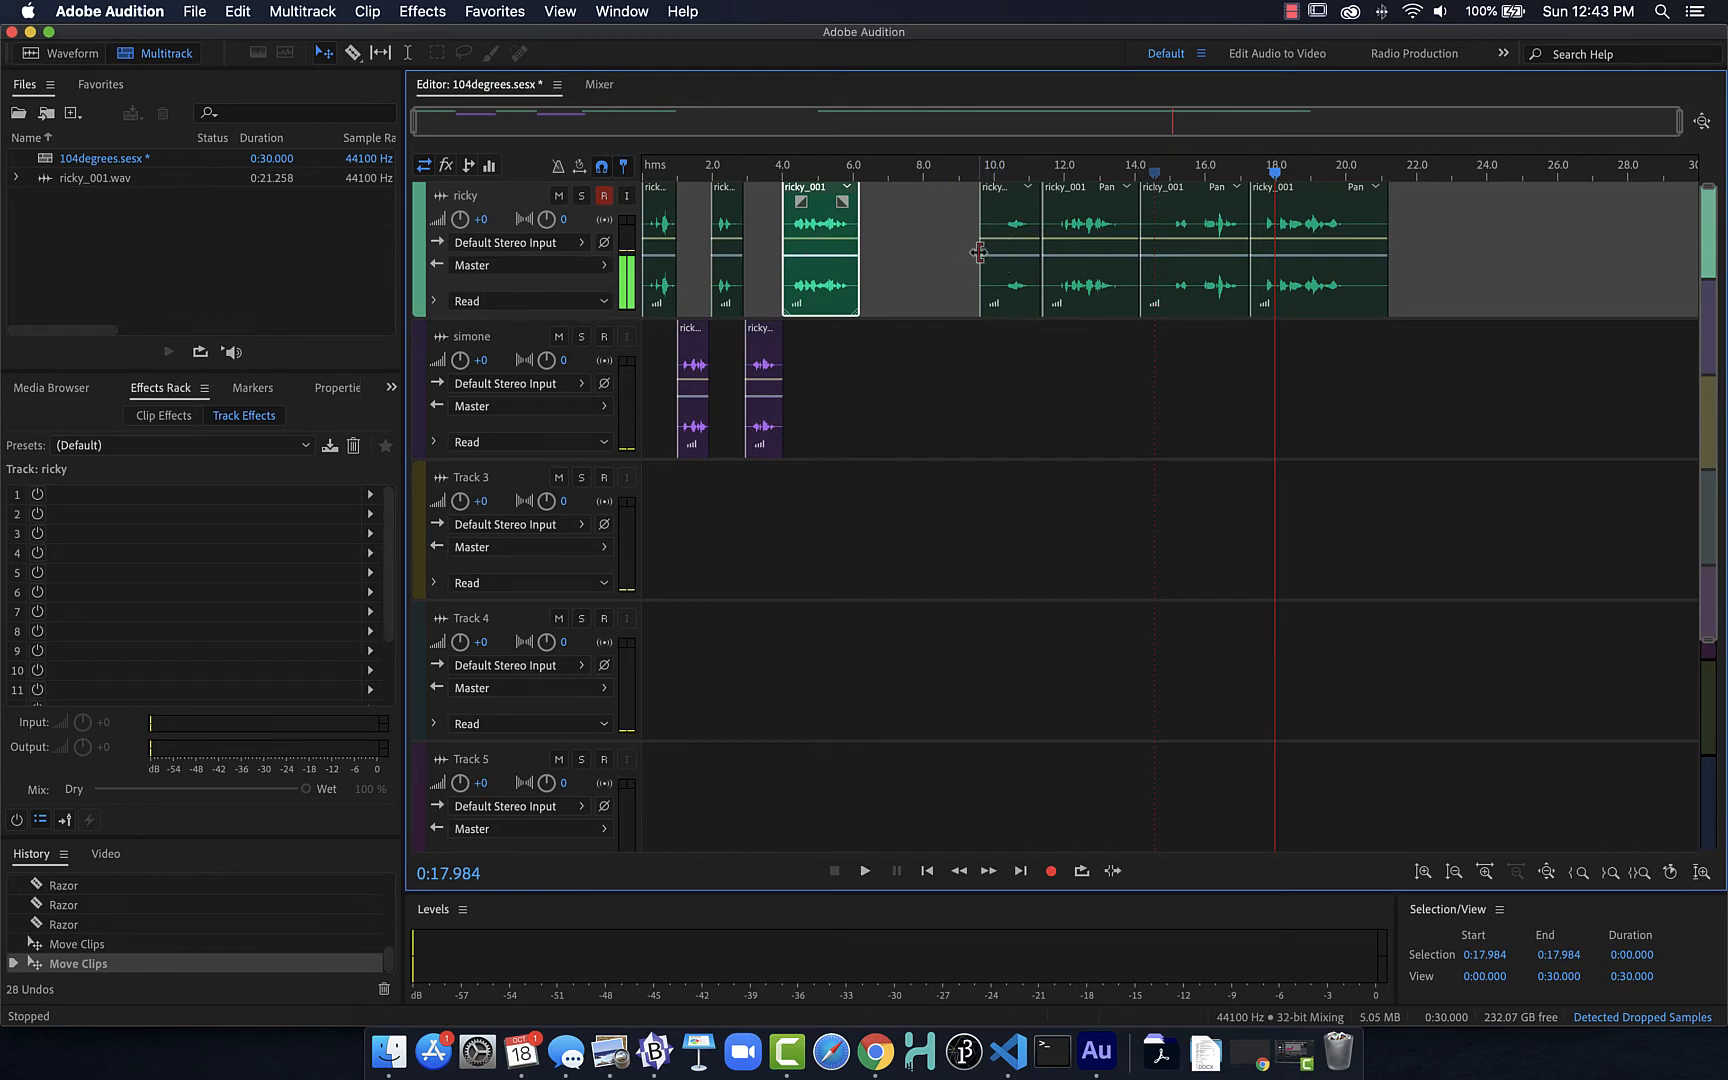
{"action": "left_click_drag", "start_coordinate": [978, 252], "coordinate": [879, 340]}
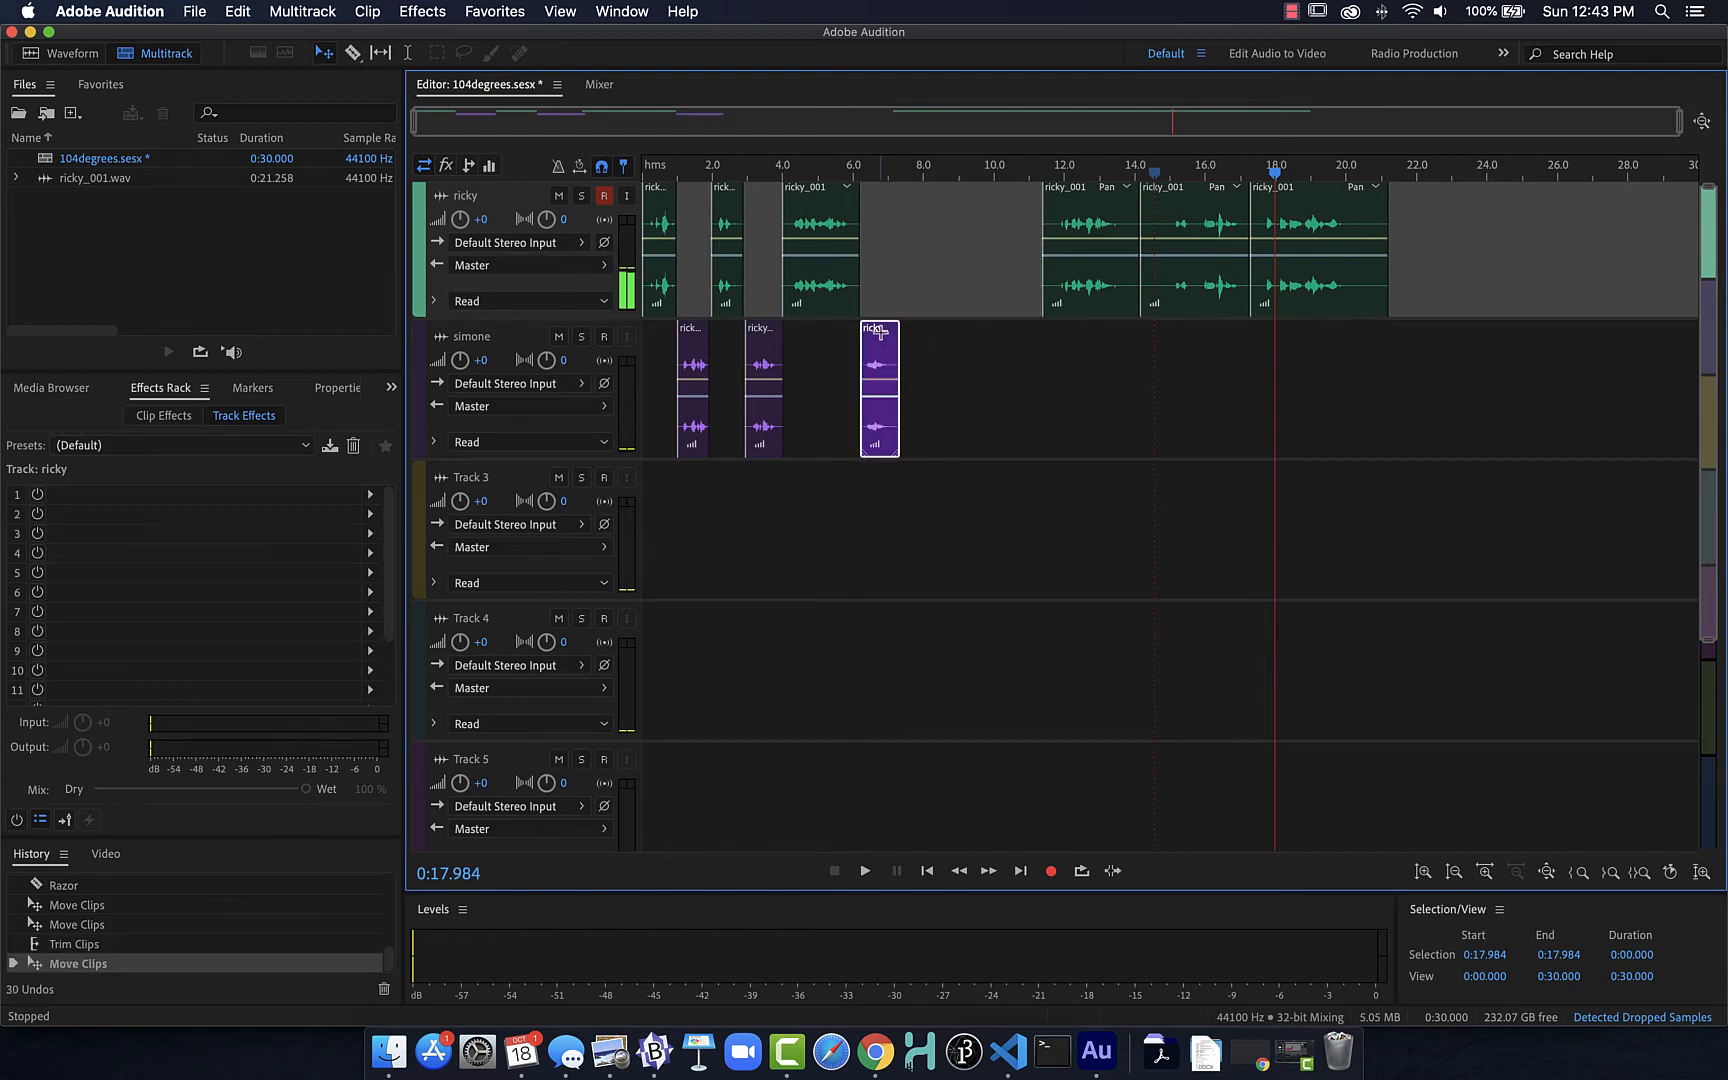
{"action": "left_click", "coordinate": [661, 169]}
{"action": "key", "text": "space"}
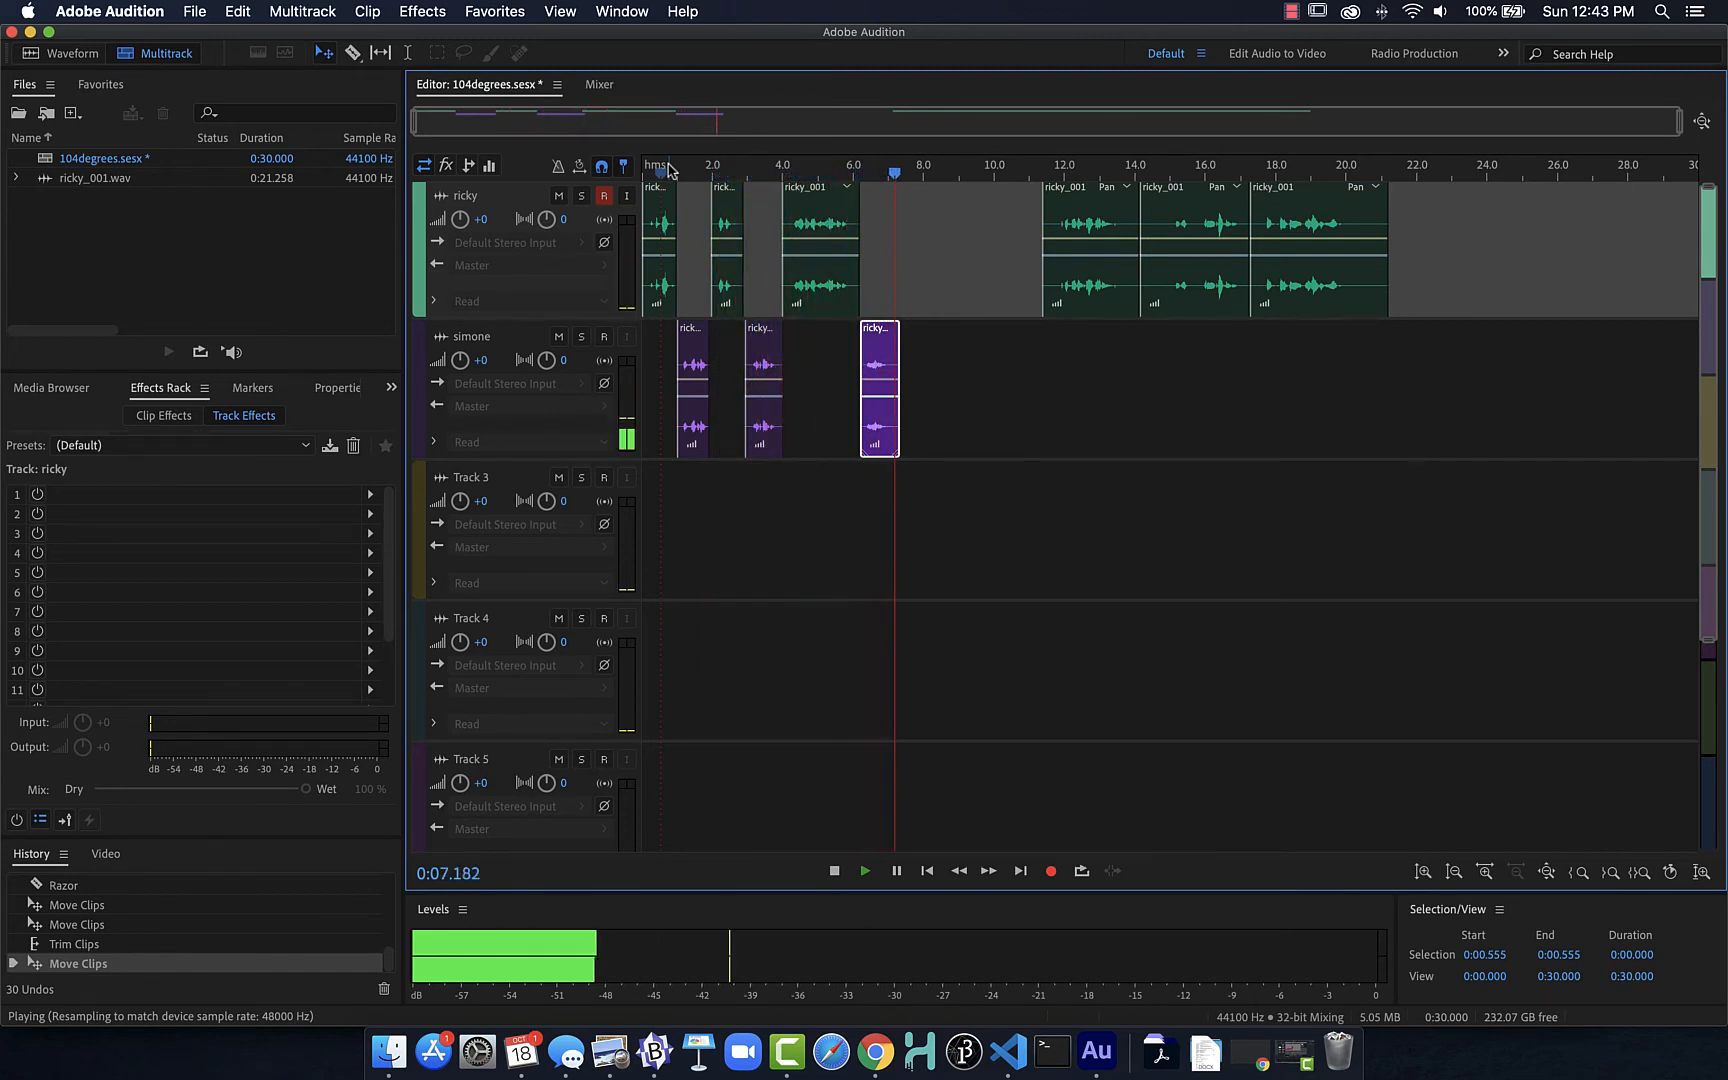
{"action": "key", "text": "space"}
Trim the next first-track clip's end, move it earlier to start at about 6.6 s, and play from about 5.9 s.
{"action": "left_click_drag", "start_coordinate": [1038, 170], "coordinate": [967, 233]}
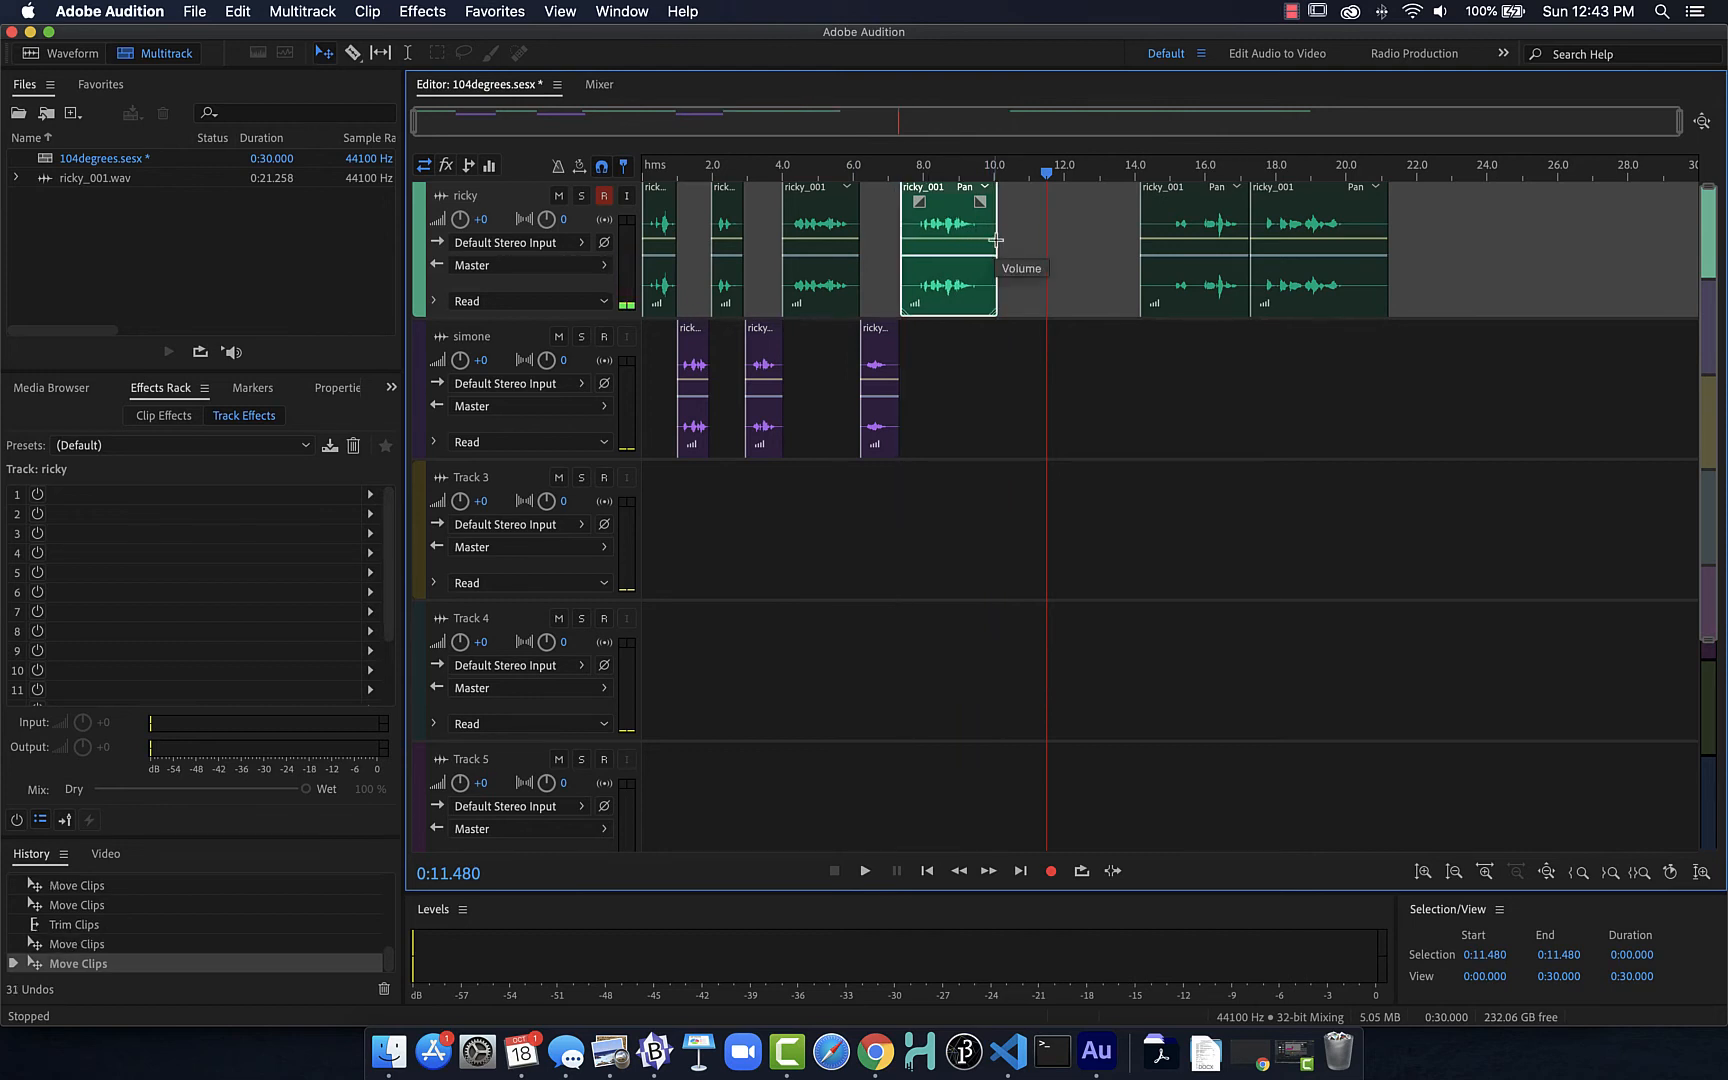
{"action": "left_click_drag", "start_coordinate": [997, 240], "coordinate": [915, 210]}
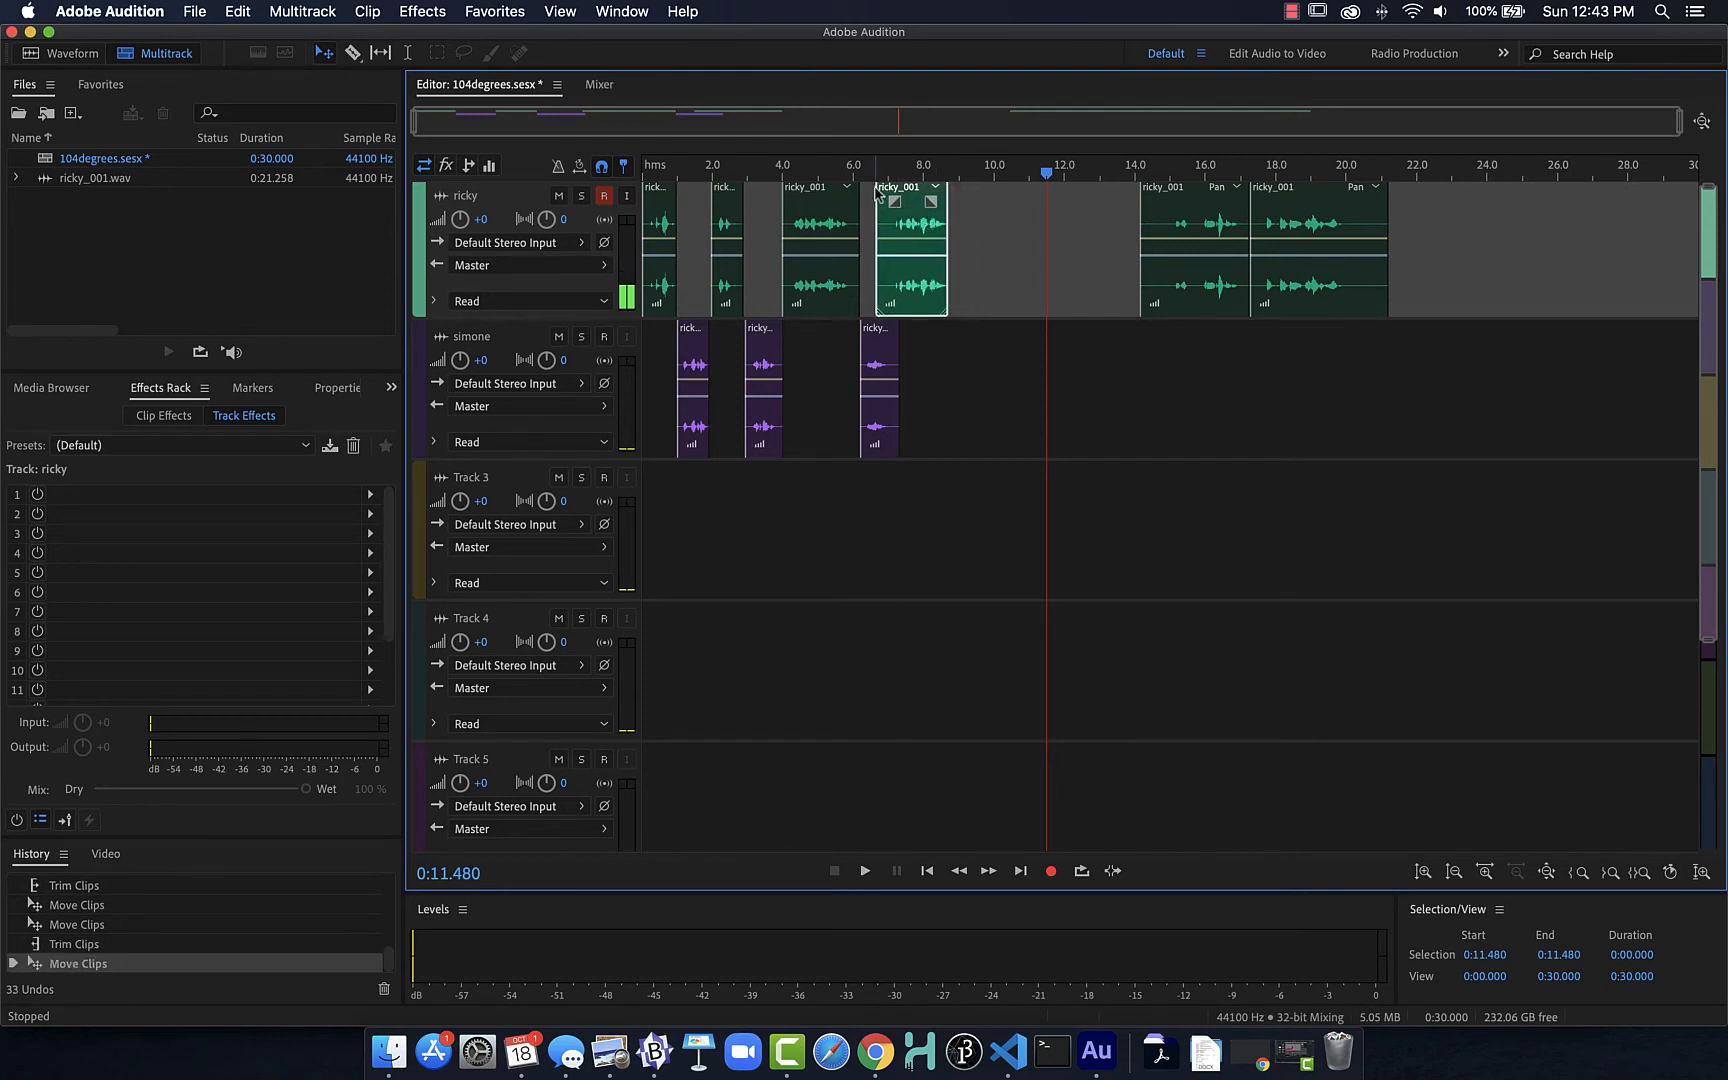
{"action": "left_click", "coordinate": [851, 172]}
{"action": "key", "text": "space"}
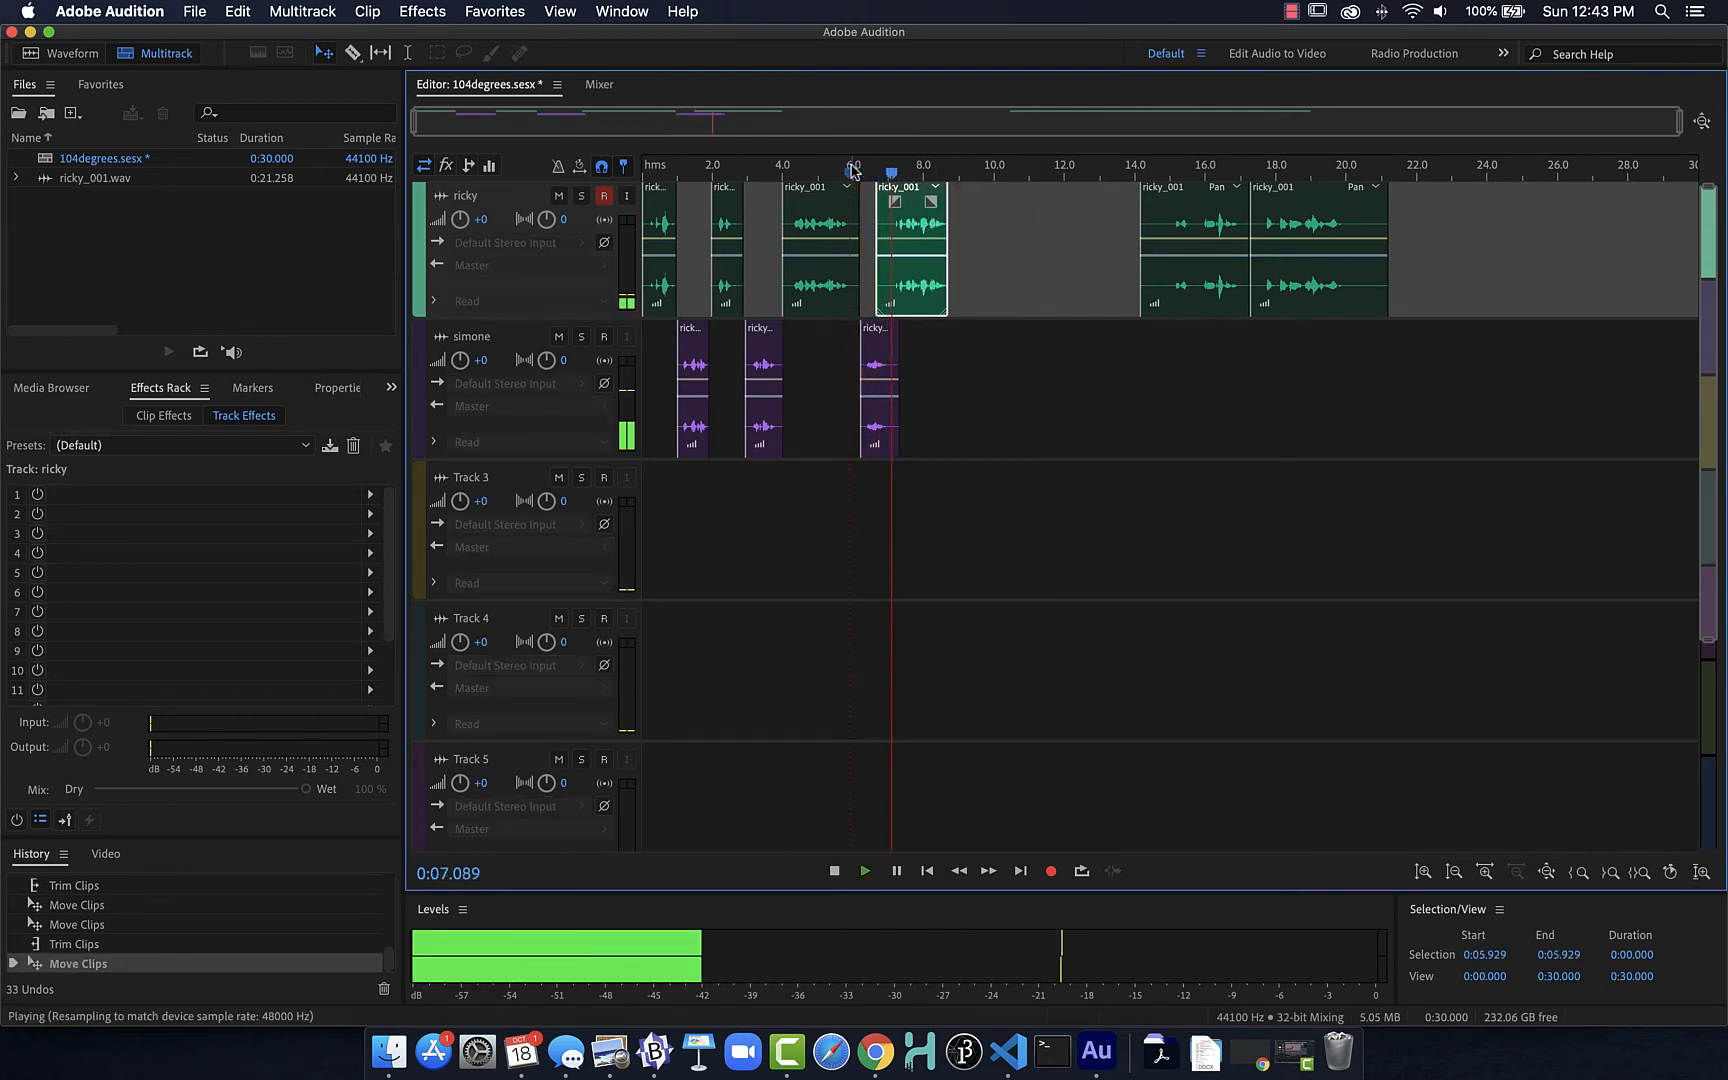
{"action": "key", "text": "space"}
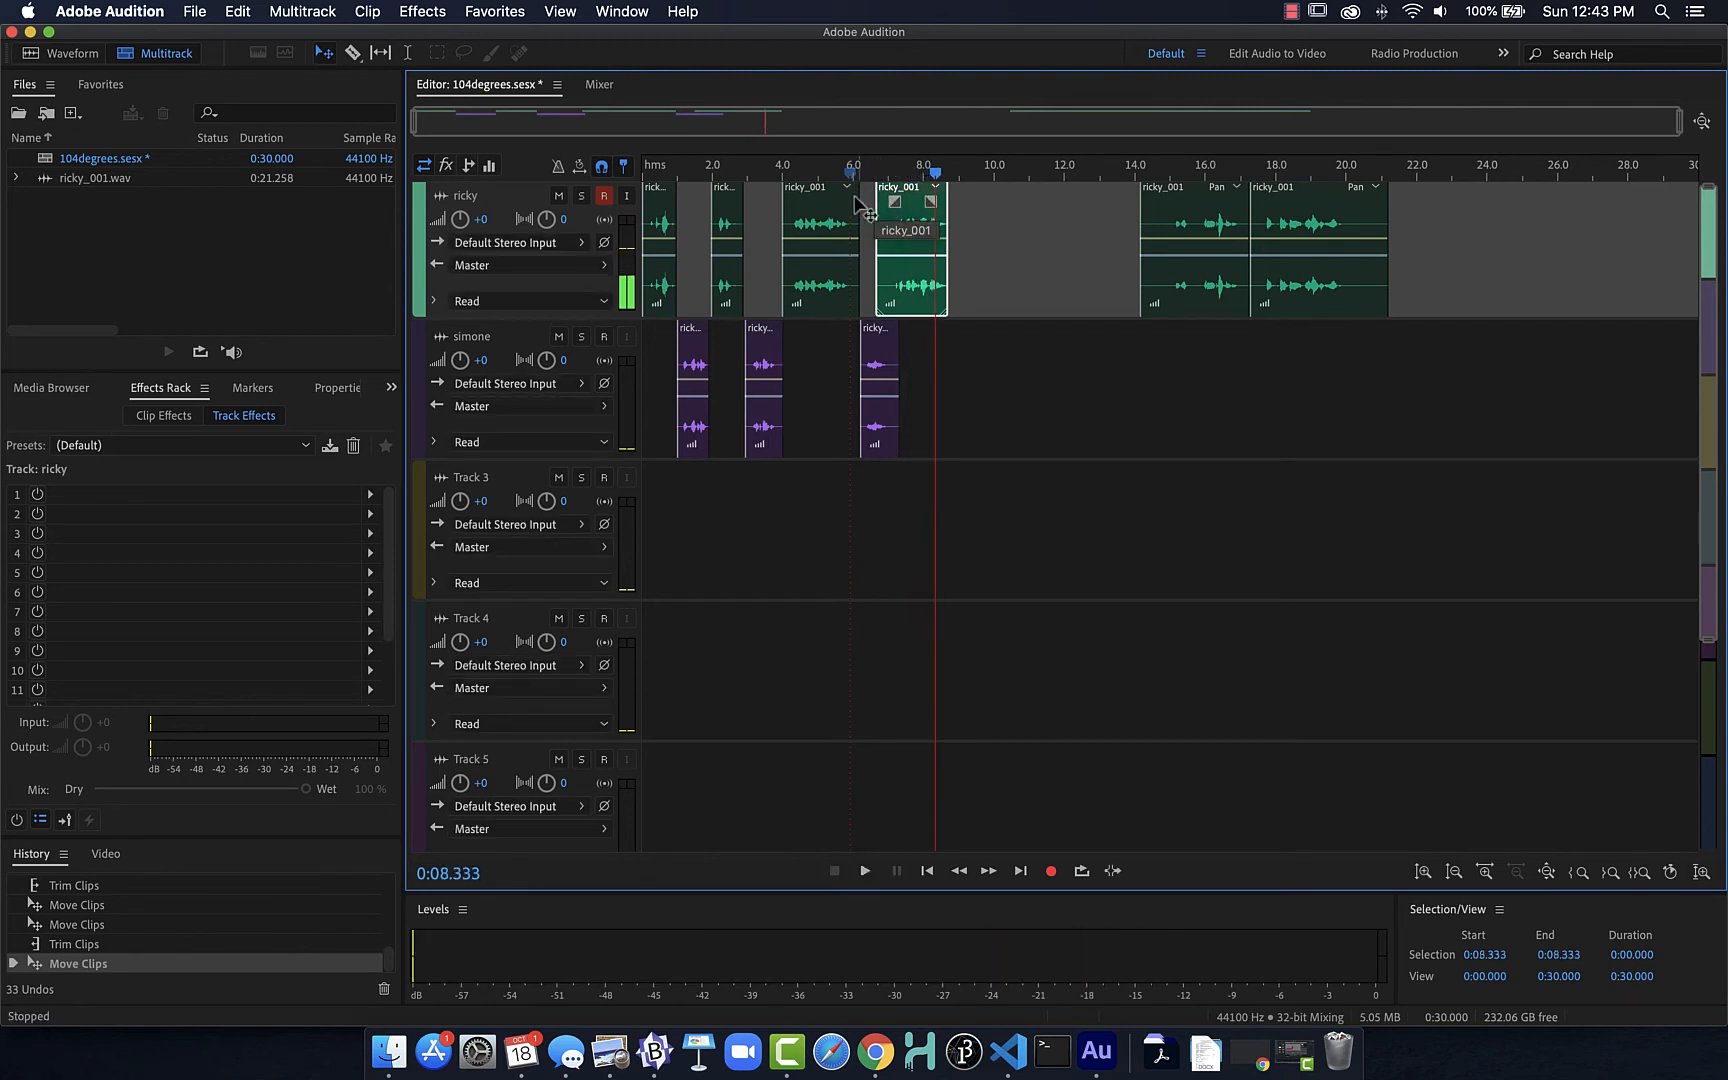
Move the following phrase to the second track at about 8.4 s, trim its silence, and play from about 7.7 s.
{"action": "left_click_drag", "start_coordinate": [1187, 203], "coordinate": [980, 350]}
{"action": "left_click", "coordinate": [915, 176]}
{"action": "key", "text": "space"}
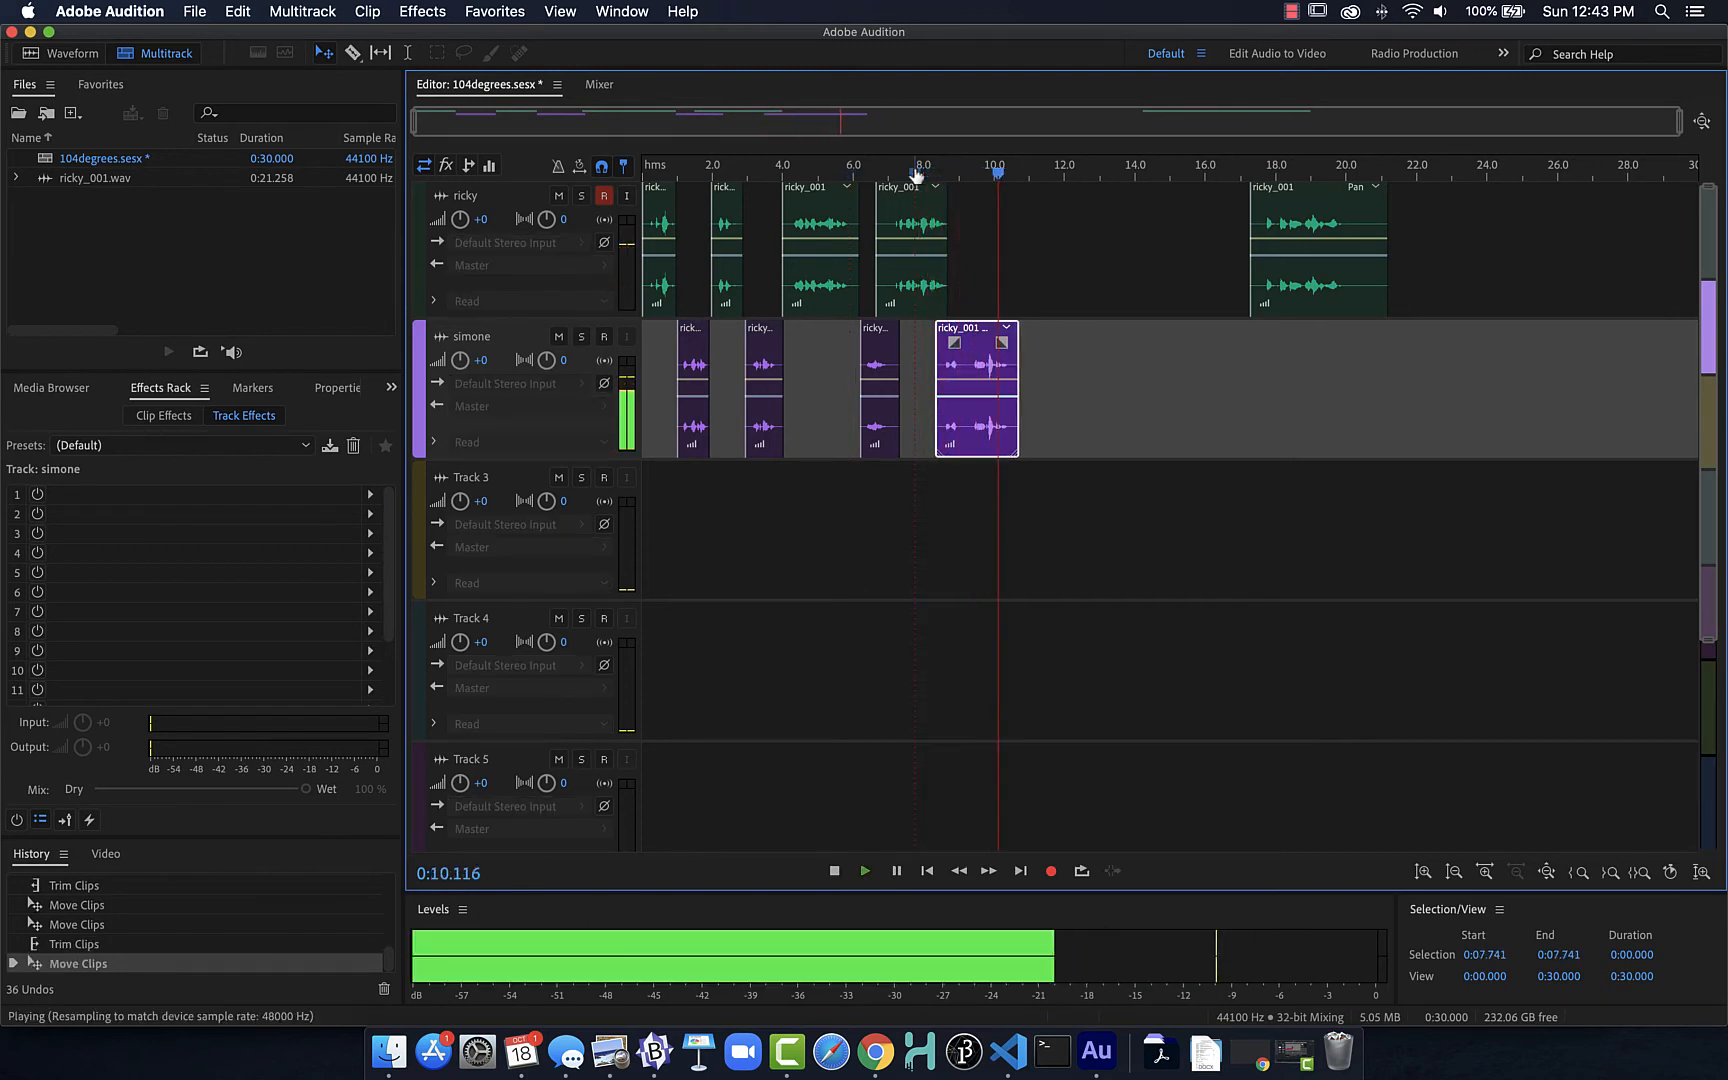
{"action": "key", "text": "space"}
Move the last phrase on the first track to about 10.8 s, trim its end to about 13.7 s, and play the whole dialogue.
{"action": "left_click_drag", "start_coordinate": [1290, 210], "coordinate": [1126, 221]}
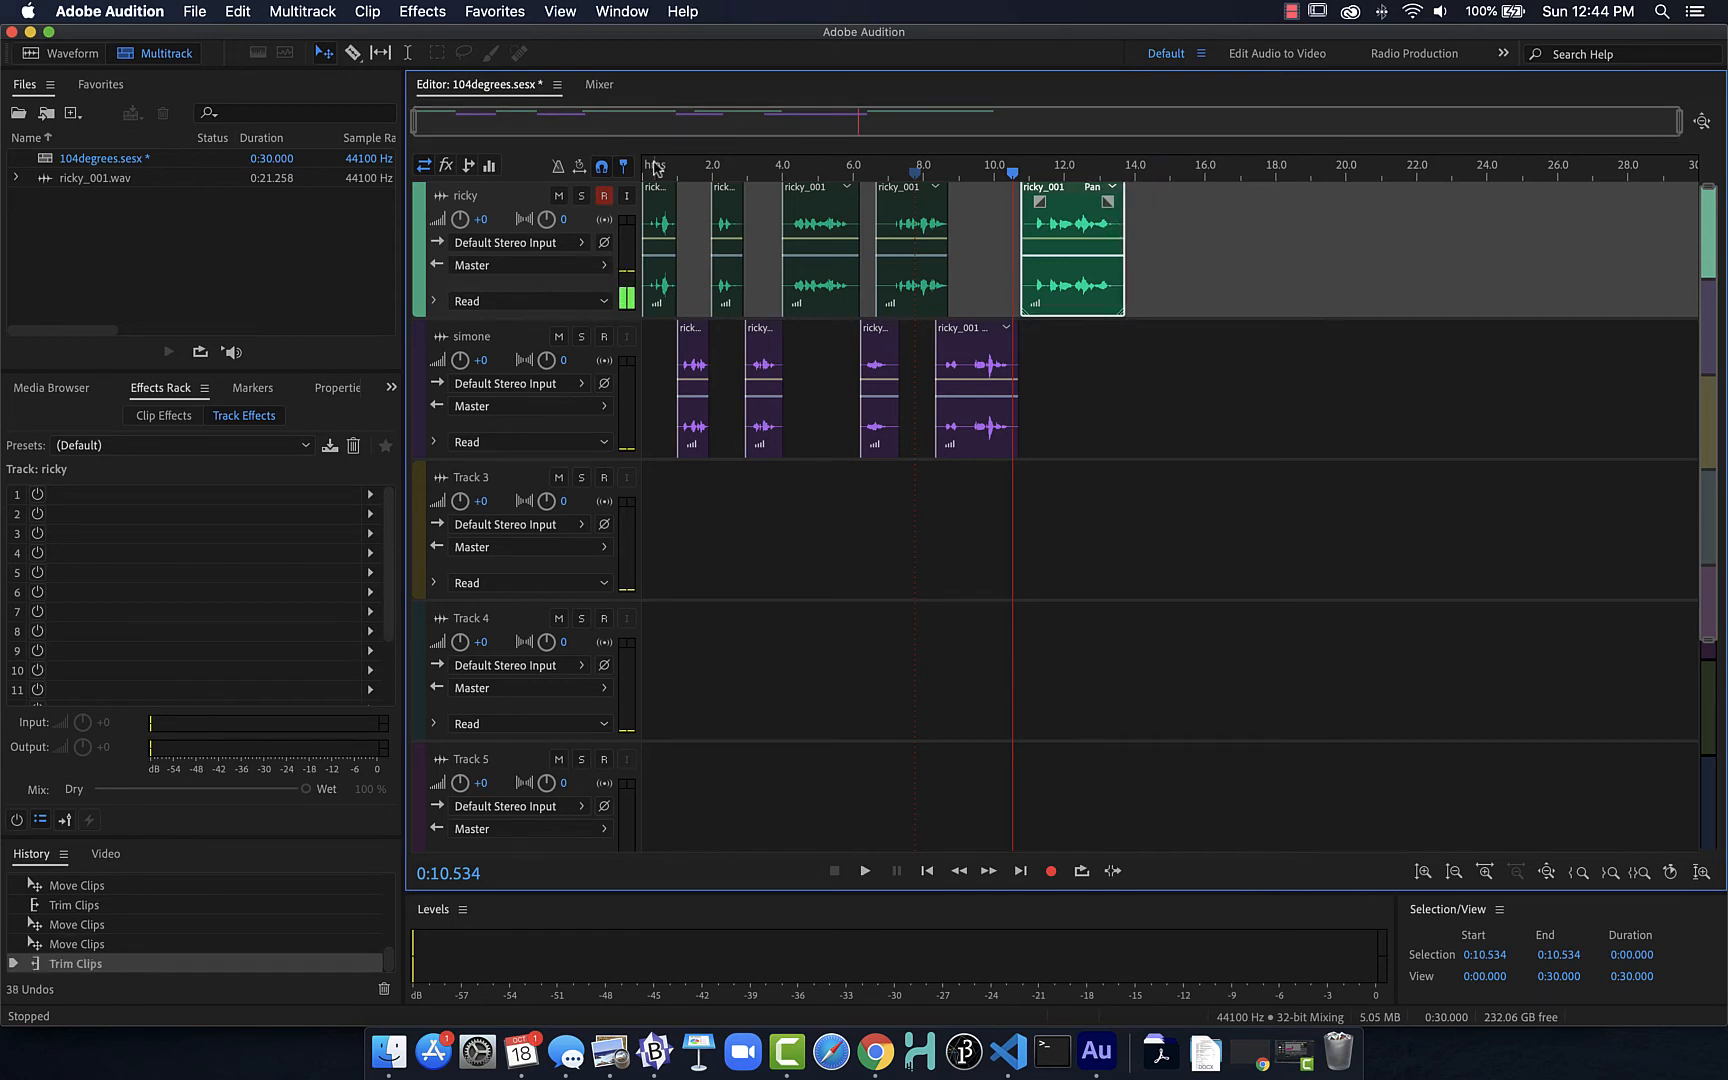
{"action": "left_click", "coordinate": [641, 168]}
{"action": "key", "text": "space"}
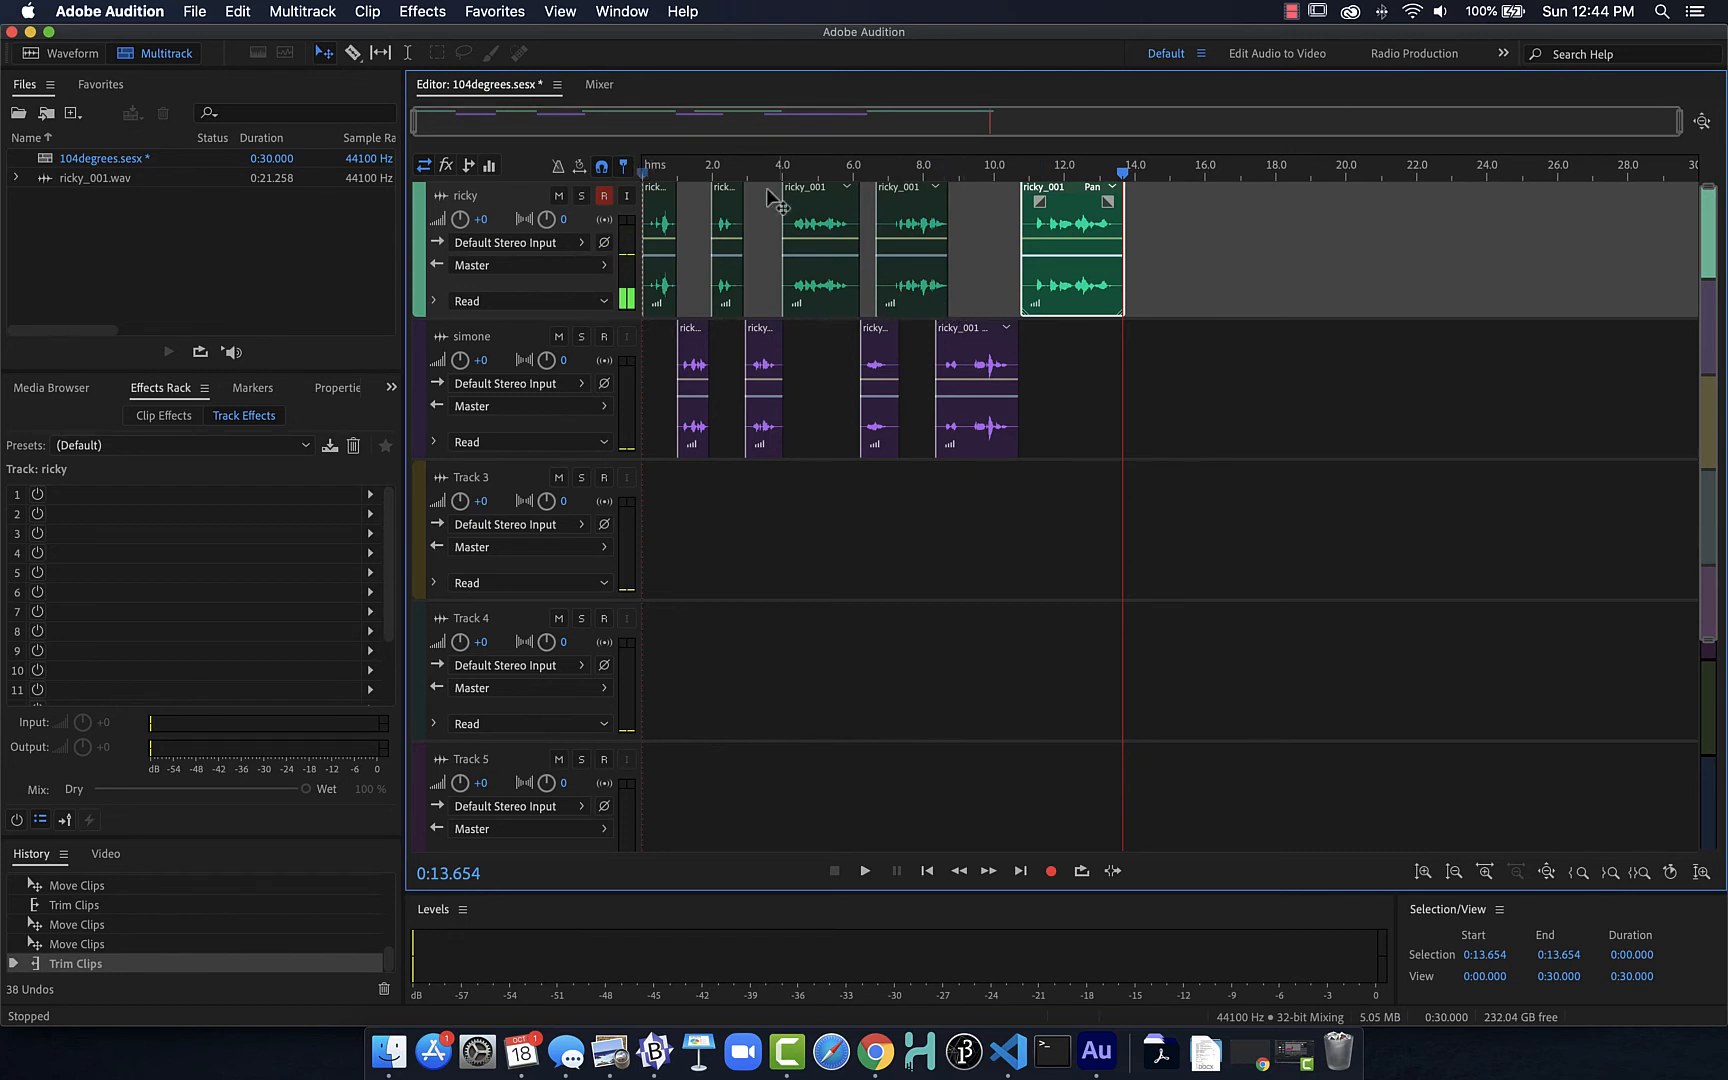
Disarm recording on the first track and add a Pitch Shifter as its first track effect.
{"action": "left_click", "coordinate": [604, 196]}
{"action": "left_click", "coordinate": [164, 416]}
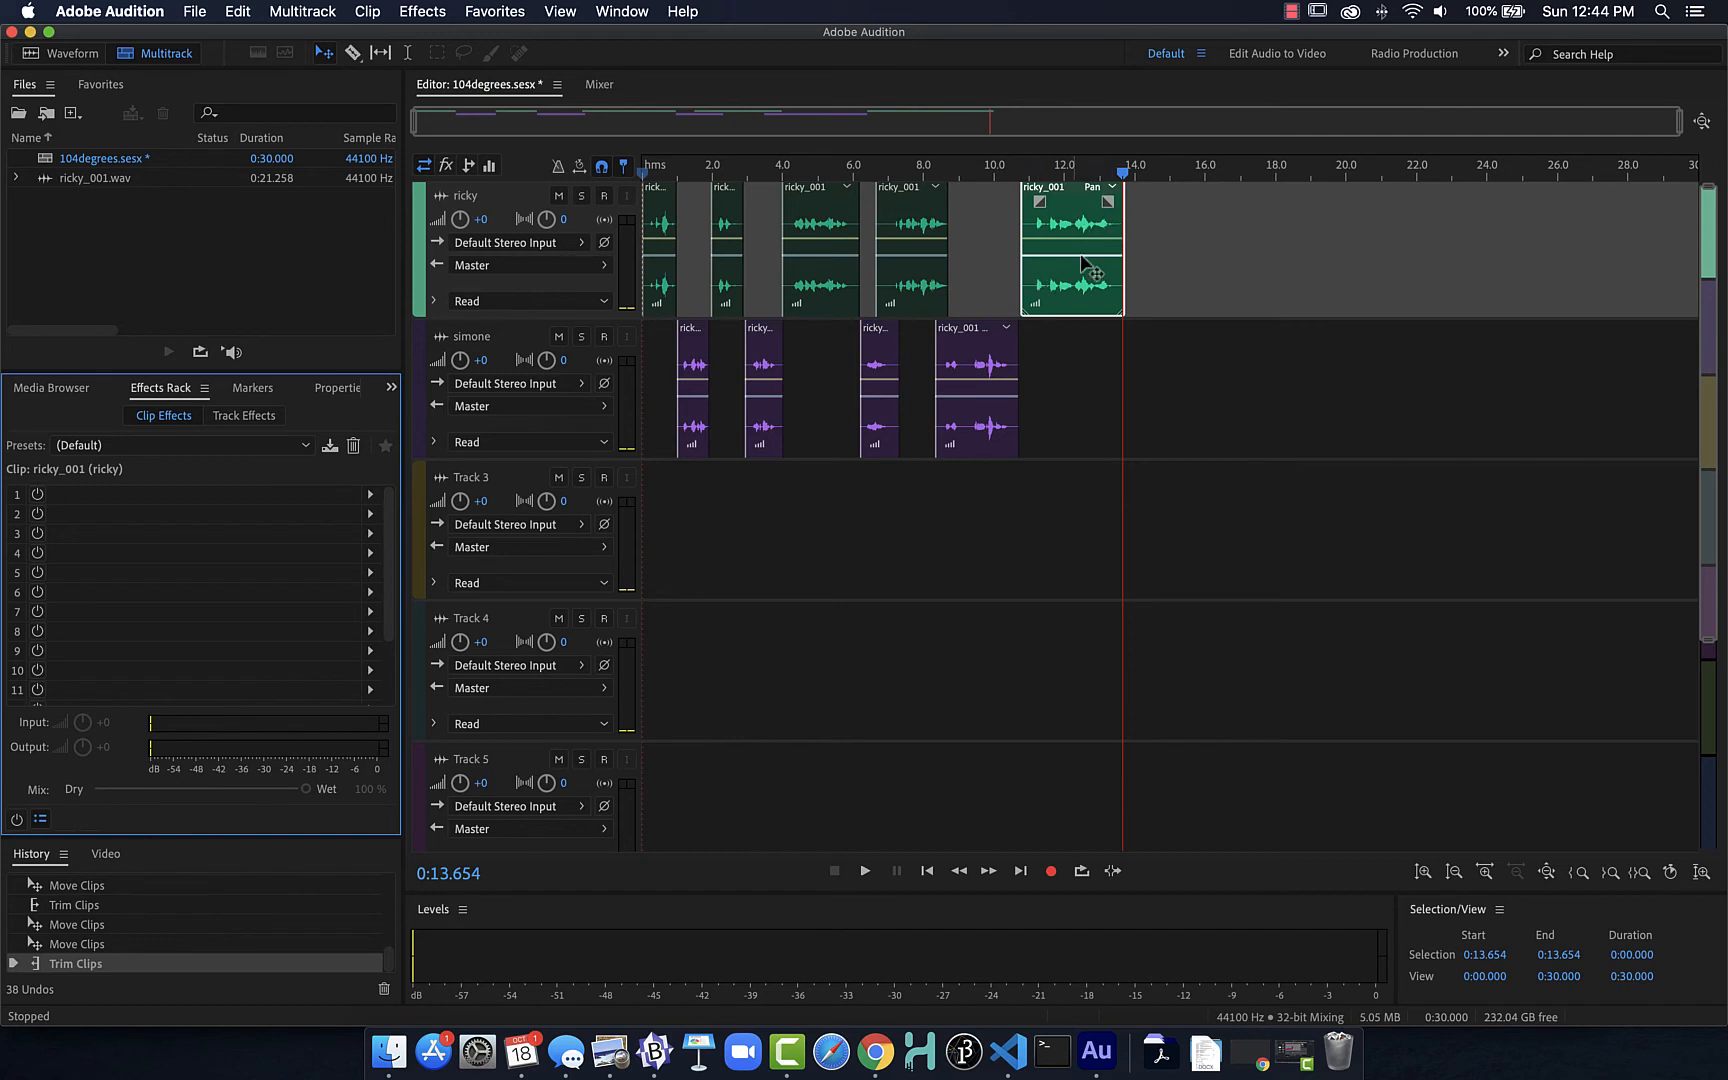
{"action": "left_click", "coordinate": [250, 416]}
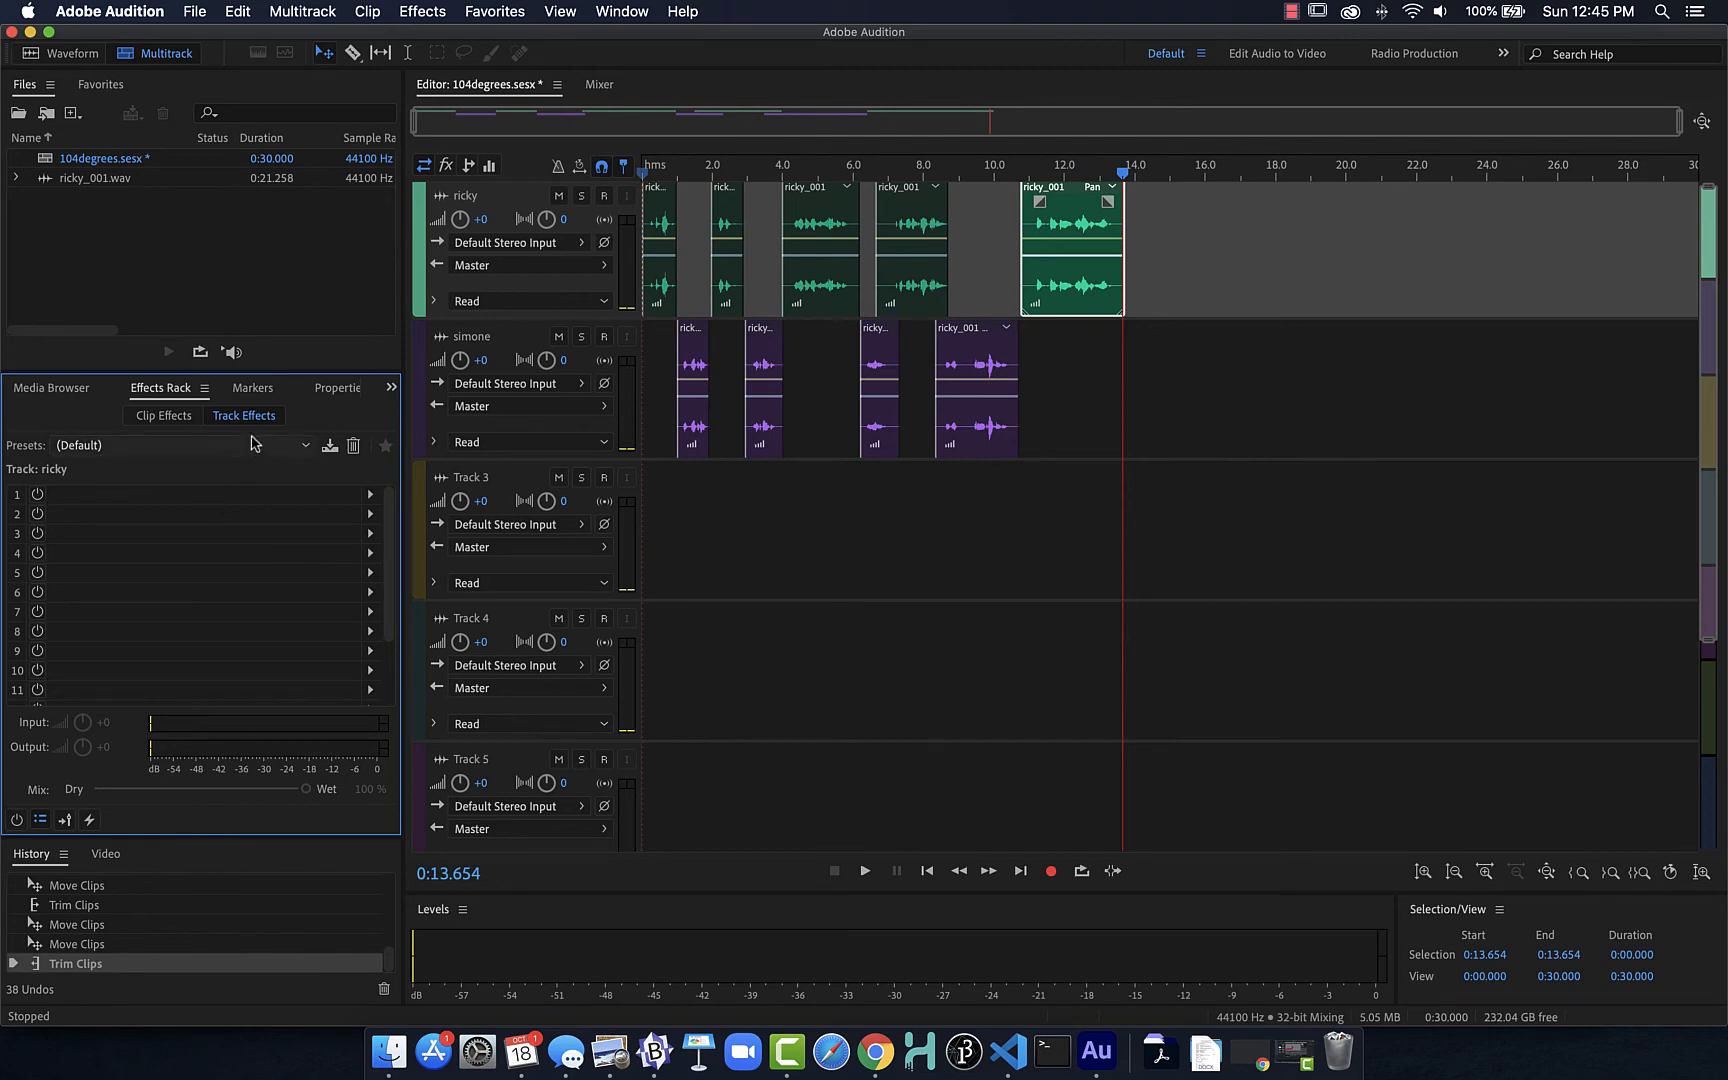
{"action": "left_click", "coordinate": [303, 452]}
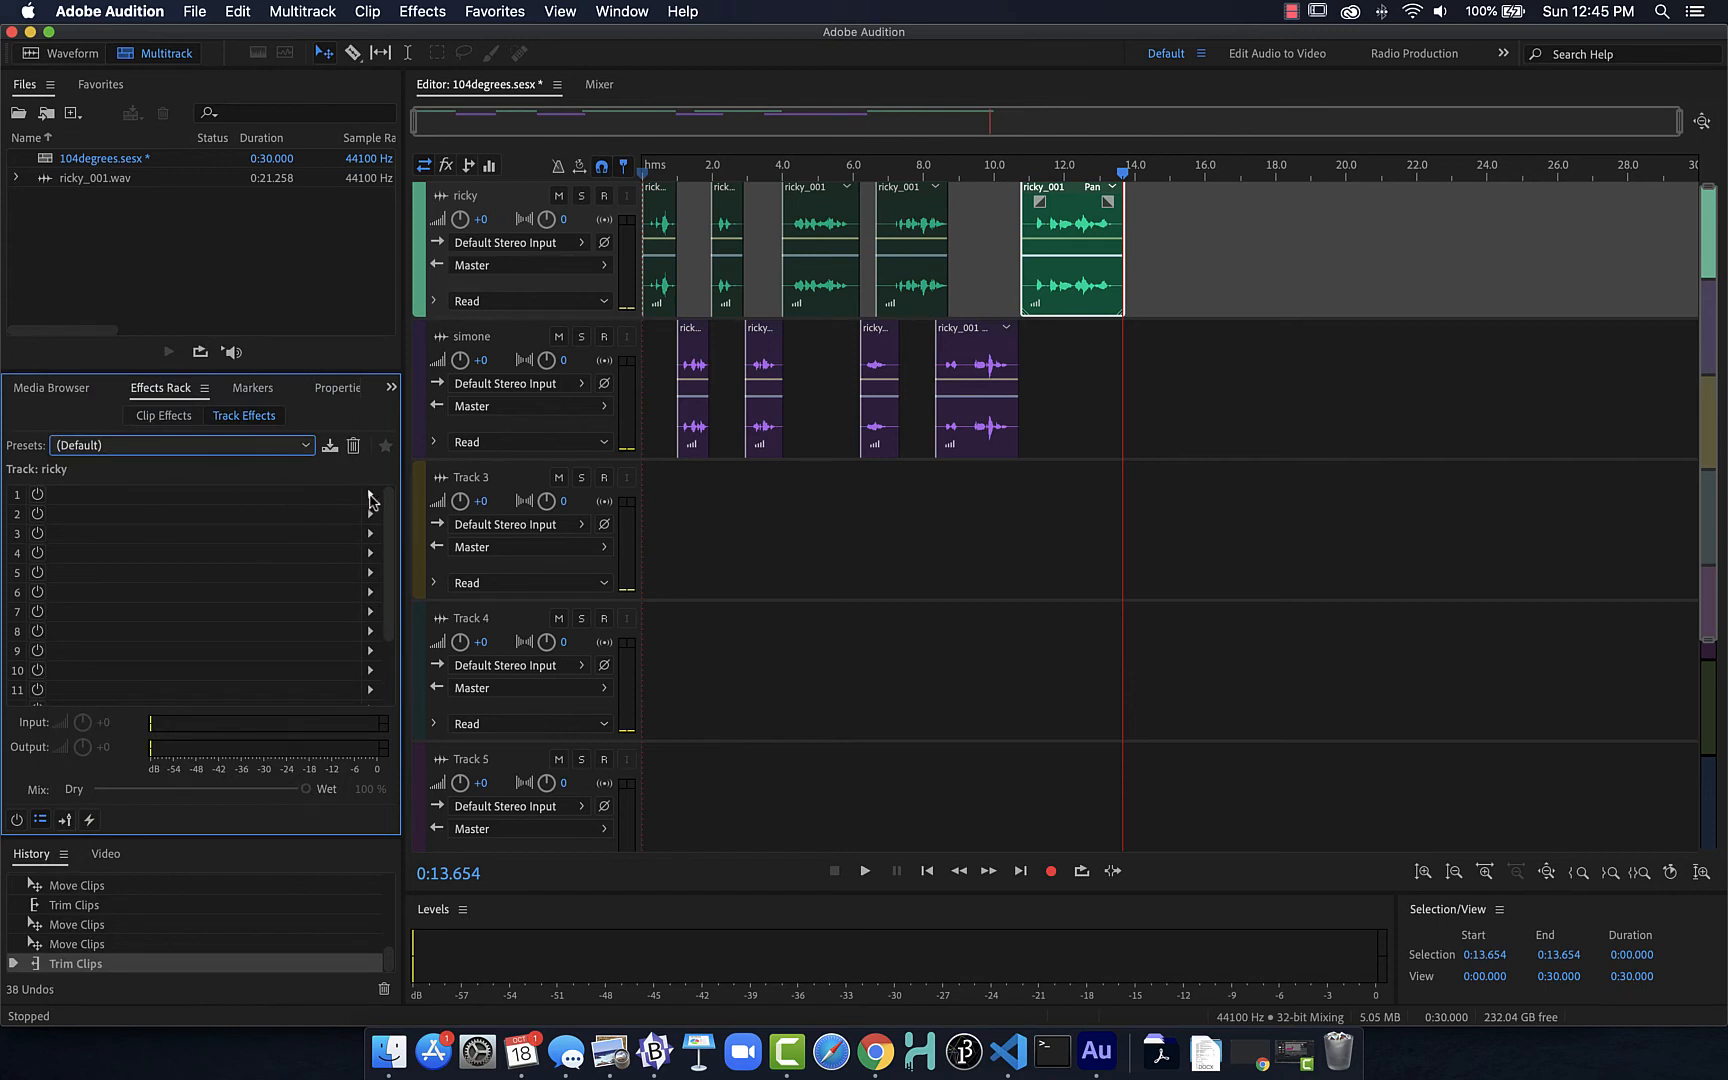
{"action": "left_click", "coordinate": [370, 496]}
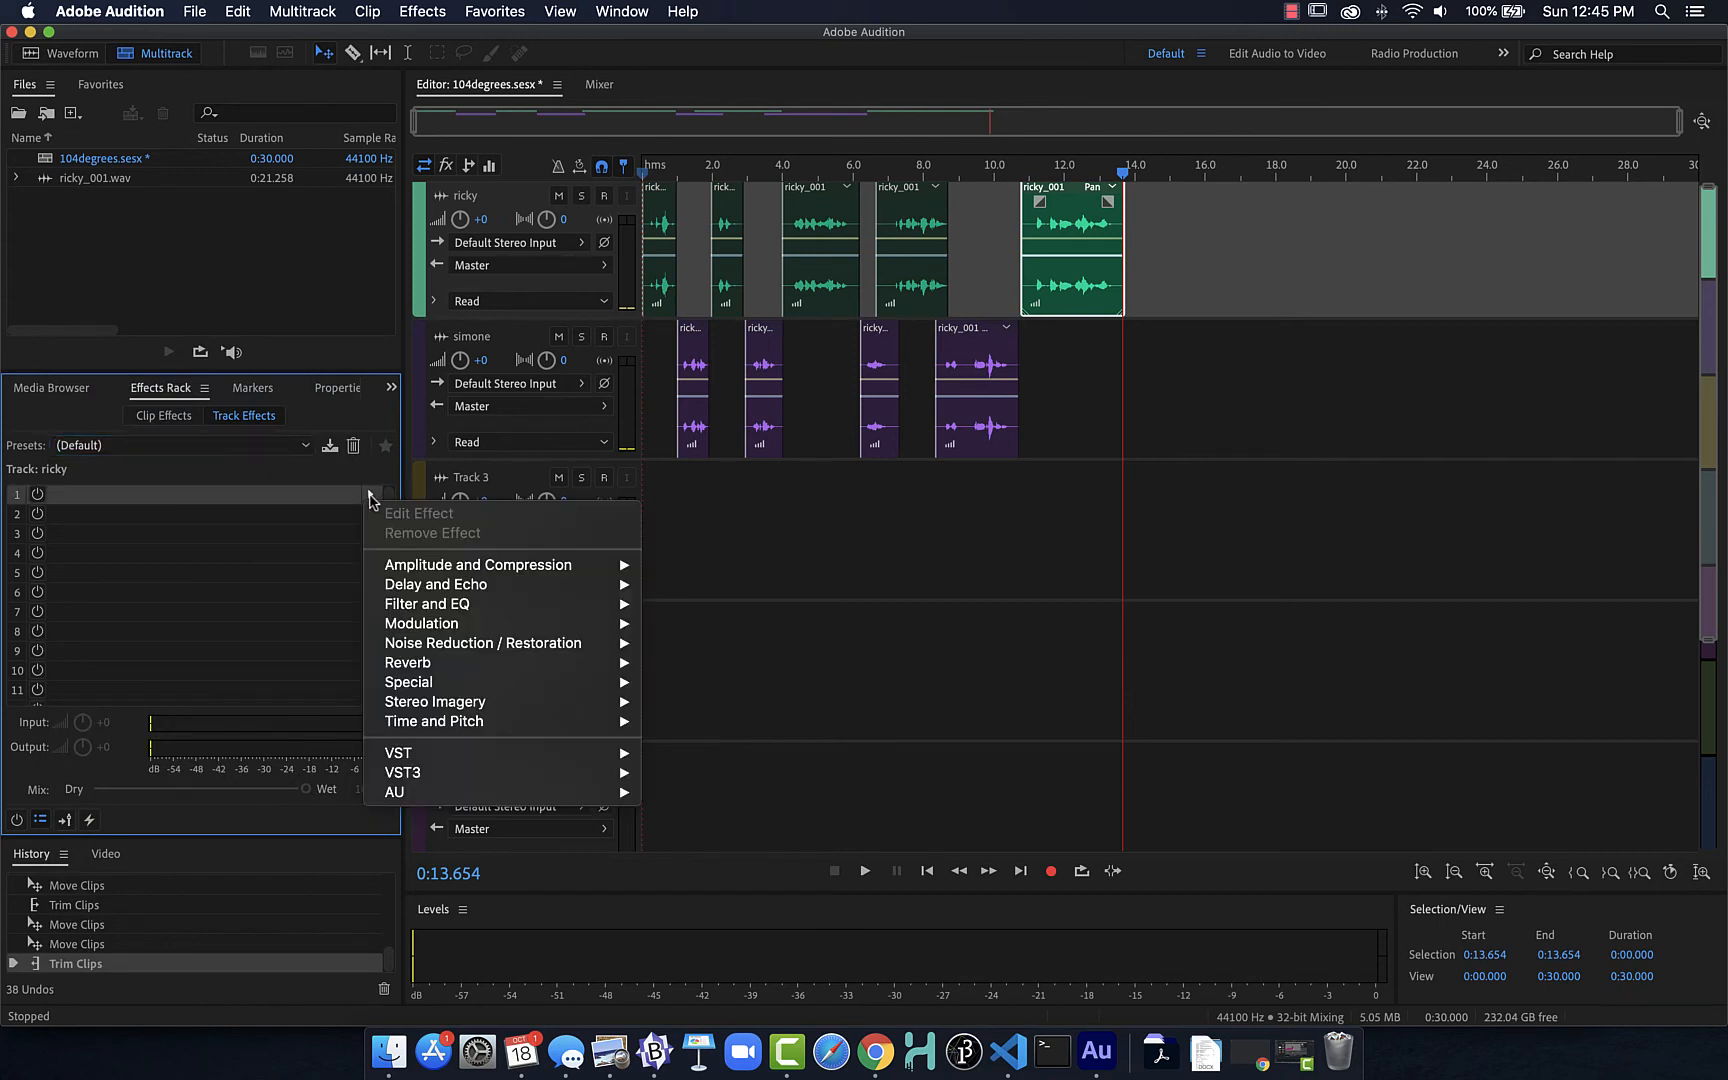
{"action": "mouse_move", "coordinate": [441, 725]}
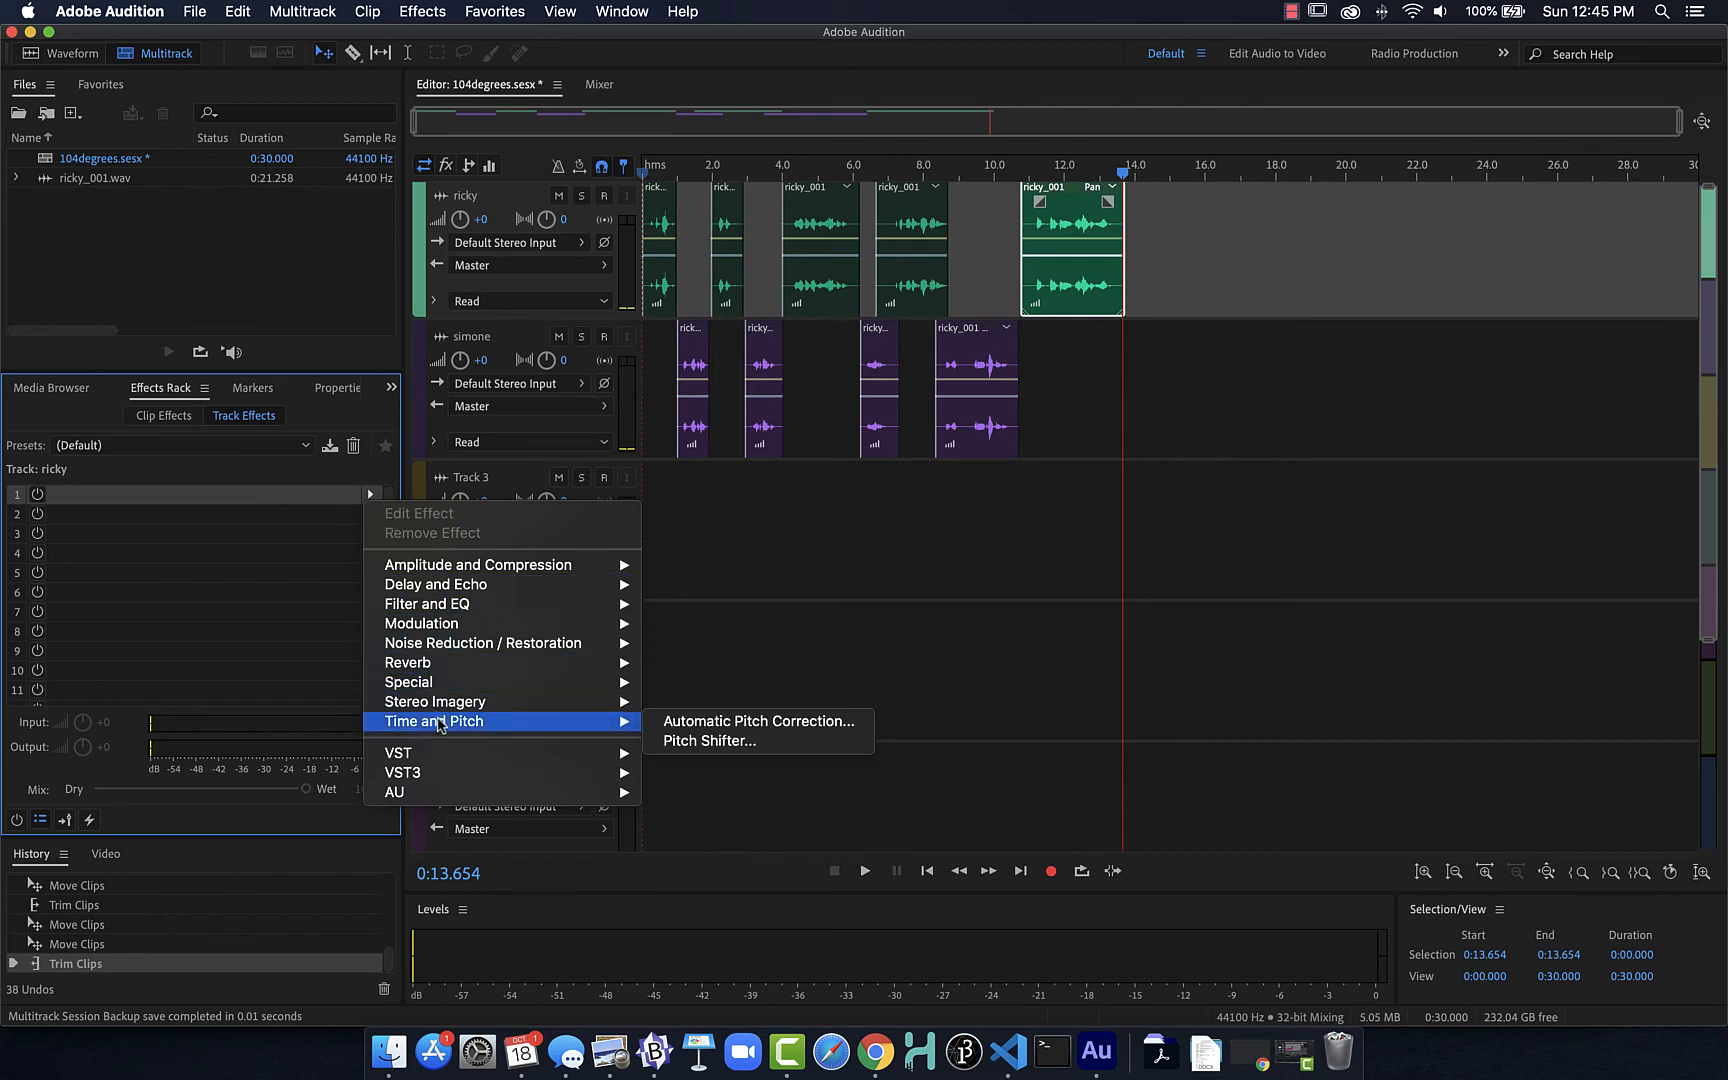
{"action": "left_click", "coordinate": [765, 750]}
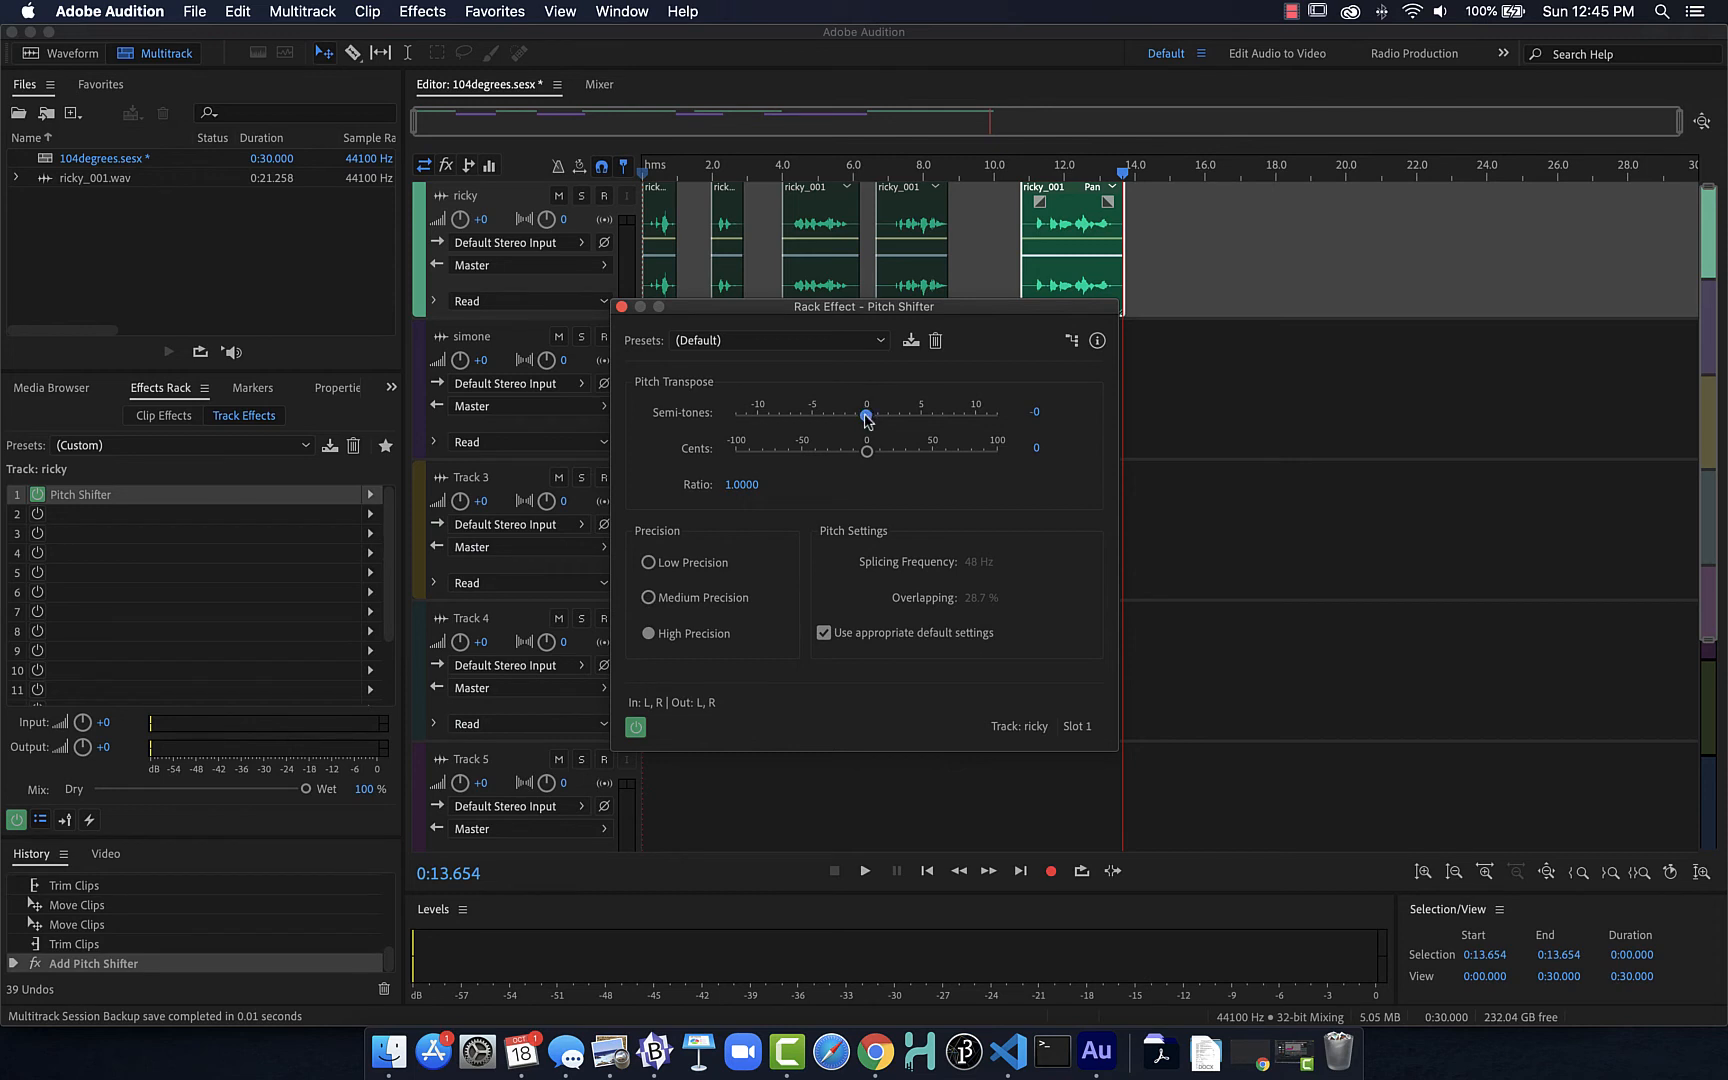
Set the first track's Pitch Shifter to -2 semitones, play the dialogue from the start, and close the effect window.
{"action": "left_click_drag", "start_coordinate": [866, 418], "coordinate": [845, 419]}
{"action": "left_click_drag", "start_coordinate": [655, 168], "coordinate": [630, 169]}
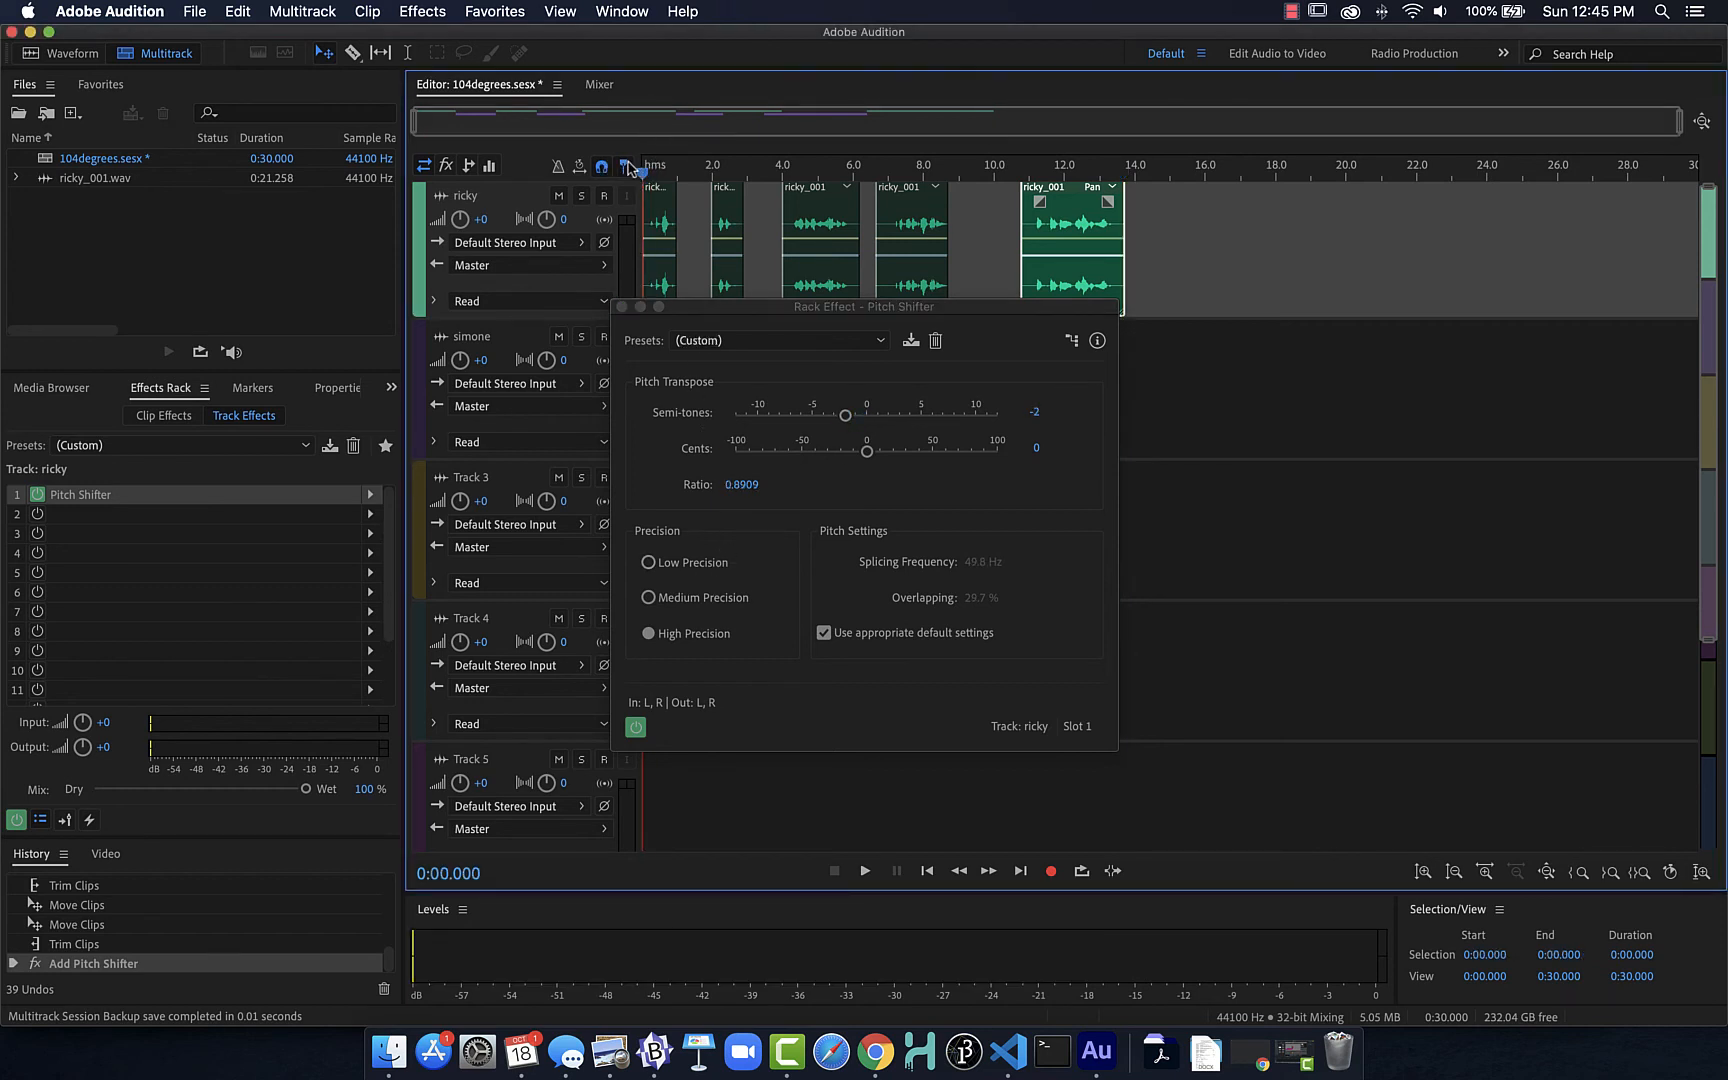
{"action": "key", "text": "space"}
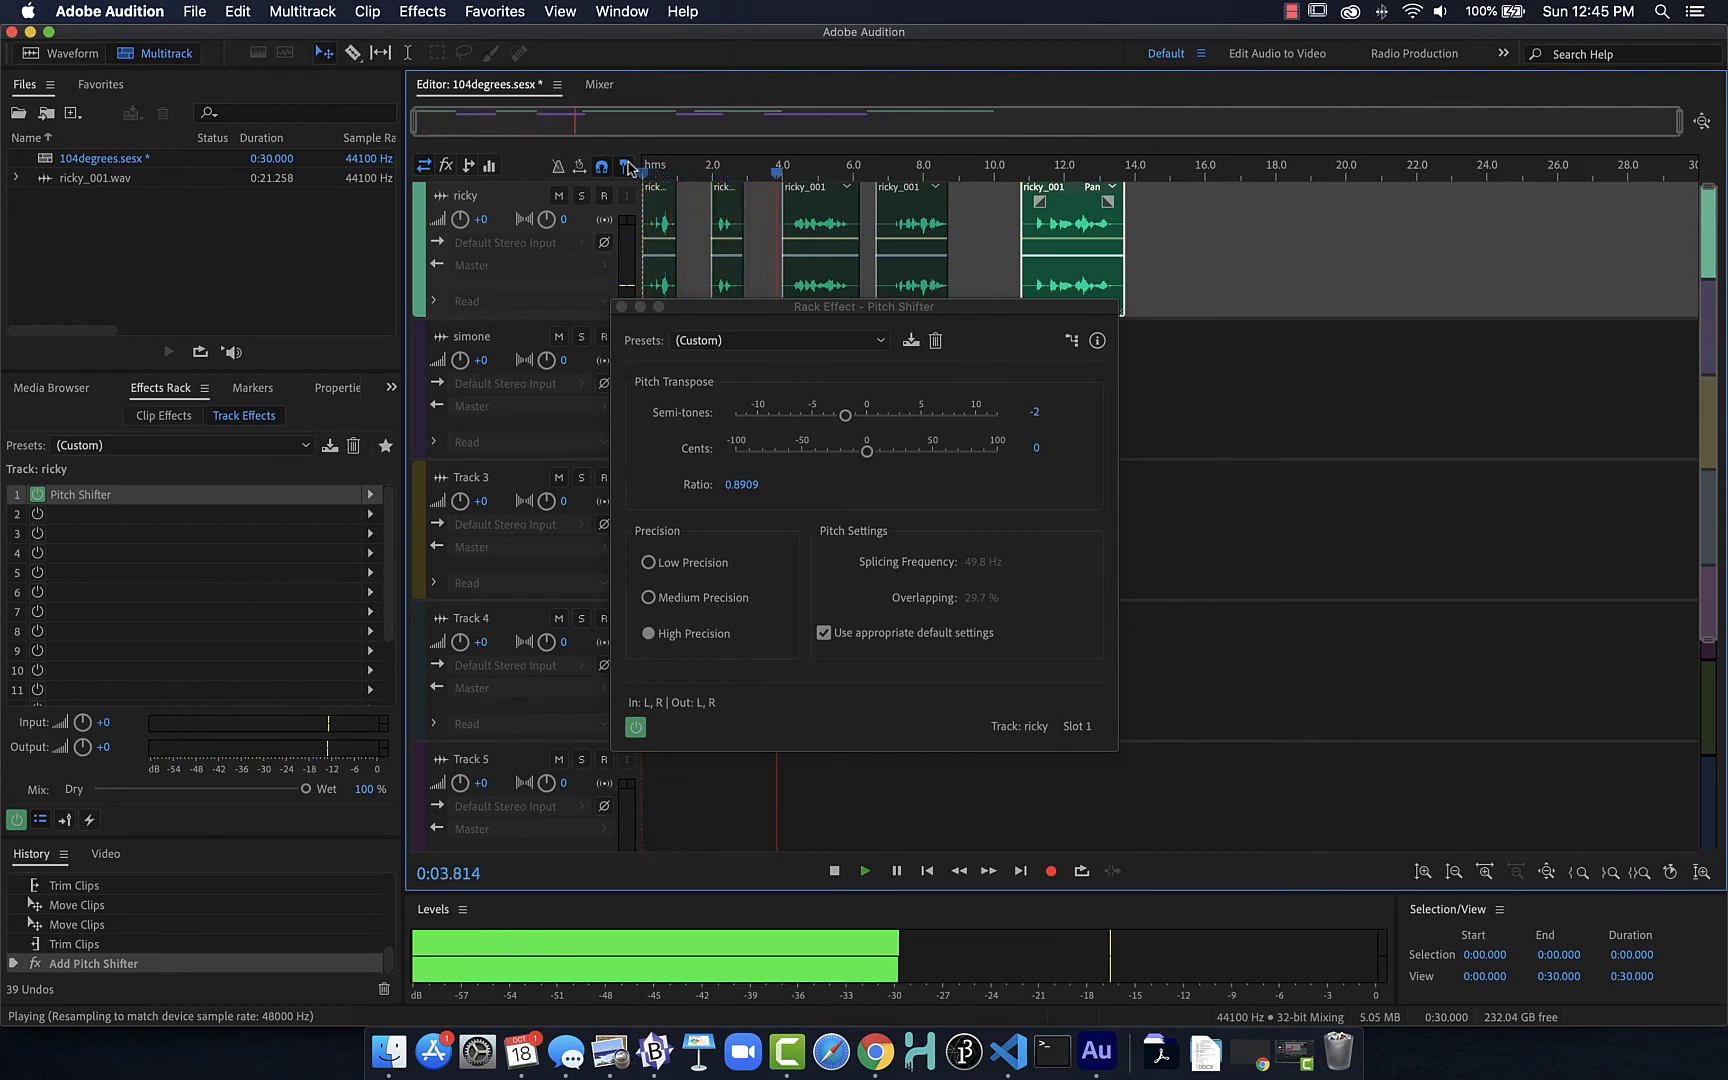
{"action": "key", "text": "space"}
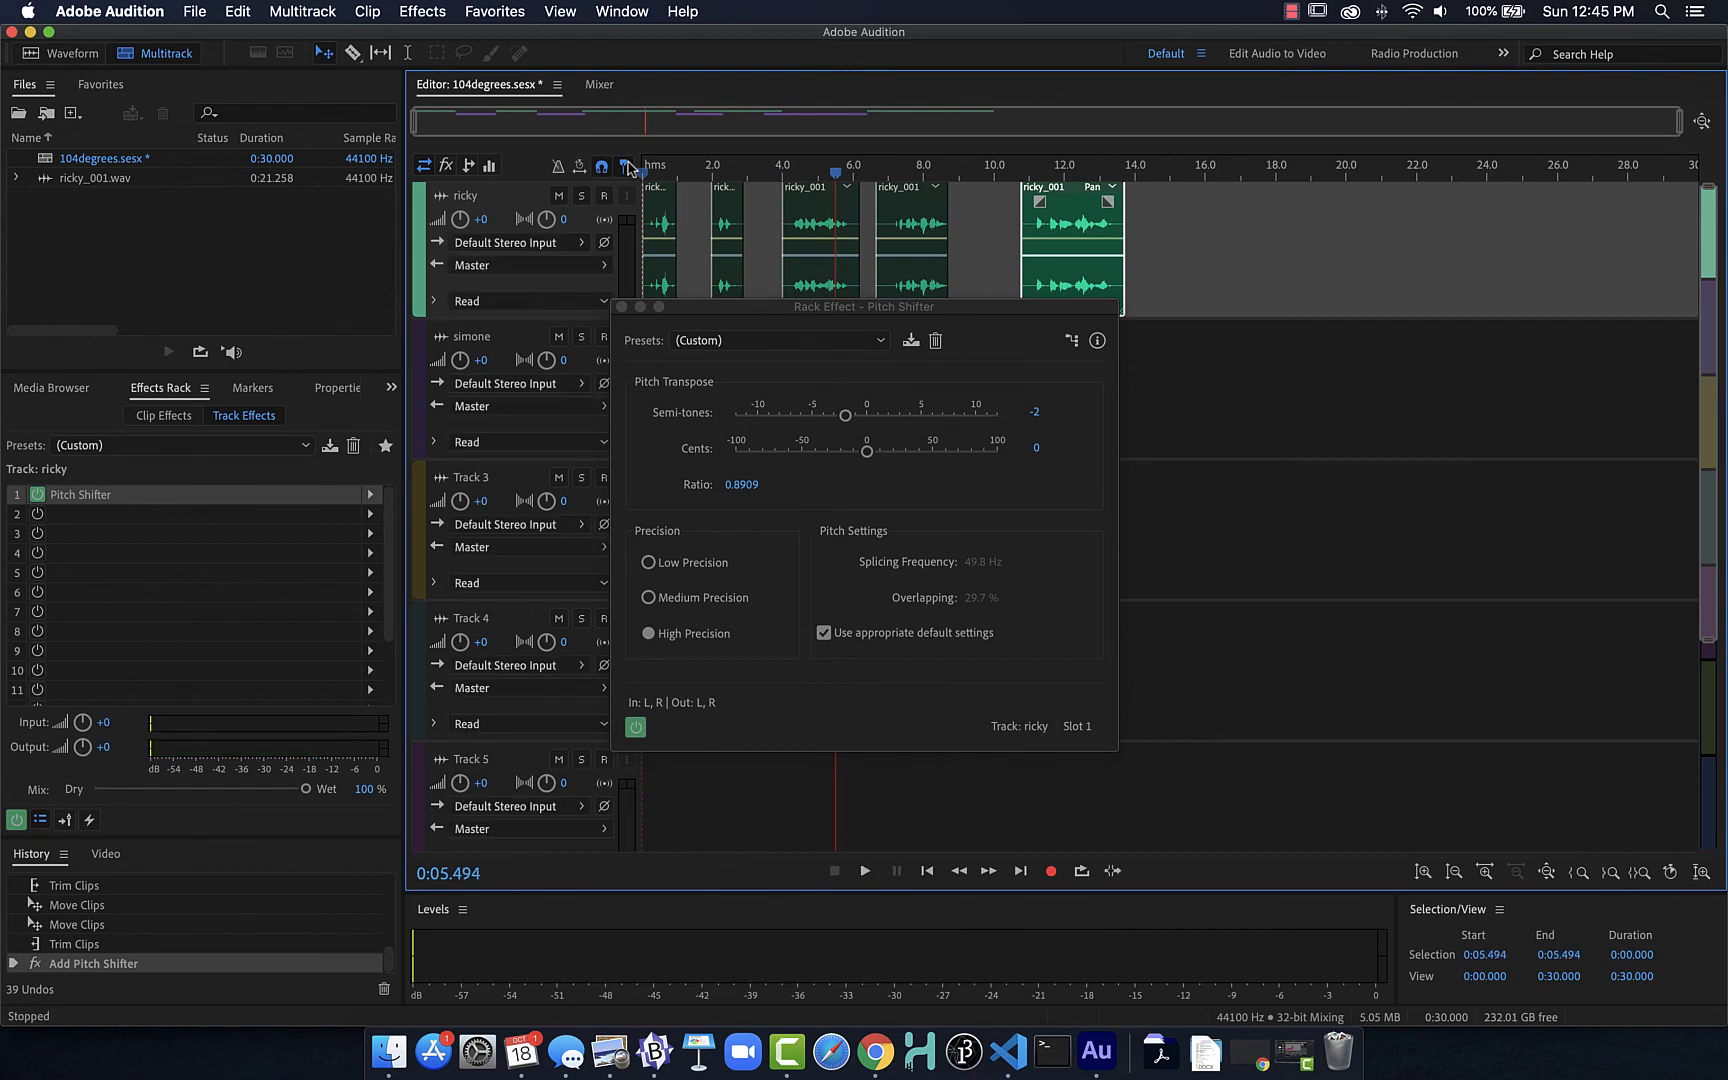
{"action": "left_click", "coordinate": [622, 307]}
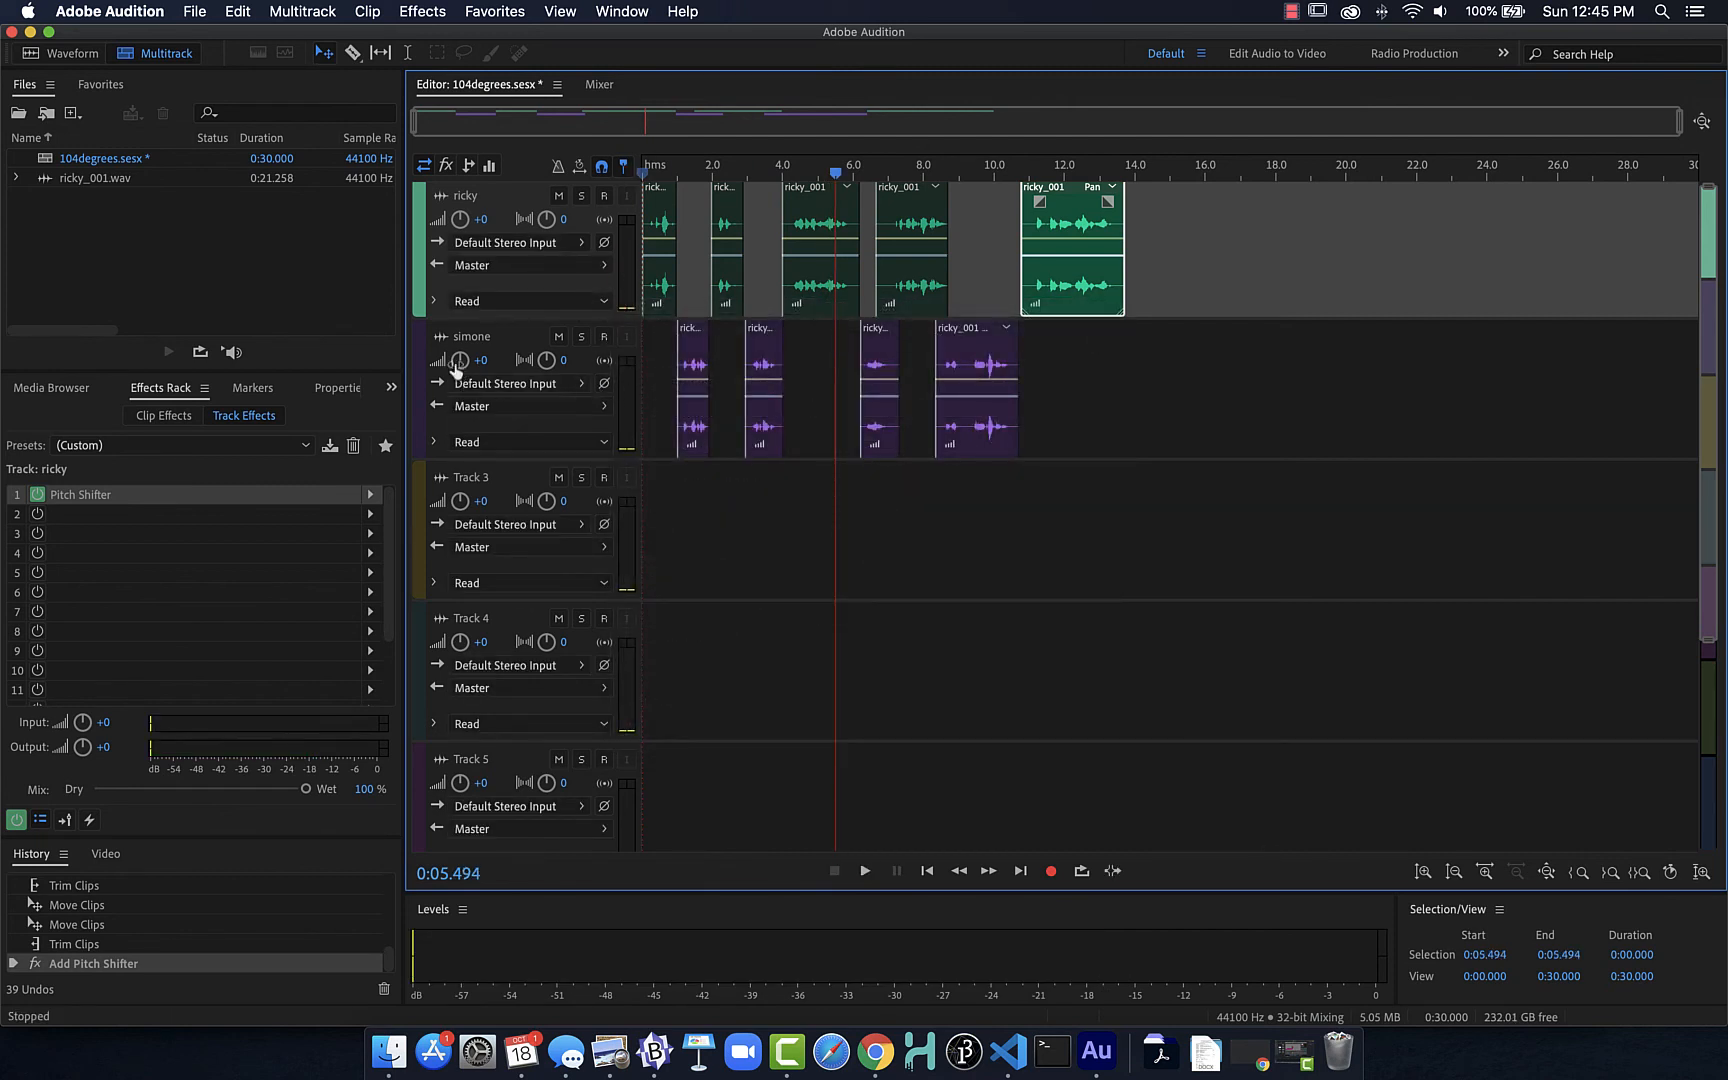
Add a Pitch Shifter as the first track effect on the second track.
{"action": "left_click", "coordinate": [420, 381]}
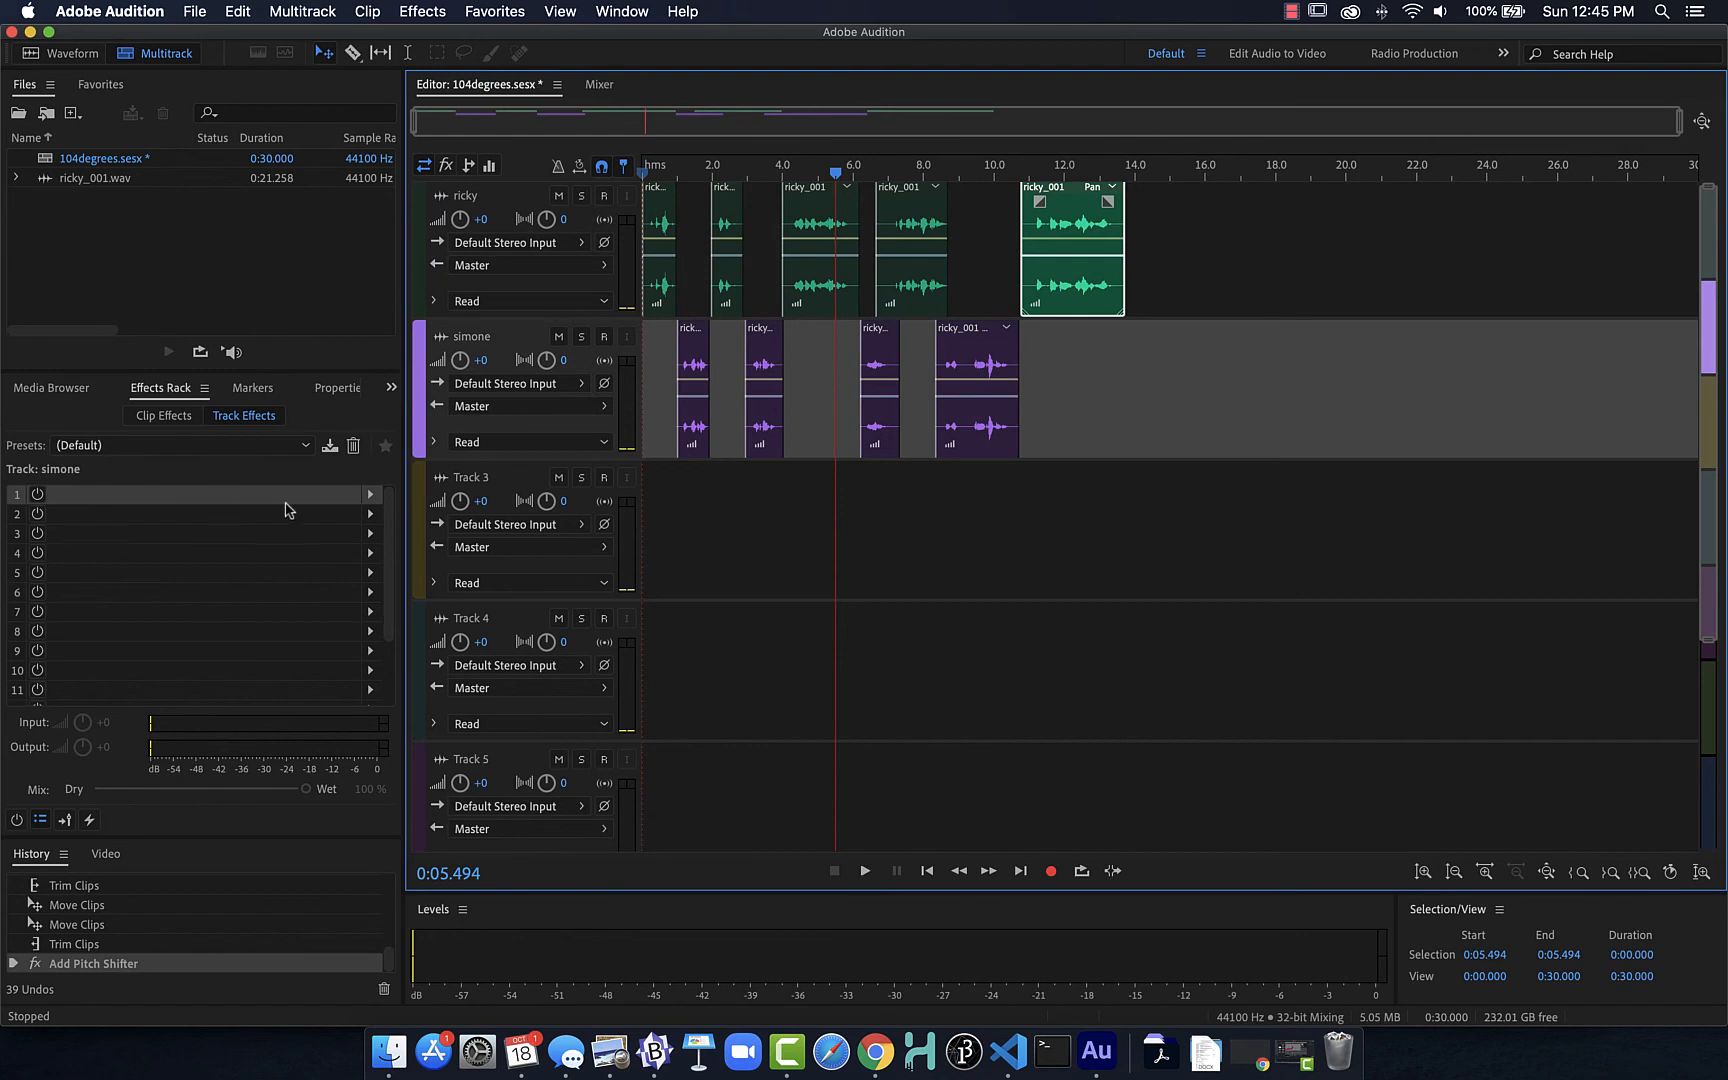
{"action": "left_click", "coordinate": [370, 494]}
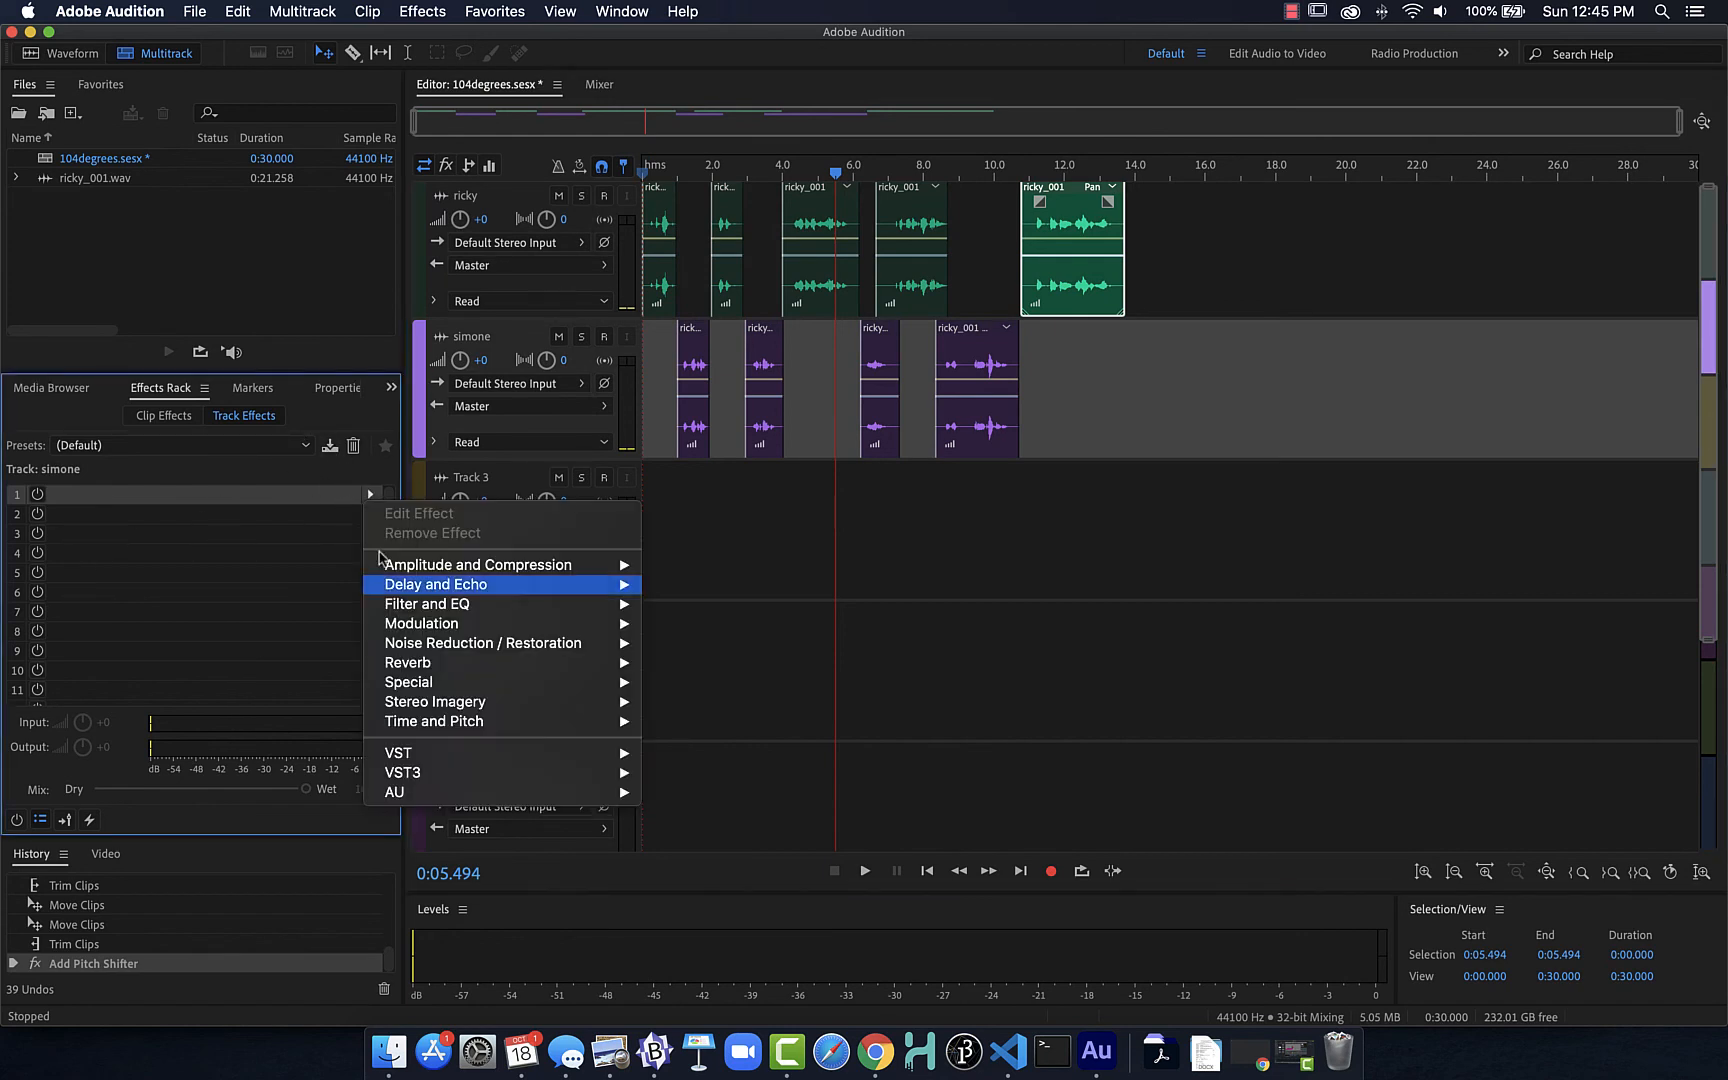
{"action": "mouse_move", "coordinate": [405, 728]}
{"action": "left_click", "coordinate": [675, 742]}
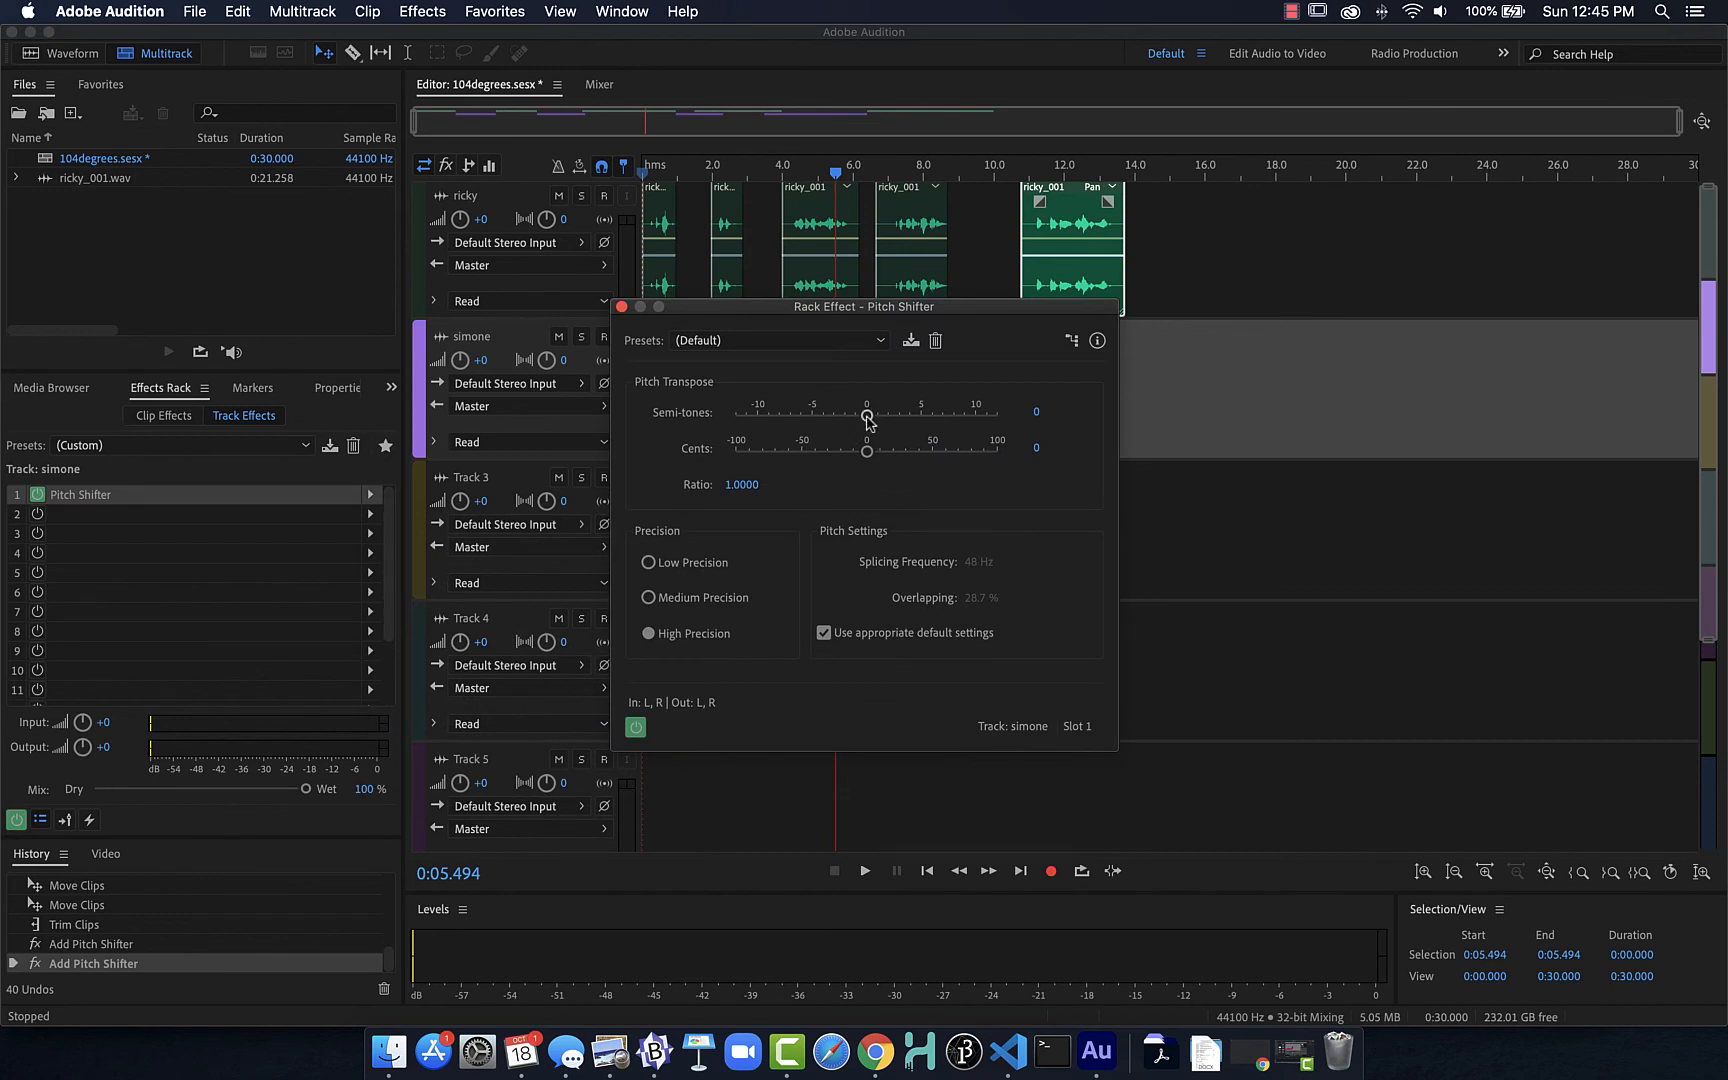
Set the second track's Pitch Shifter to 2 semitones, play the dialogue from the start, and save the session.
{"action": "left_click_drag", "start_coordinate": [867, 415], "coordinate": [887, 415]}
{"action": "left_click_drag", "start_coordinate": [668, 168], "coordinate": [614, 168]}
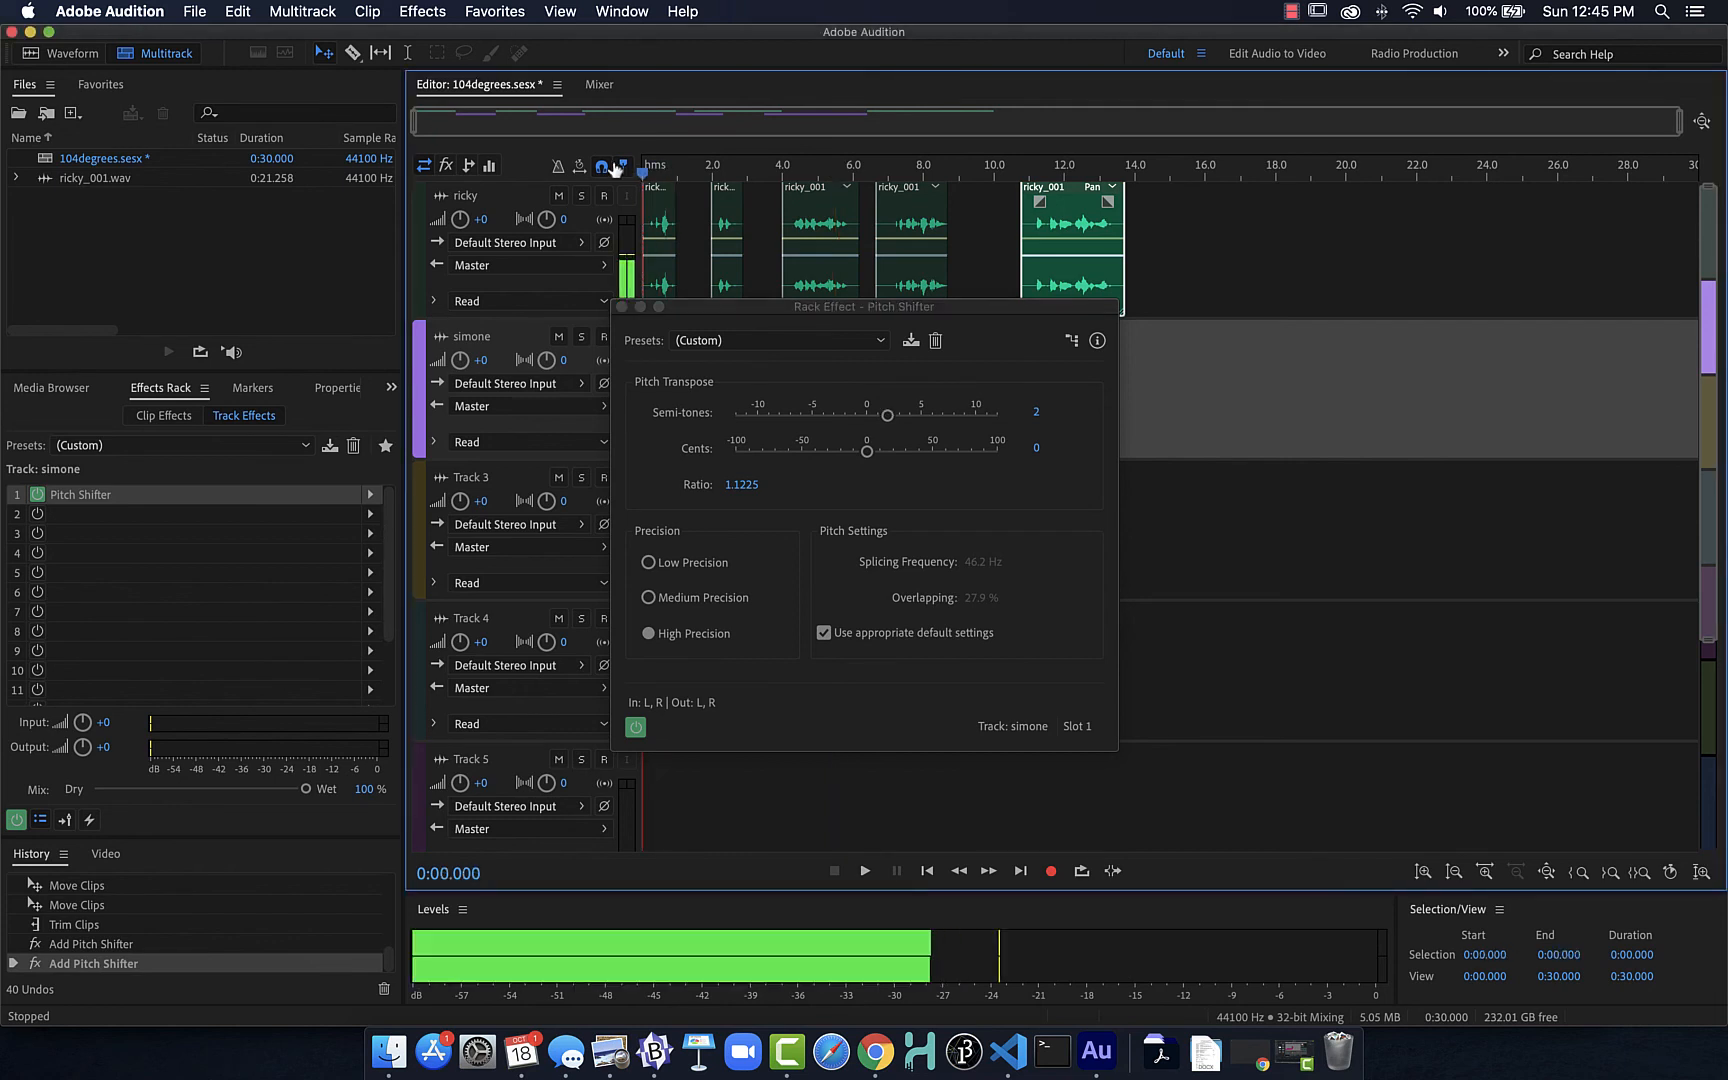
{"action": "key", "text": "space"}
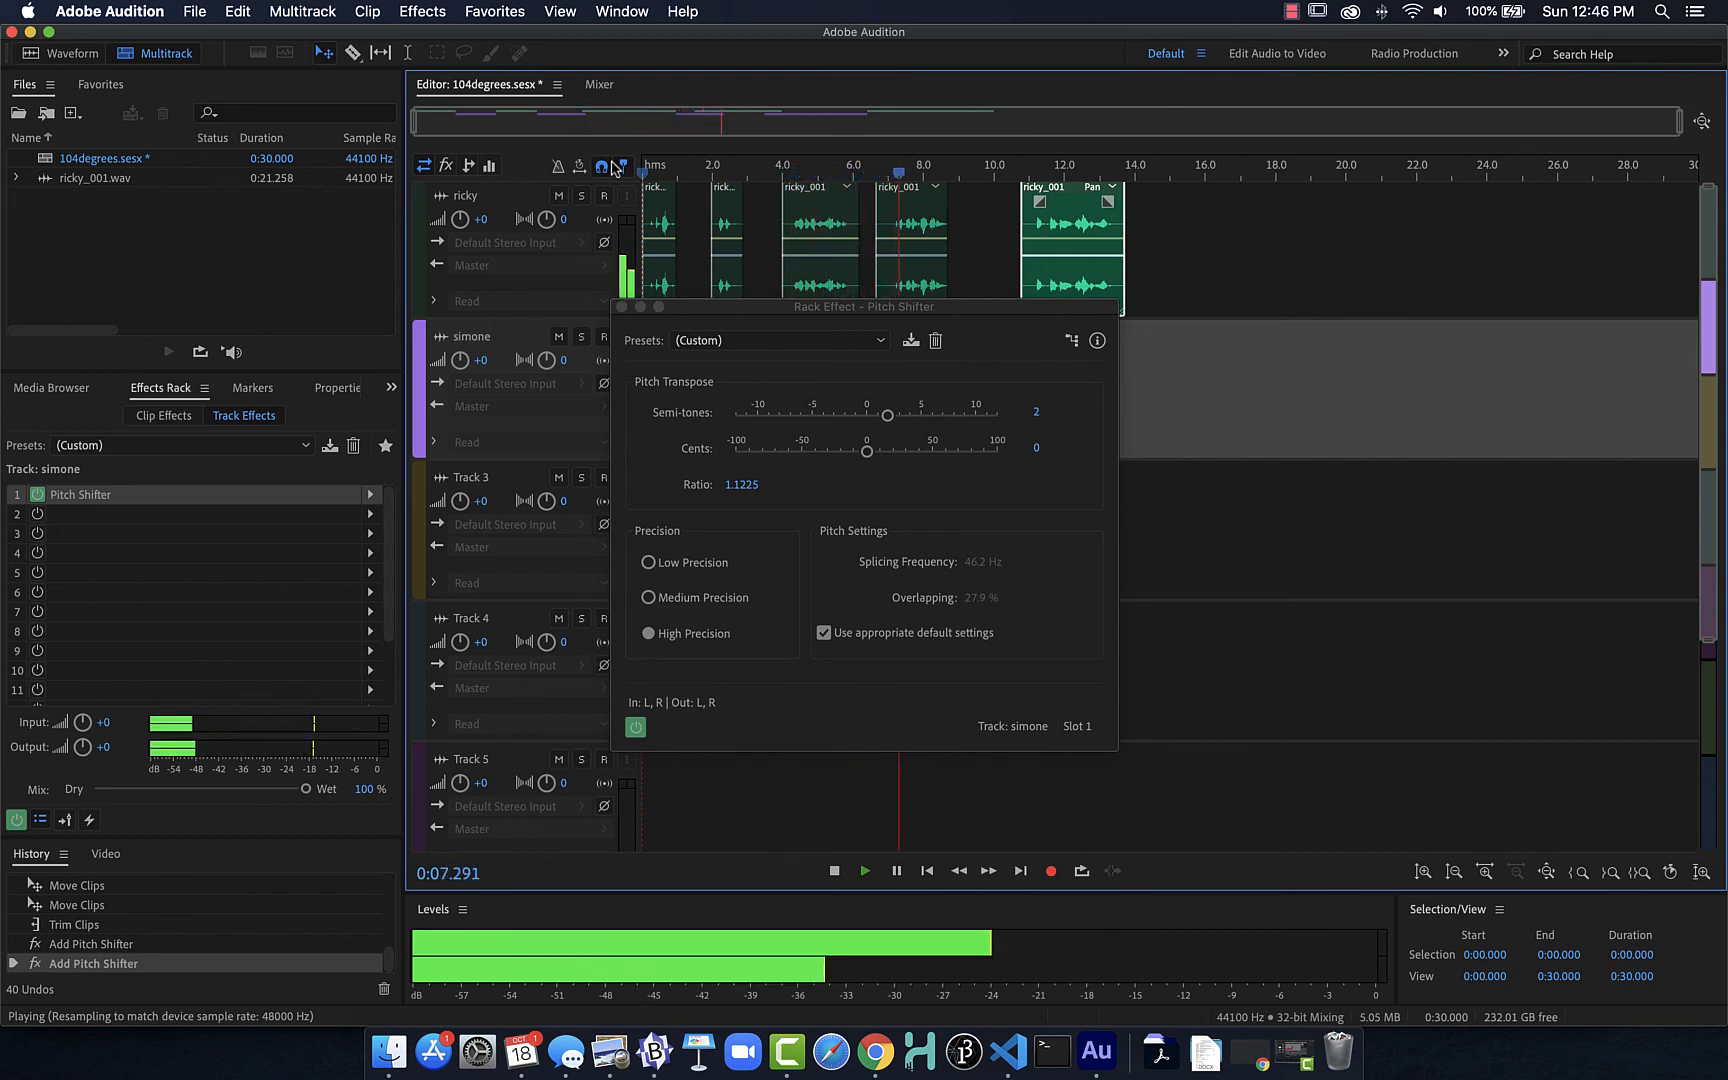
{"action": "key", "text": "space"}
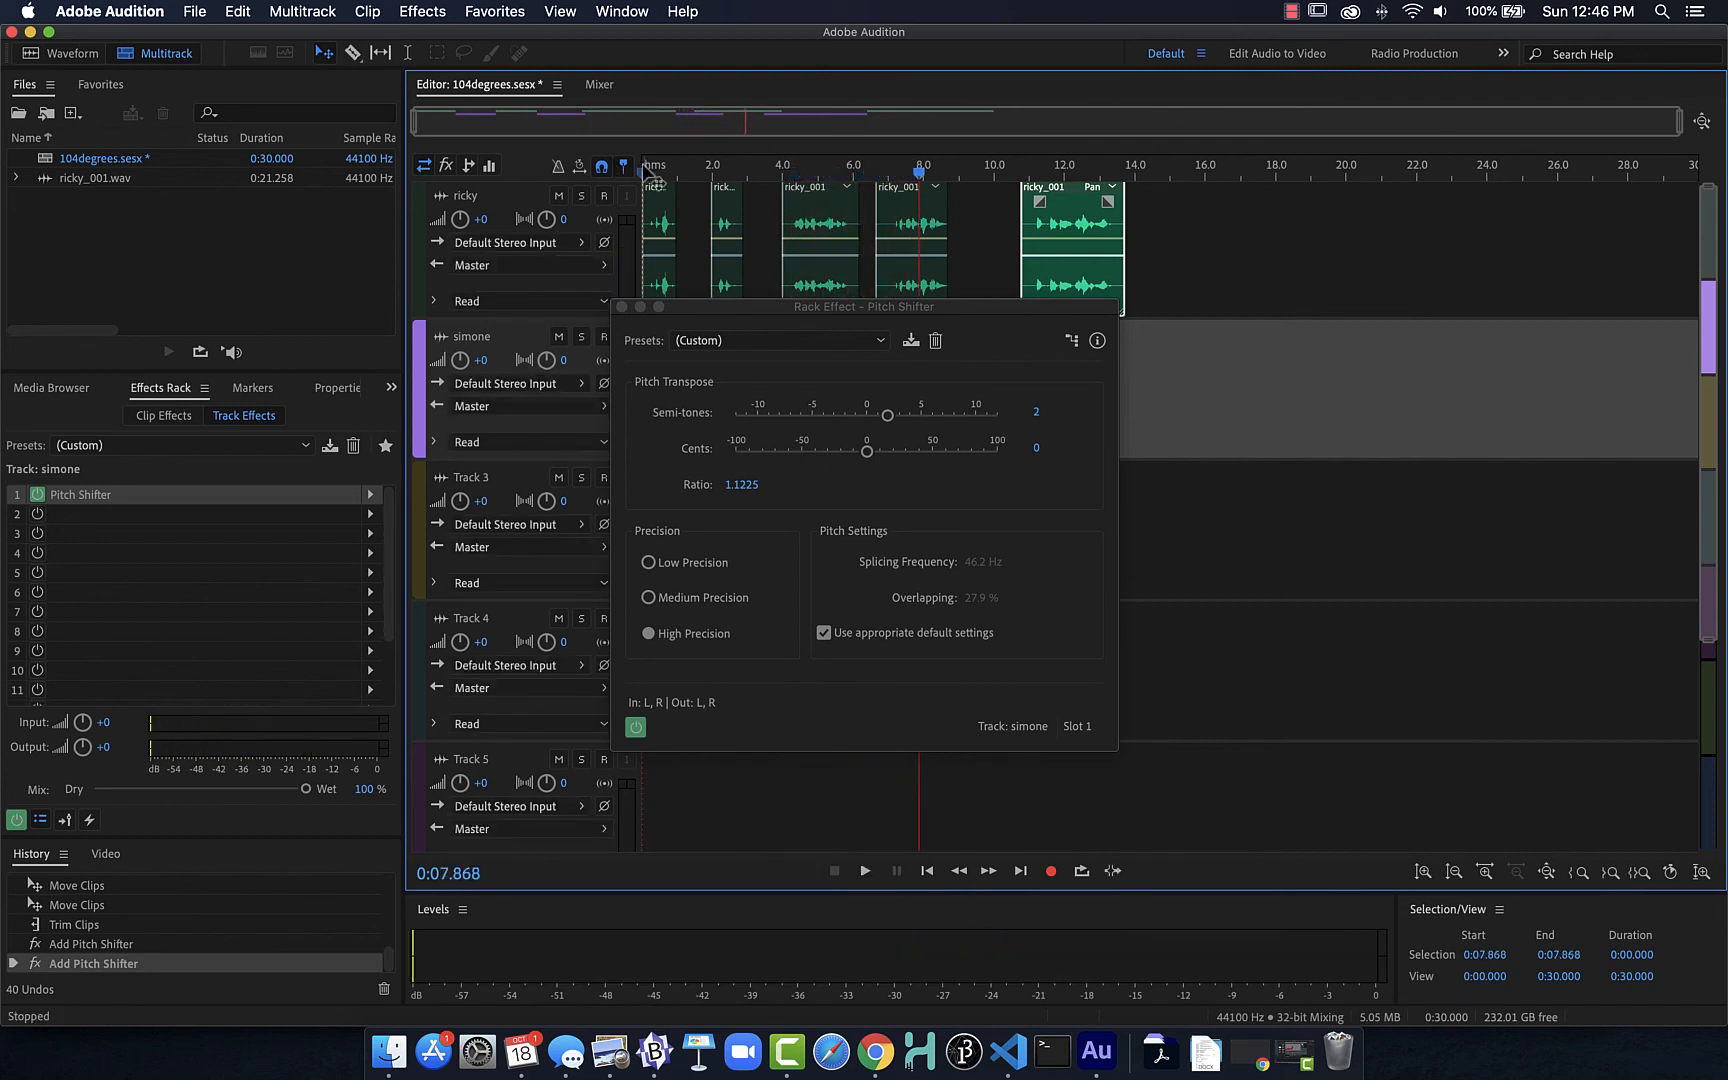
{"action": "left_click", "coordinate": [621, 307]}
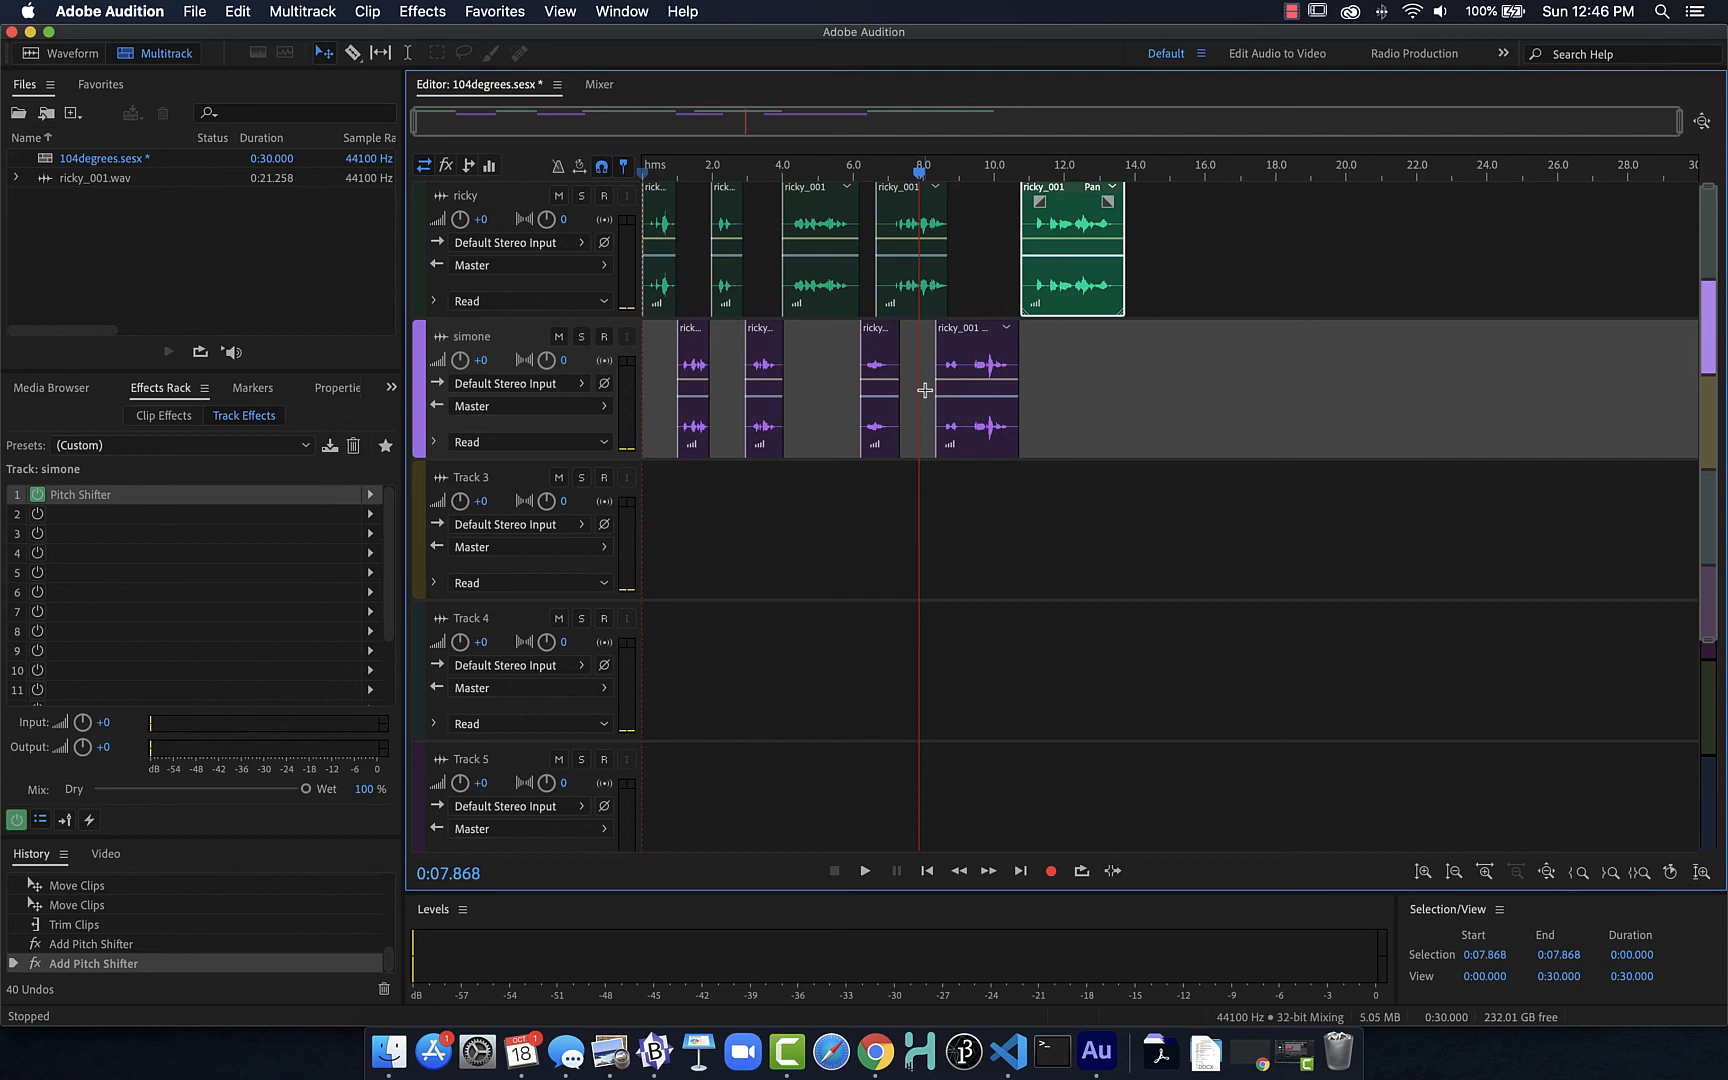
{"action": "key", "text": "super+s"}
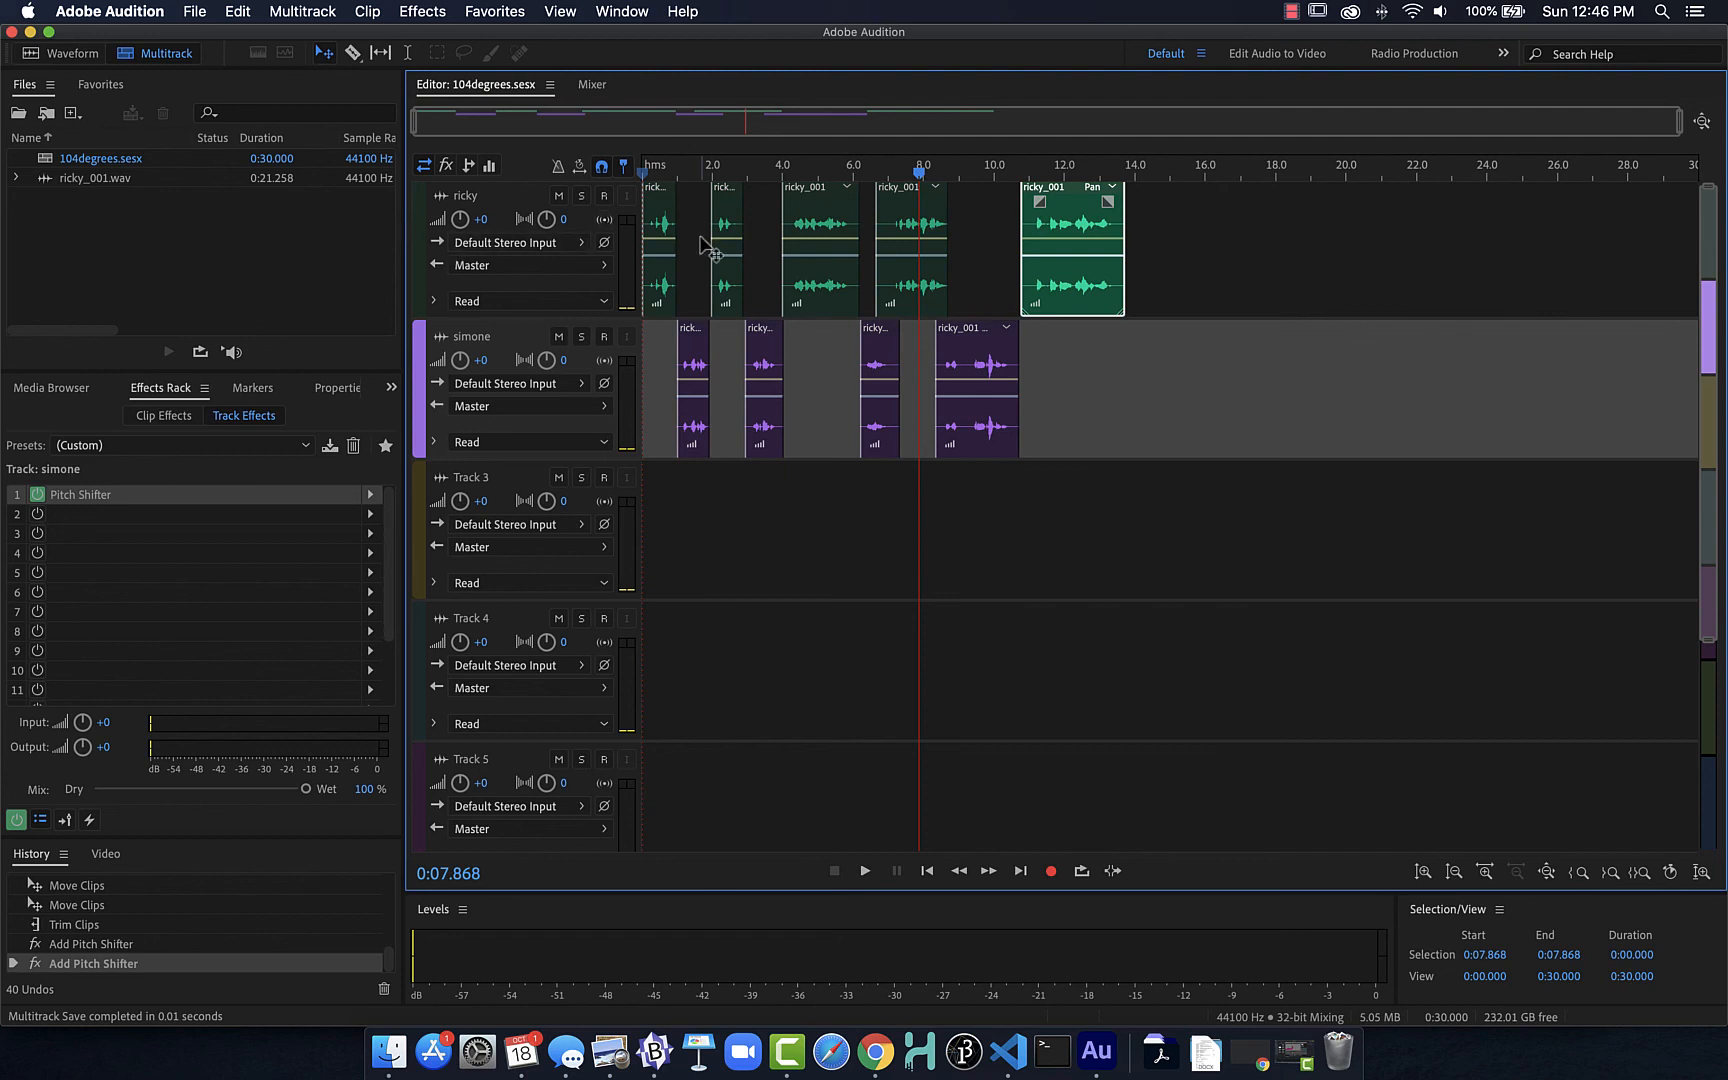
Solo the first track and start a multitrack mixdown export of the entire session.
{"action": "left_click", "coordinate": [581, 197]}
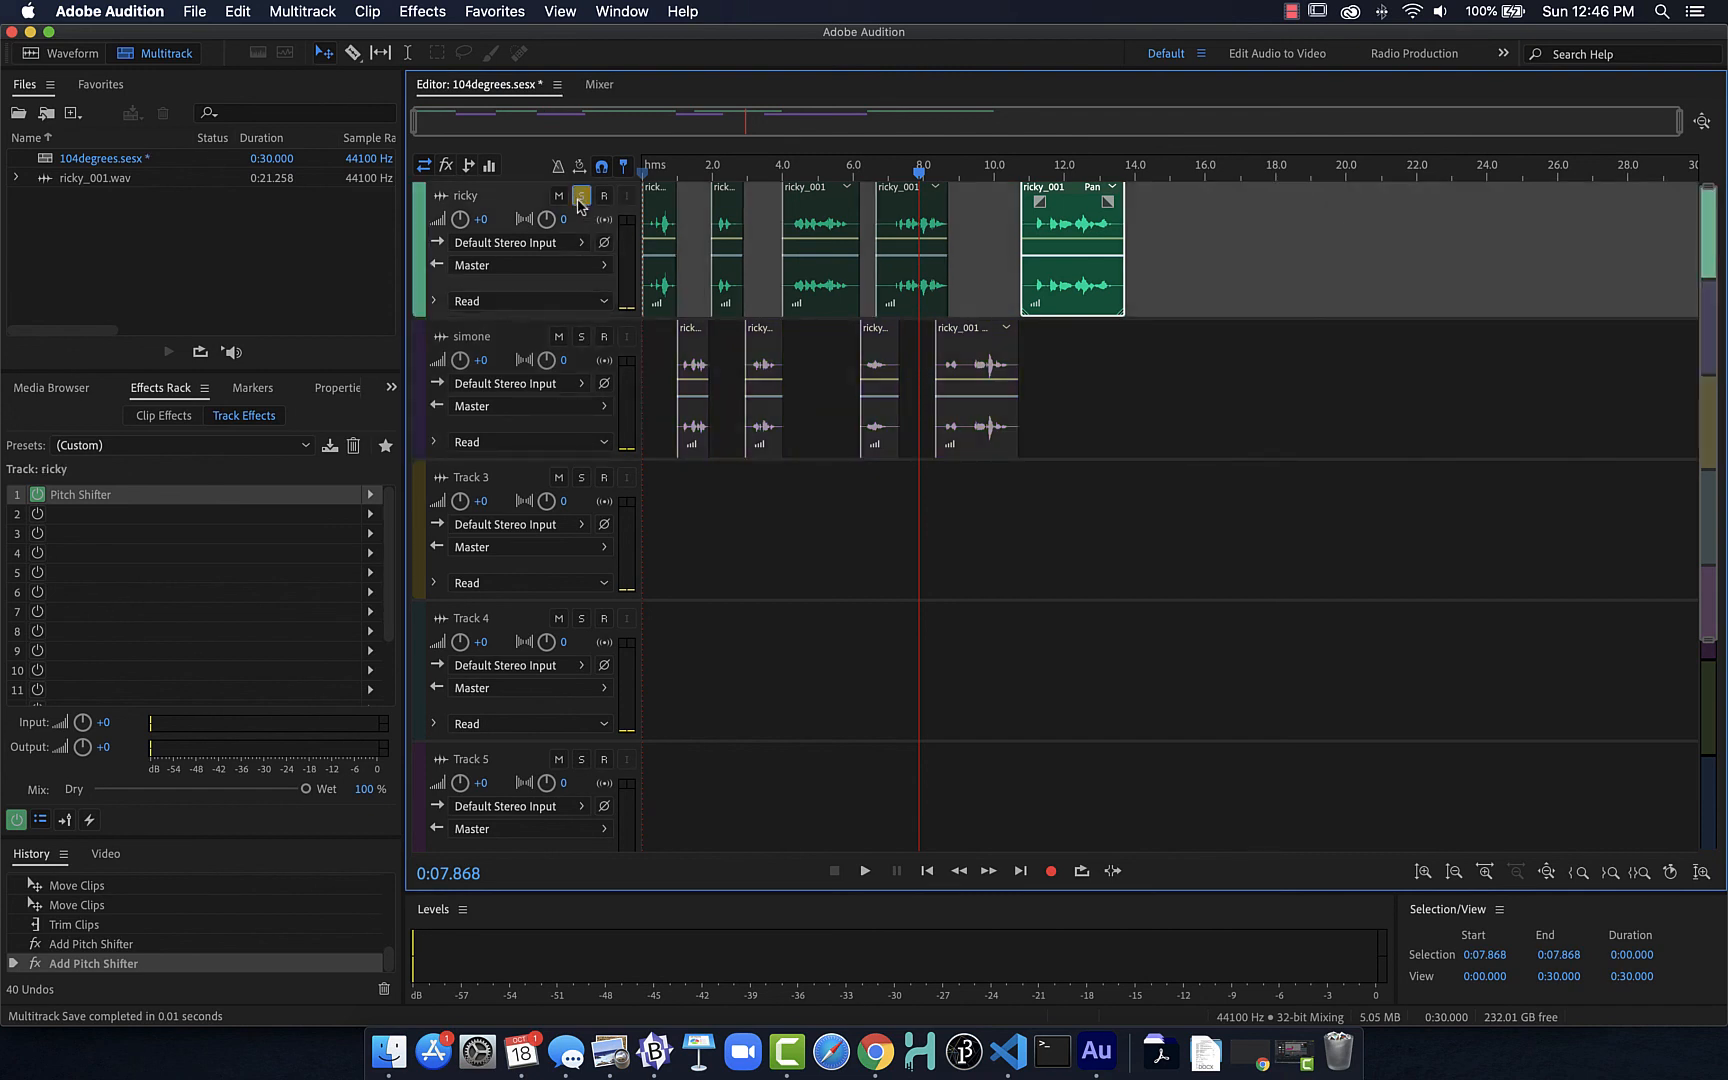
{"action": "left_click", "coordinate": [197, 11]}
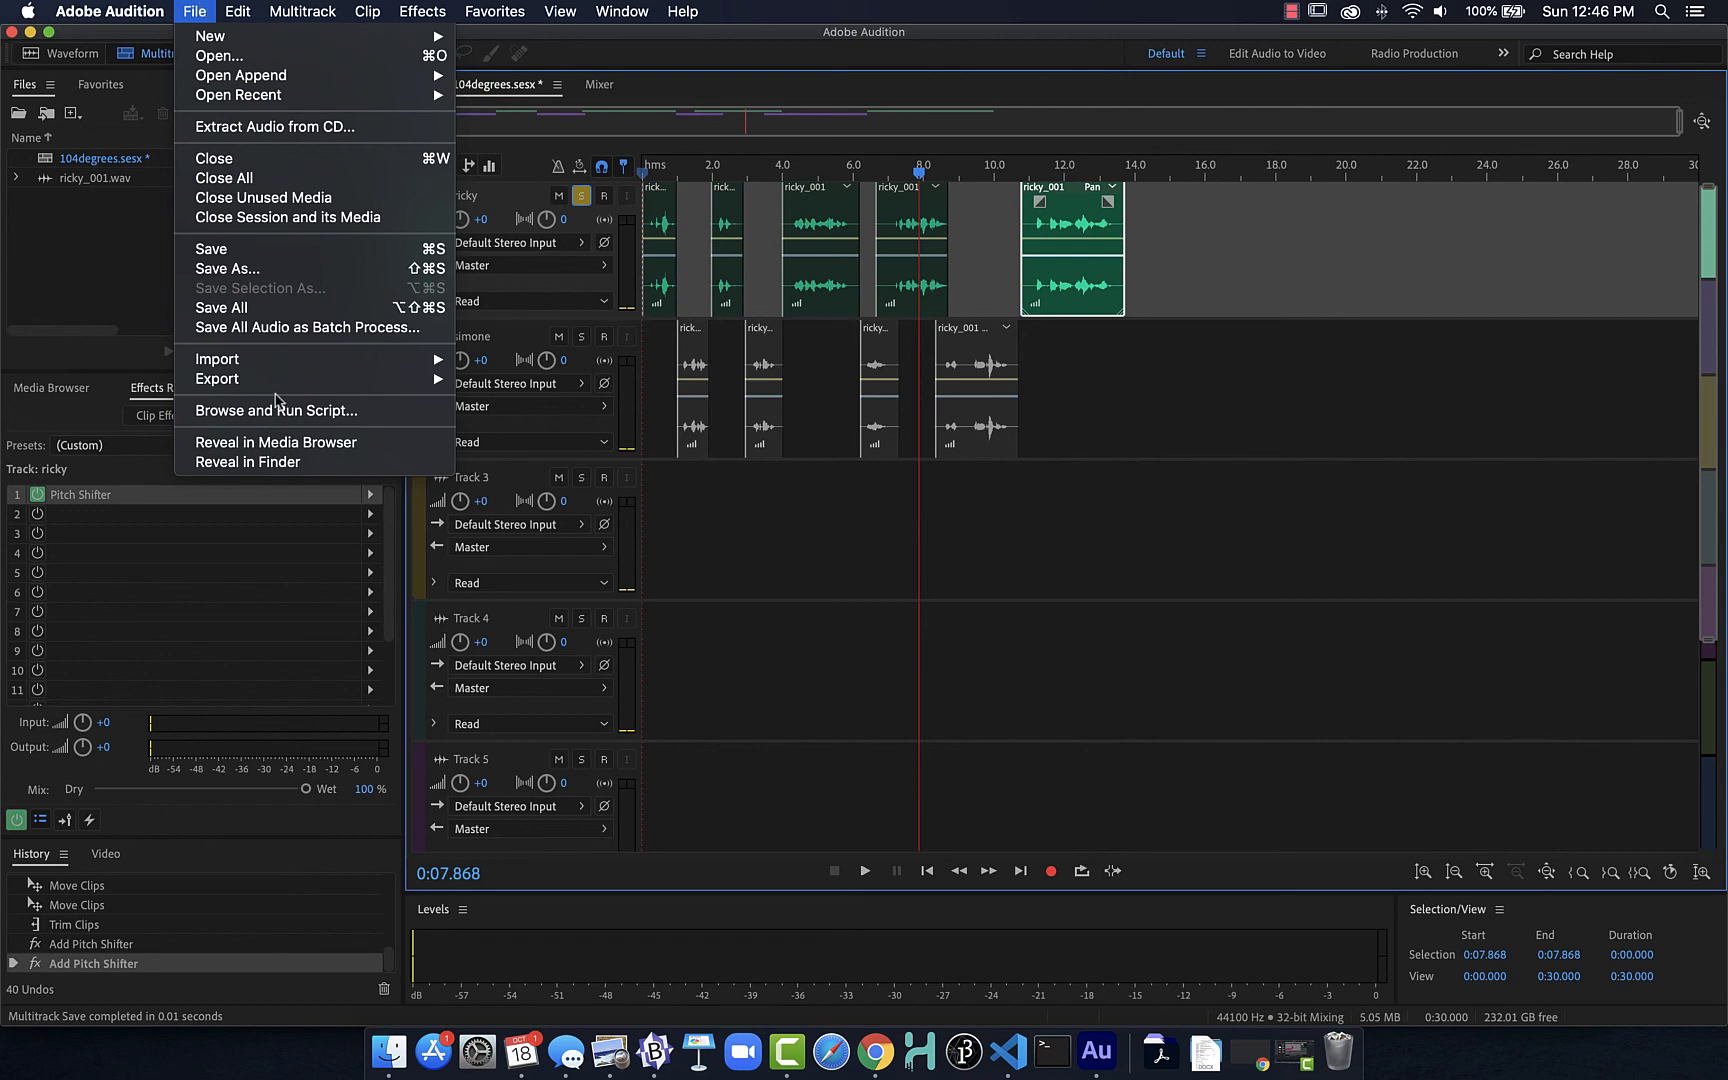
{"action": "mouse_move", "coordinate": [285, 385]}
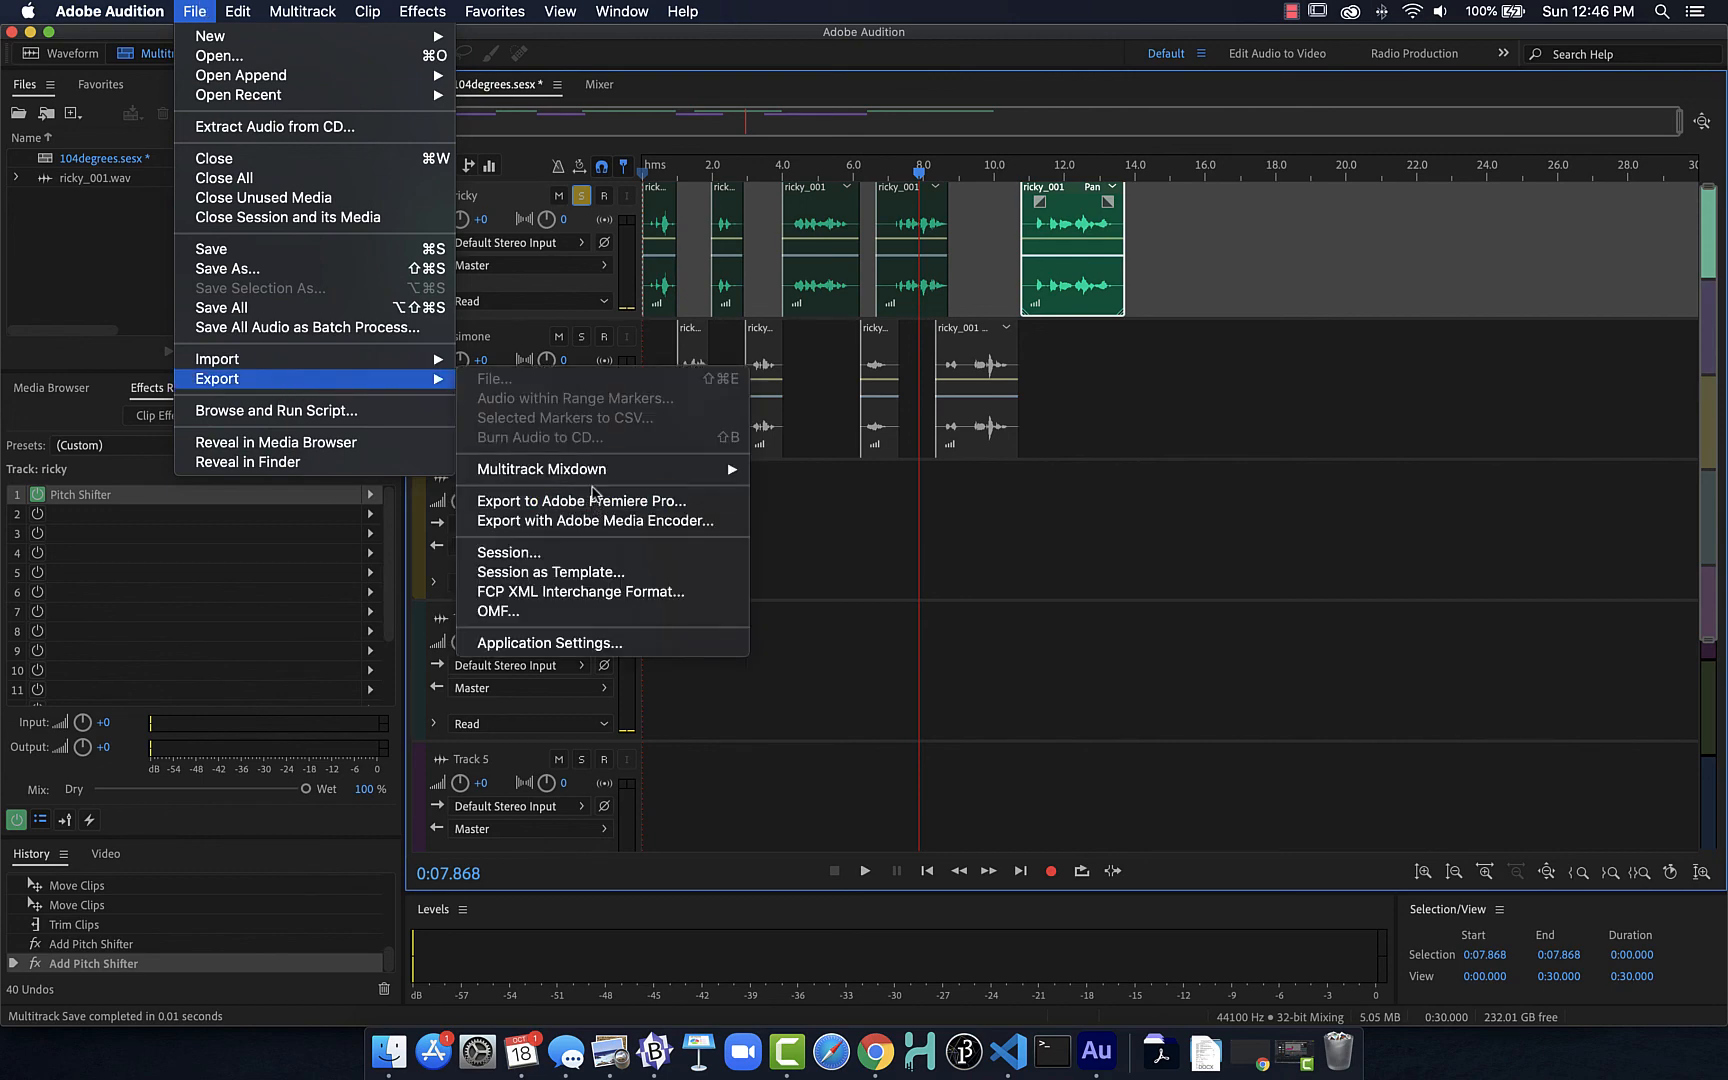
{"action": "mouse_move", "coordinate": [598, 472]}
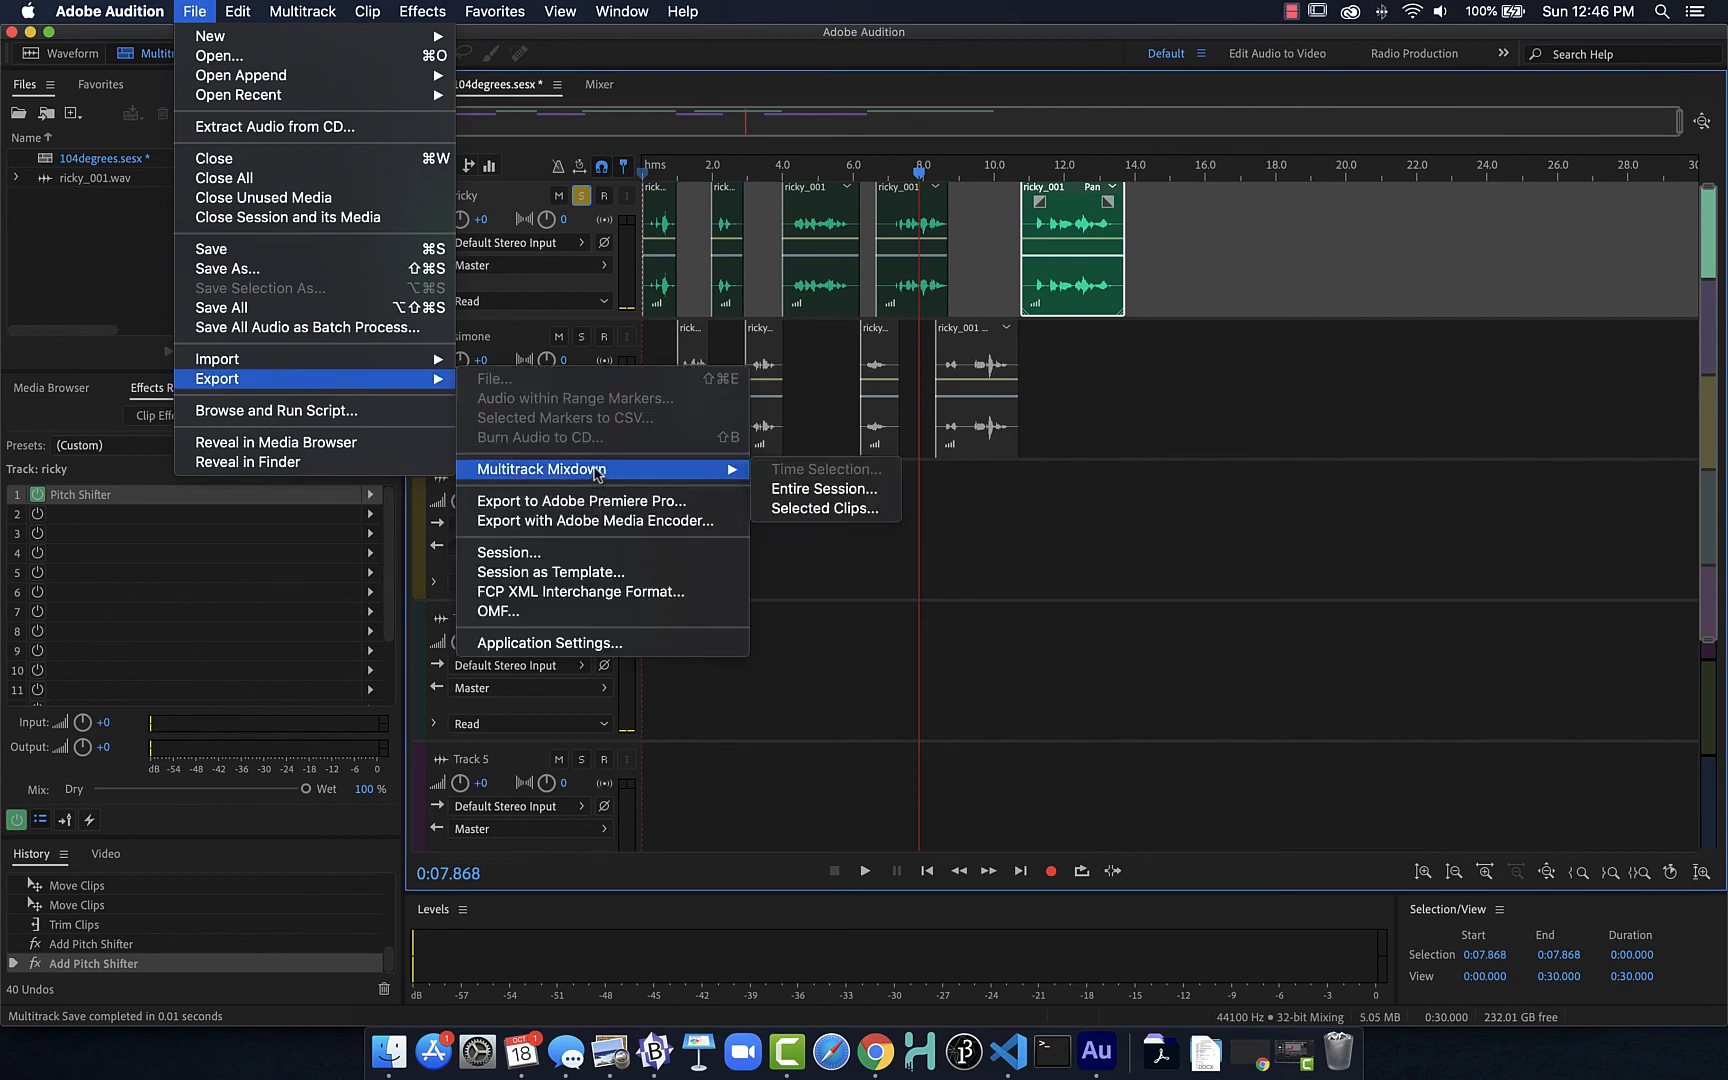
{"action": "left_click", "coordinate": [794, 494]}
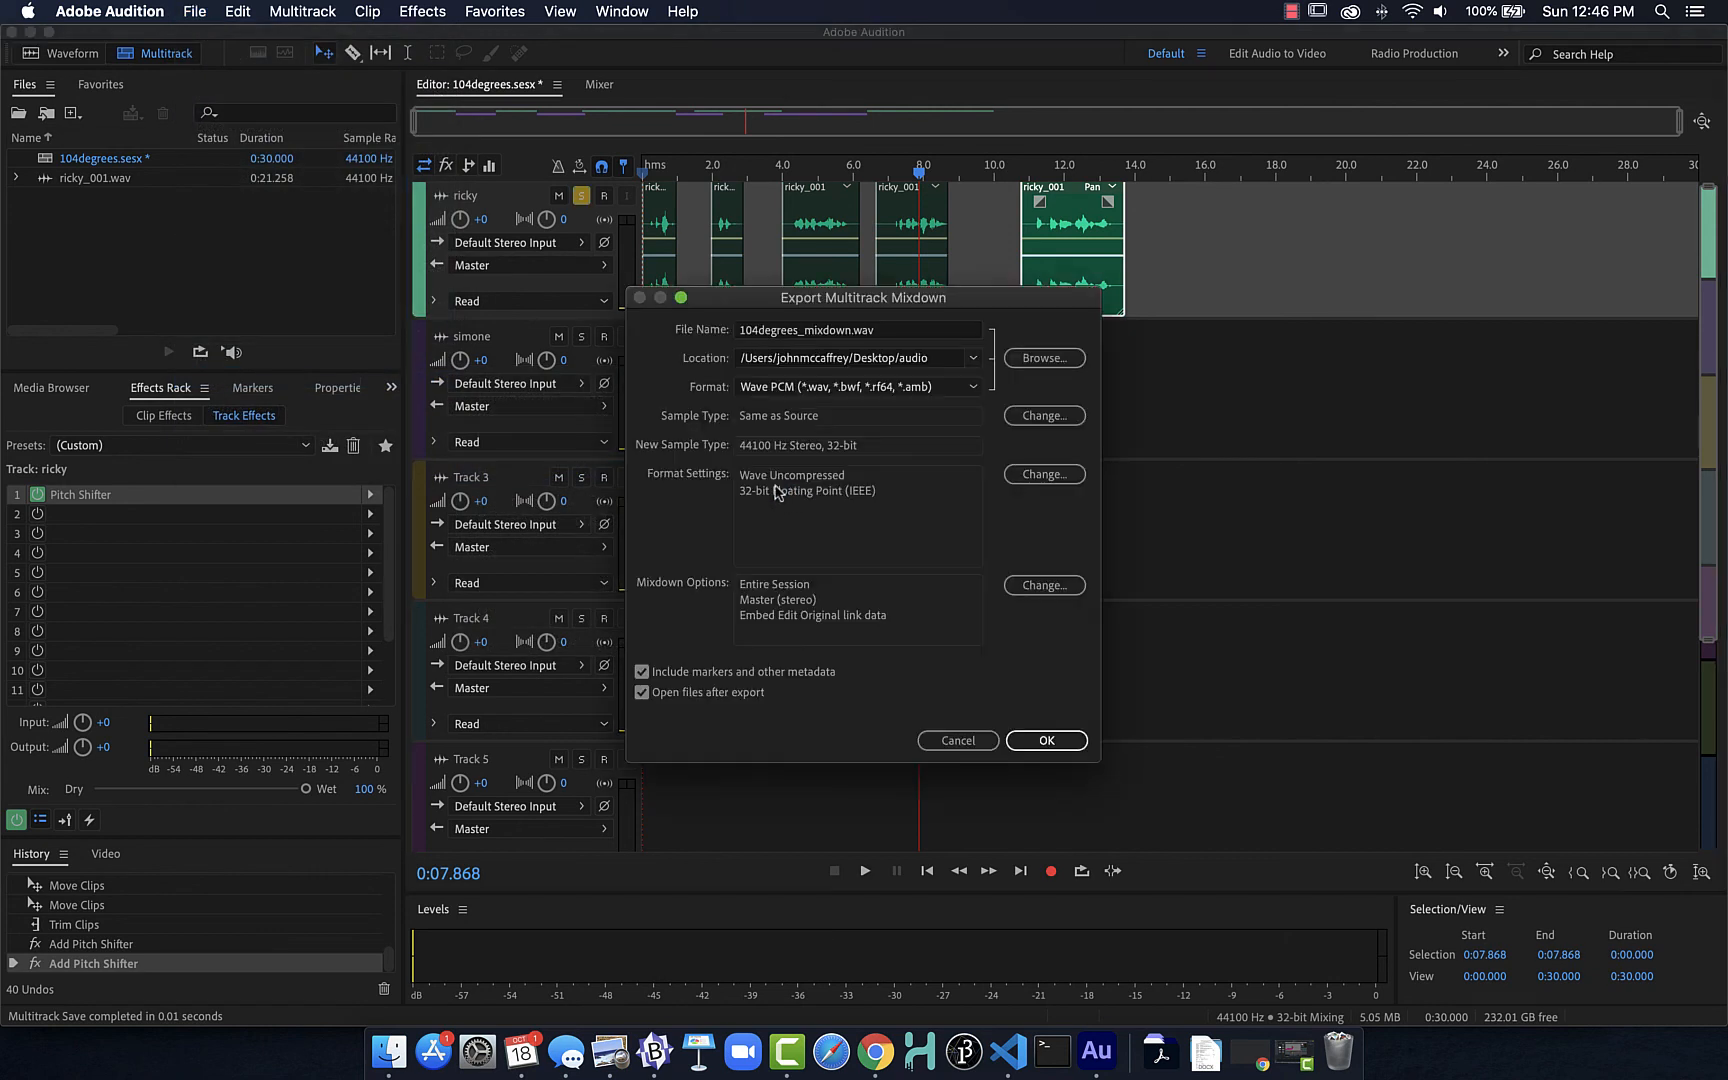
Export the first track's mixdown as 104degrees_ricky.wav to the Desktop/audio folder in Wave PCM format, overwriting the existing file.
{"action": "left_click", "coordinate": [771, 331]}
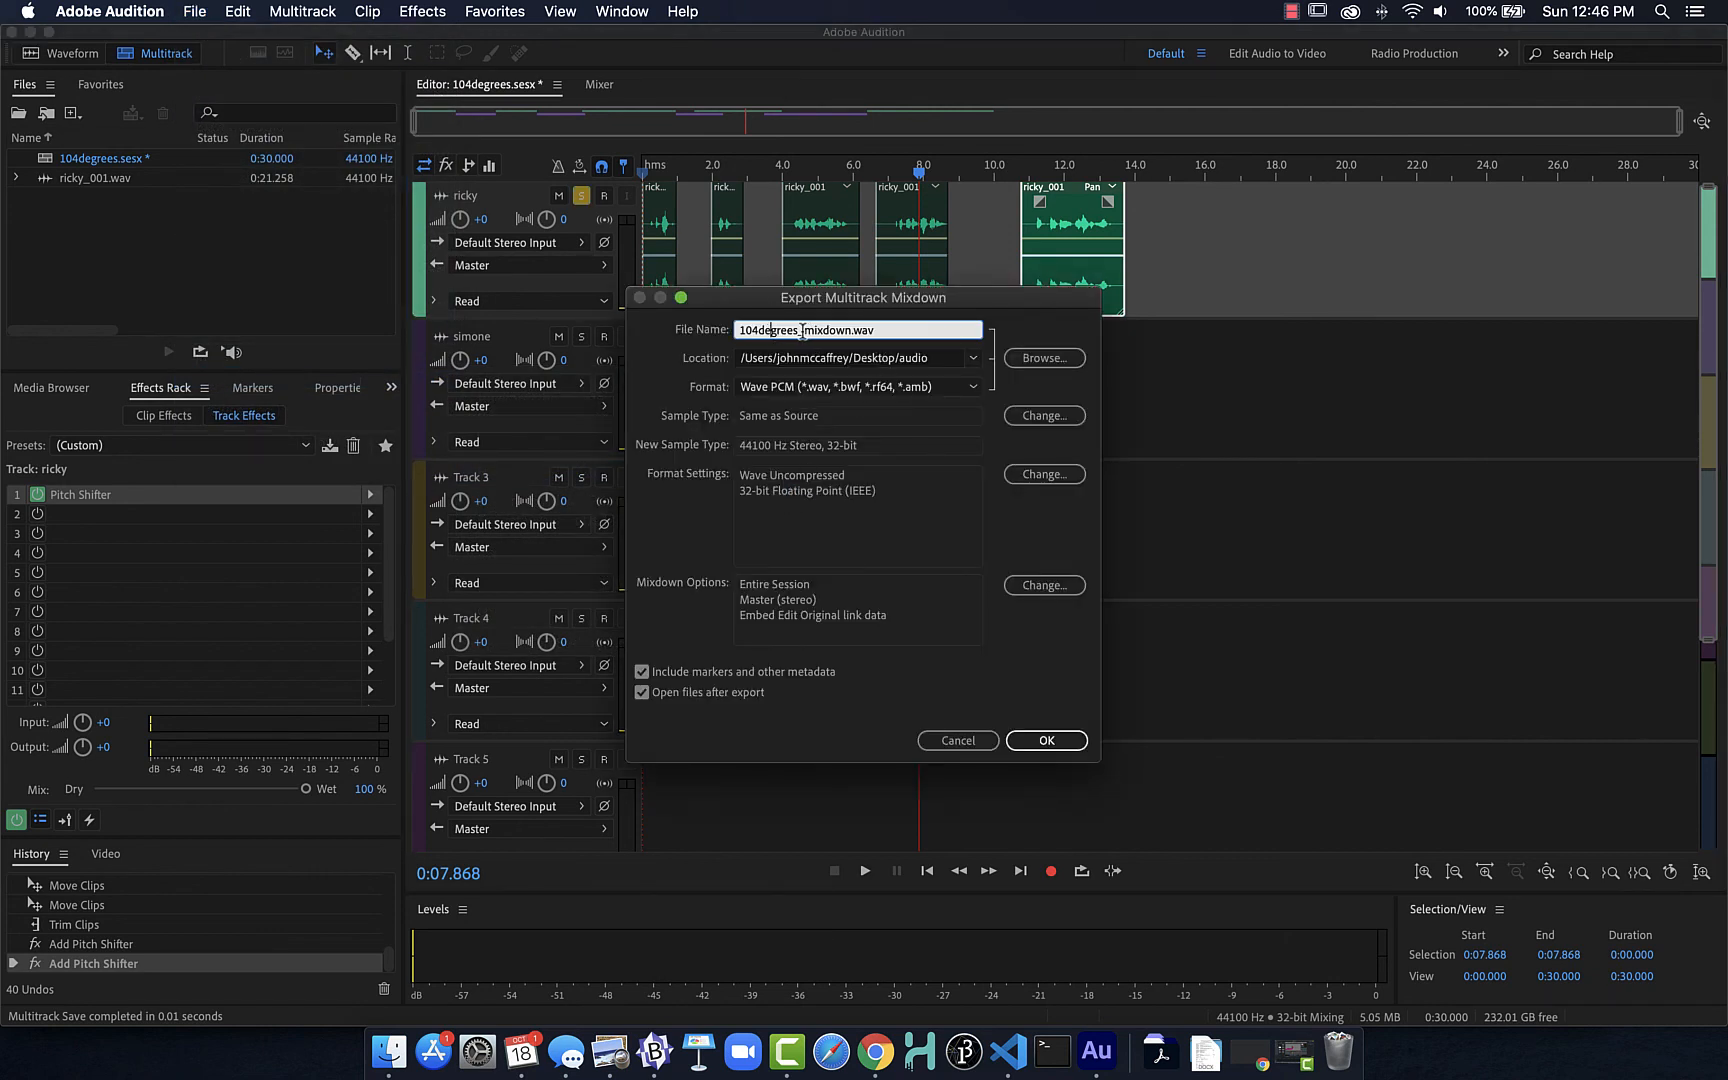
{"action": "left_click_drag", "start_coordinate": [805, 330], "coordinate": [852, 330]}
{"action": "type", "text": "rich"}
{"action": "scroll", "coordinate": [937, 364], "scroll_direction": "down", "scroll_amount": 1}
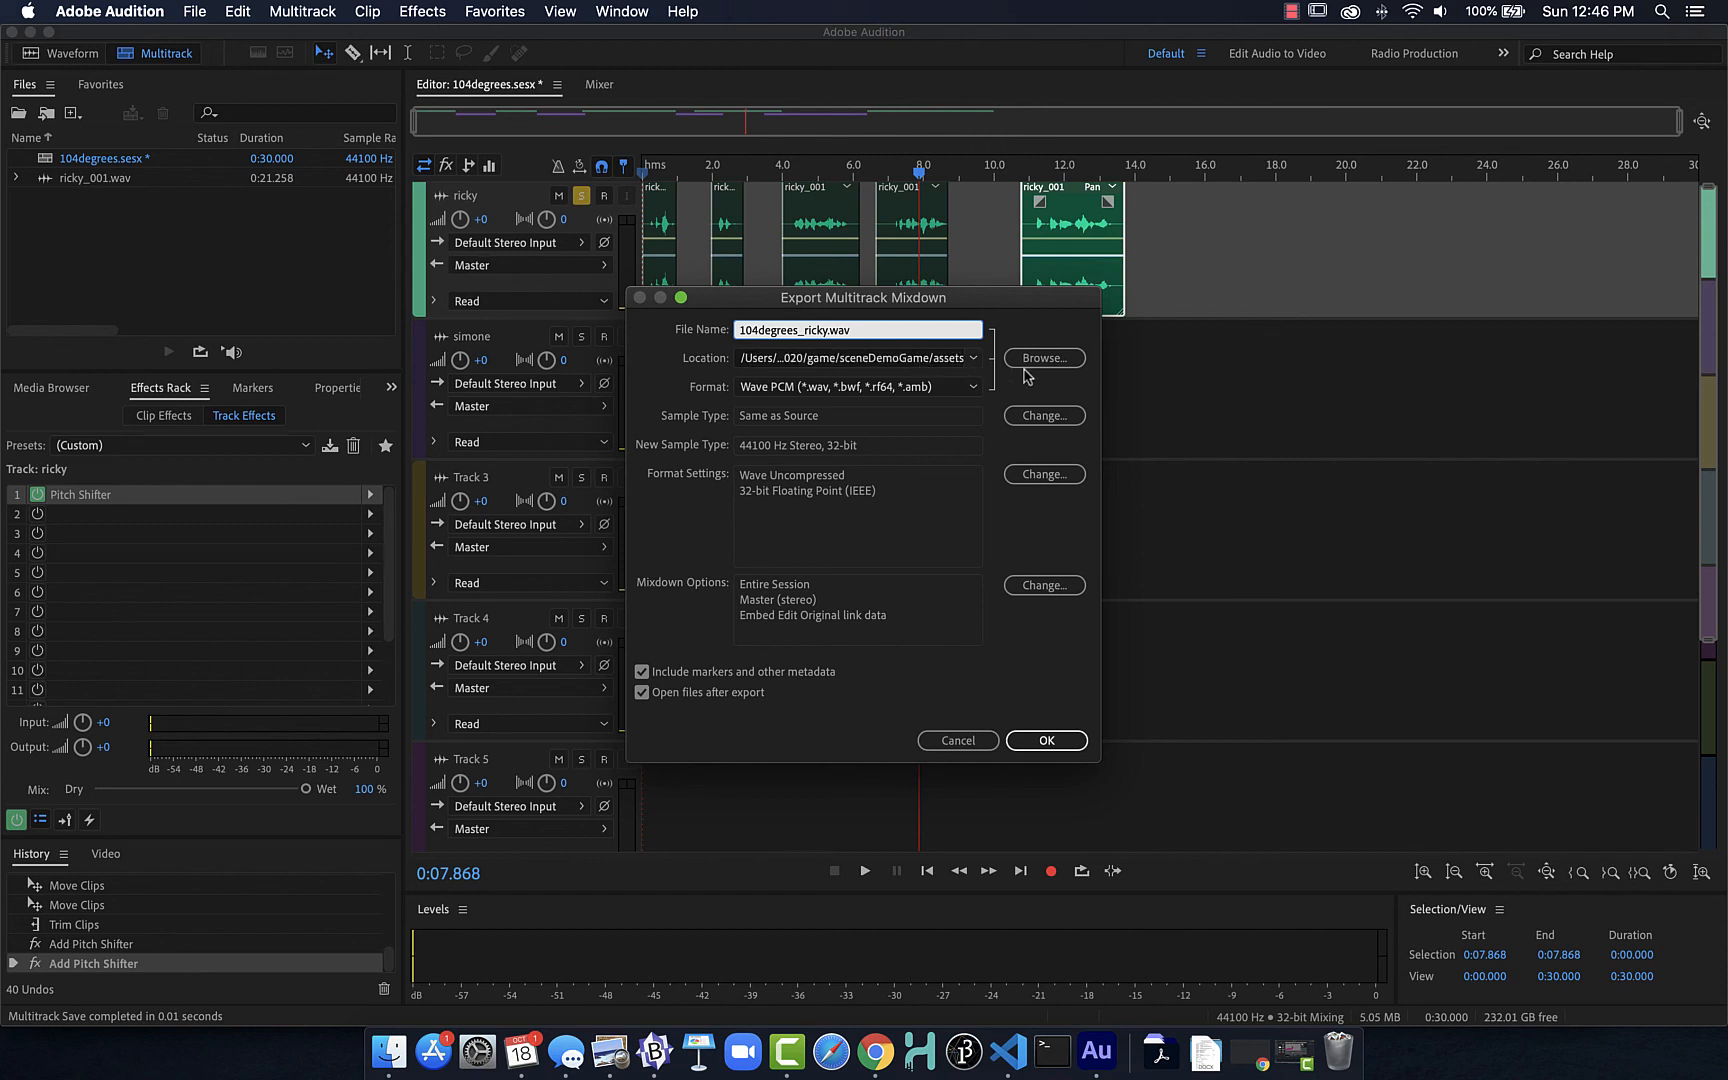
{"action": "left_click", "coordinate": [972, 358]}
{"action": "left_click", "coordinate": [968, 380]}
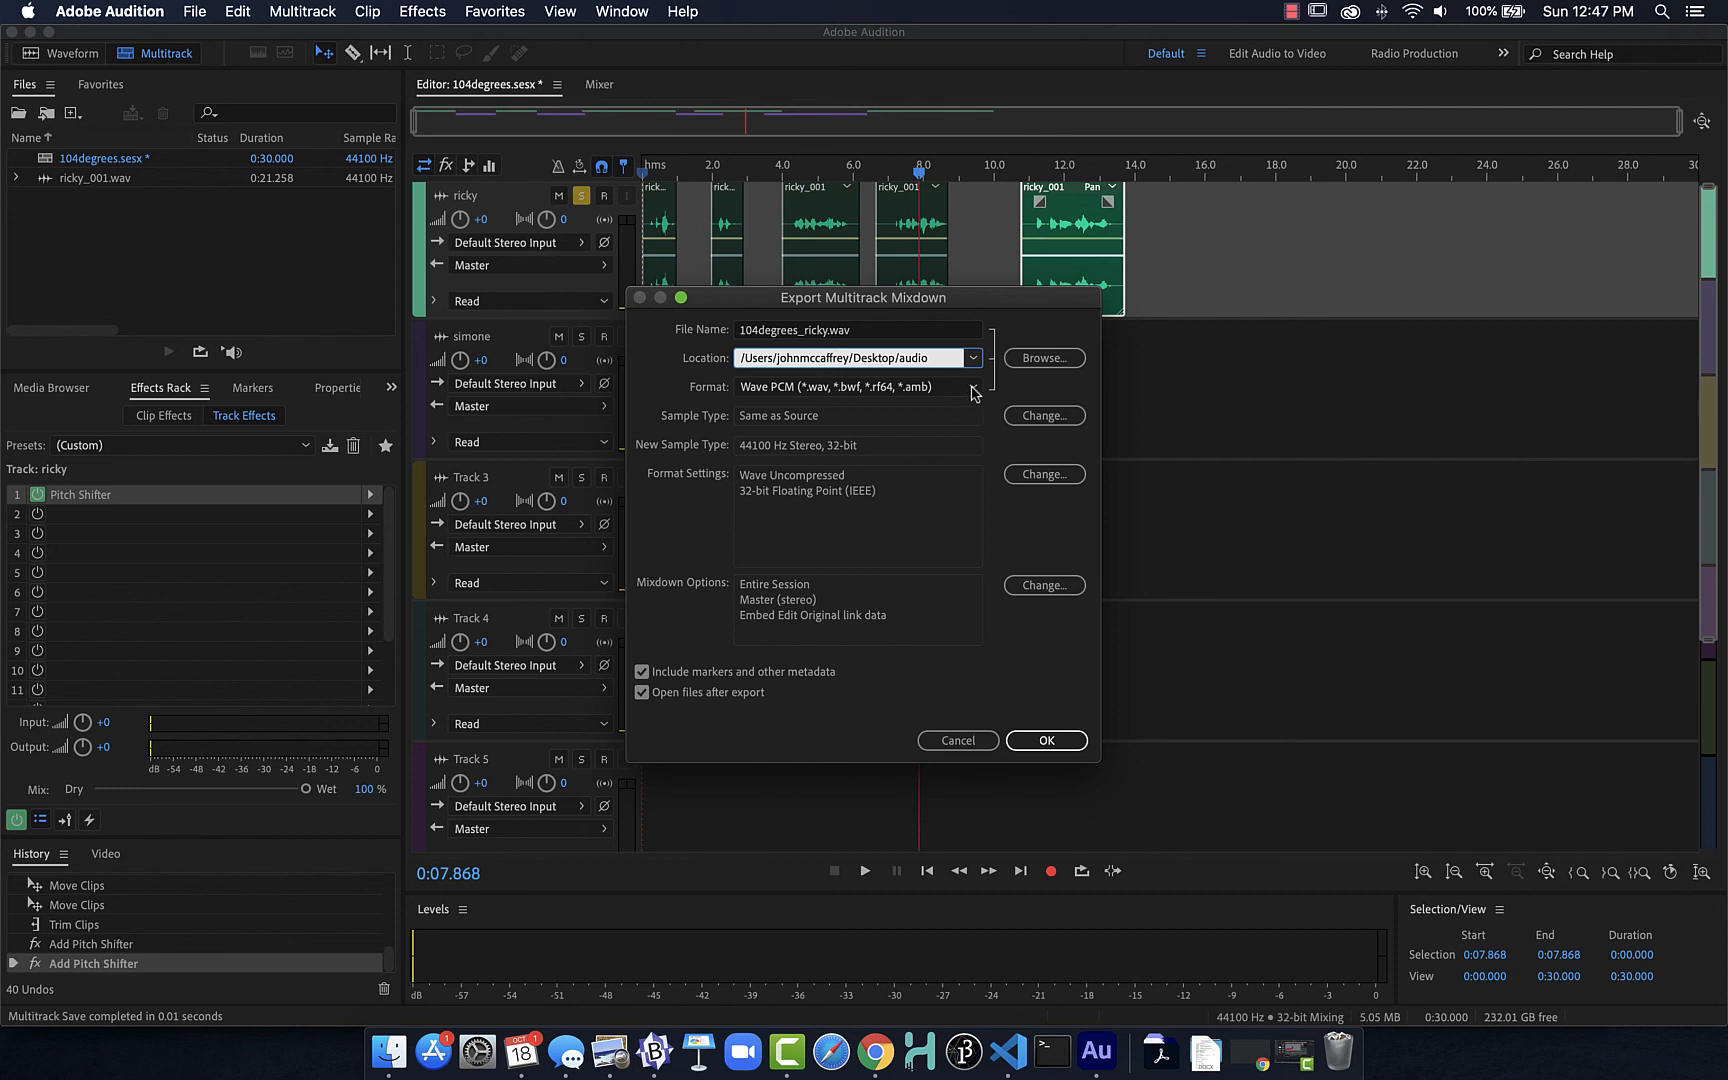
{"action": "left_click", "coordinate": [1045, 742]}
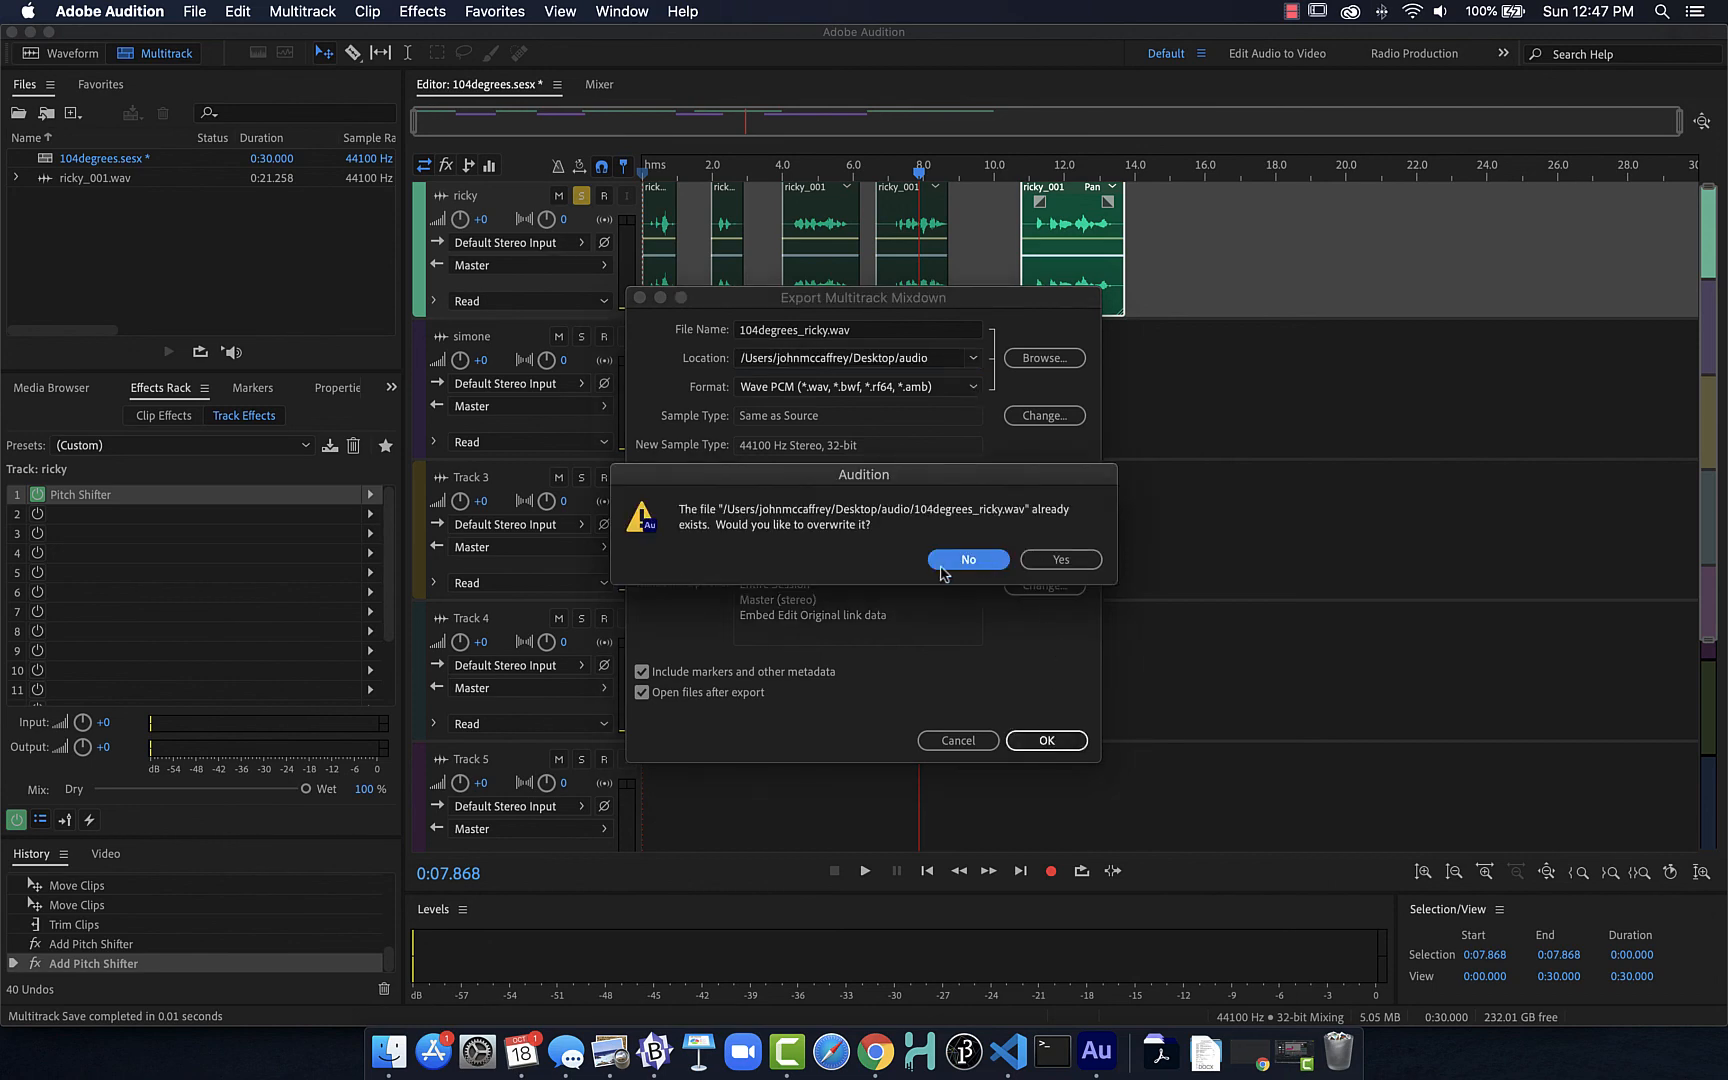
{"action": "left_click", "coordinate": [1056, 560]}
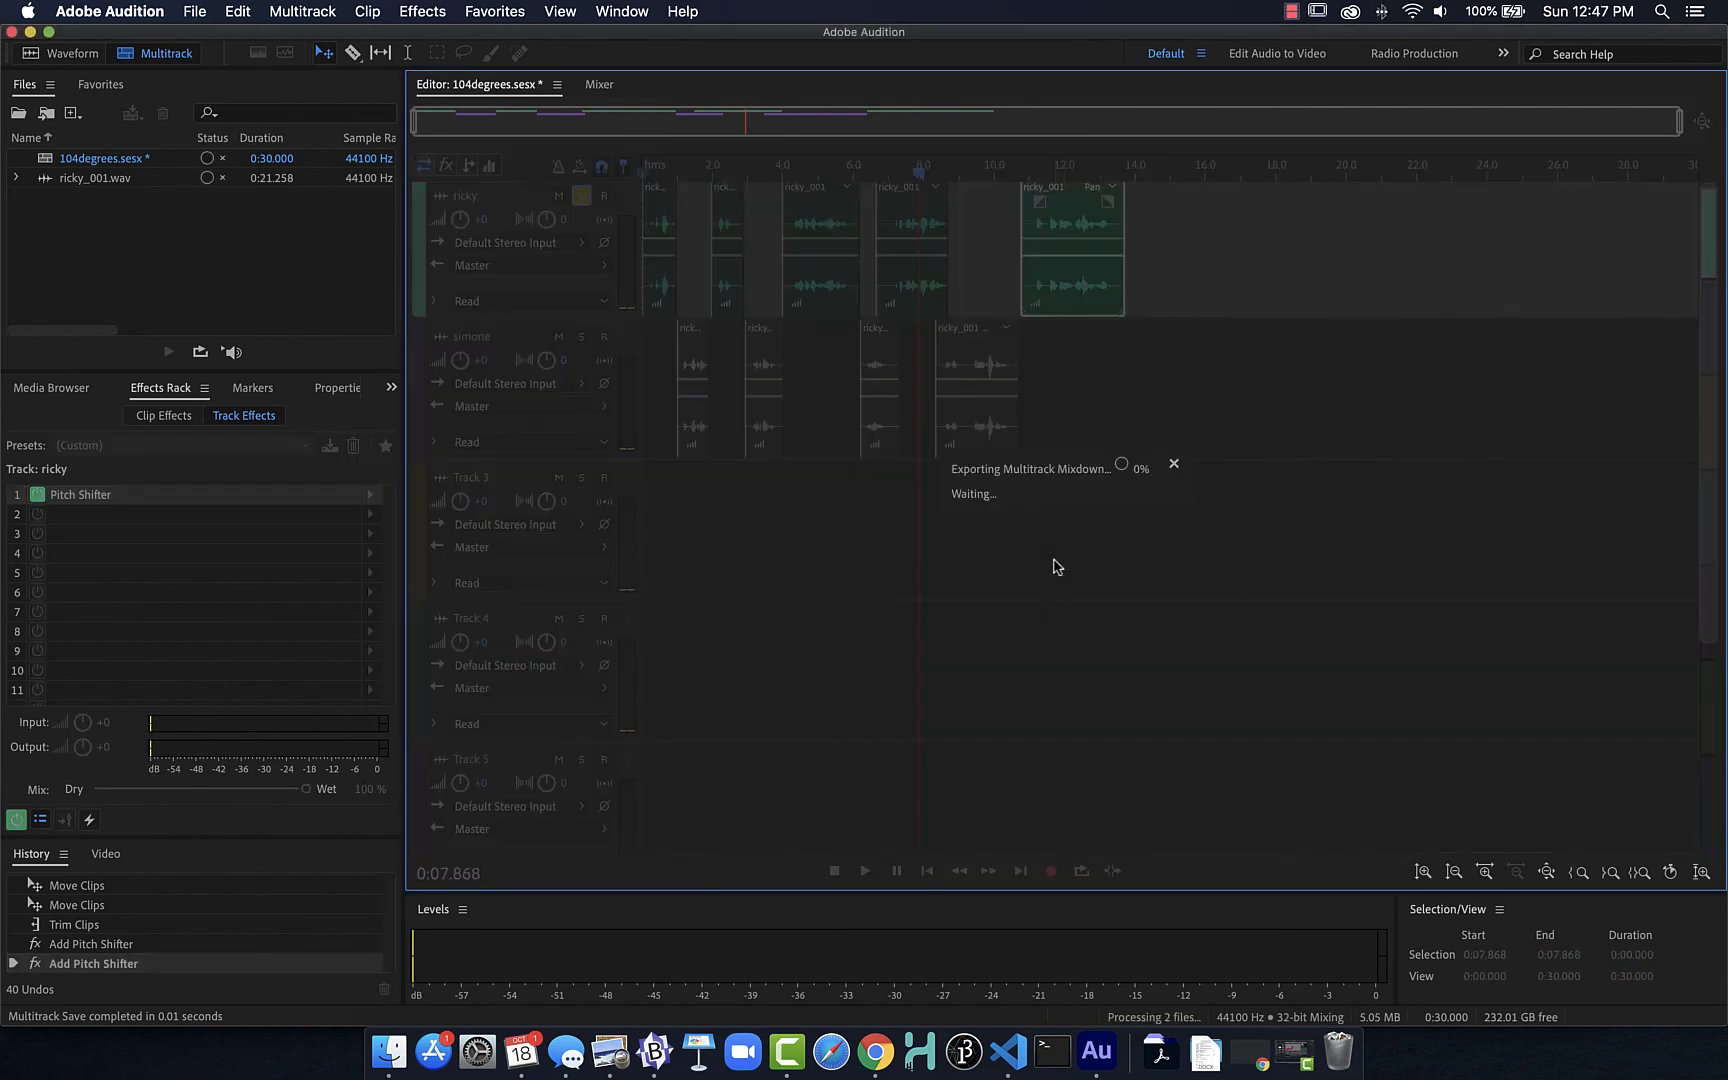
Solo the second track instead of the first and start a multitrack mixdown export of the entire session.
{"action": "left_click", "coordinate": [418, 404]}
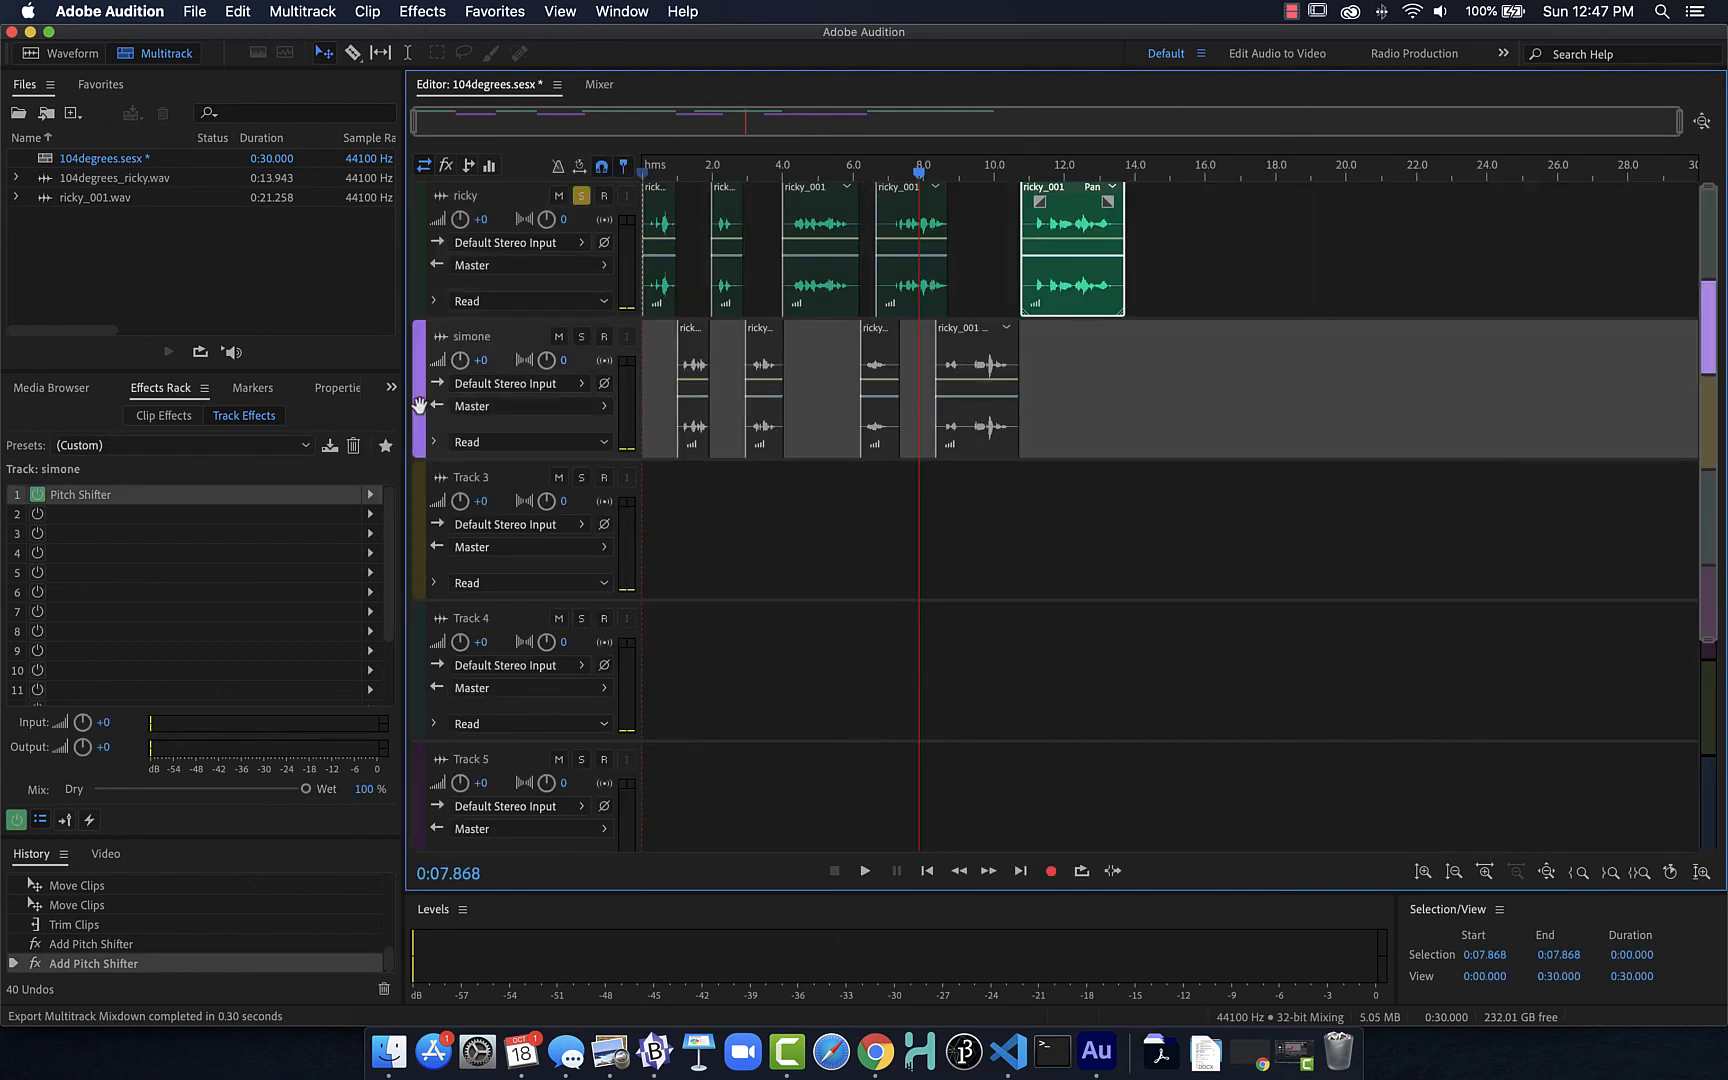
{"action": "left_click", "coordinate": [581, 336]}
{"action": "left_click", "coordinate": [582, 197]}
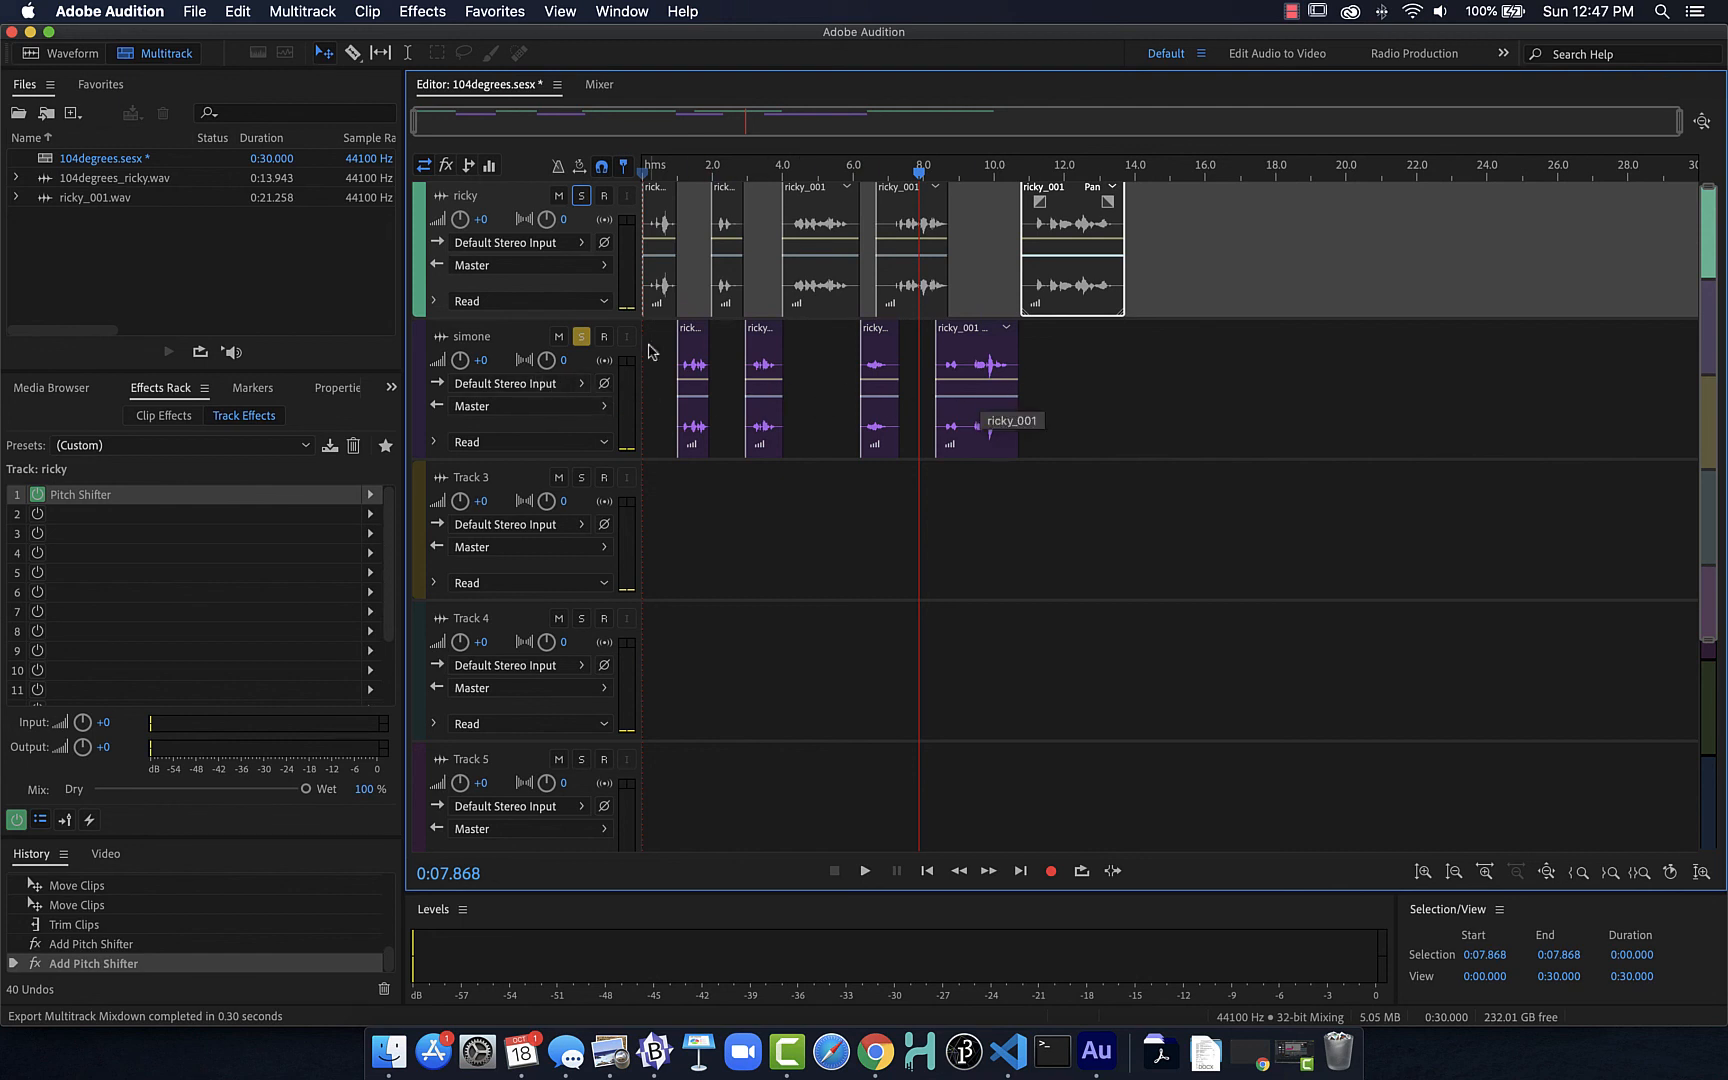
{"action": "left_click", "coordinate": [200, 11]}
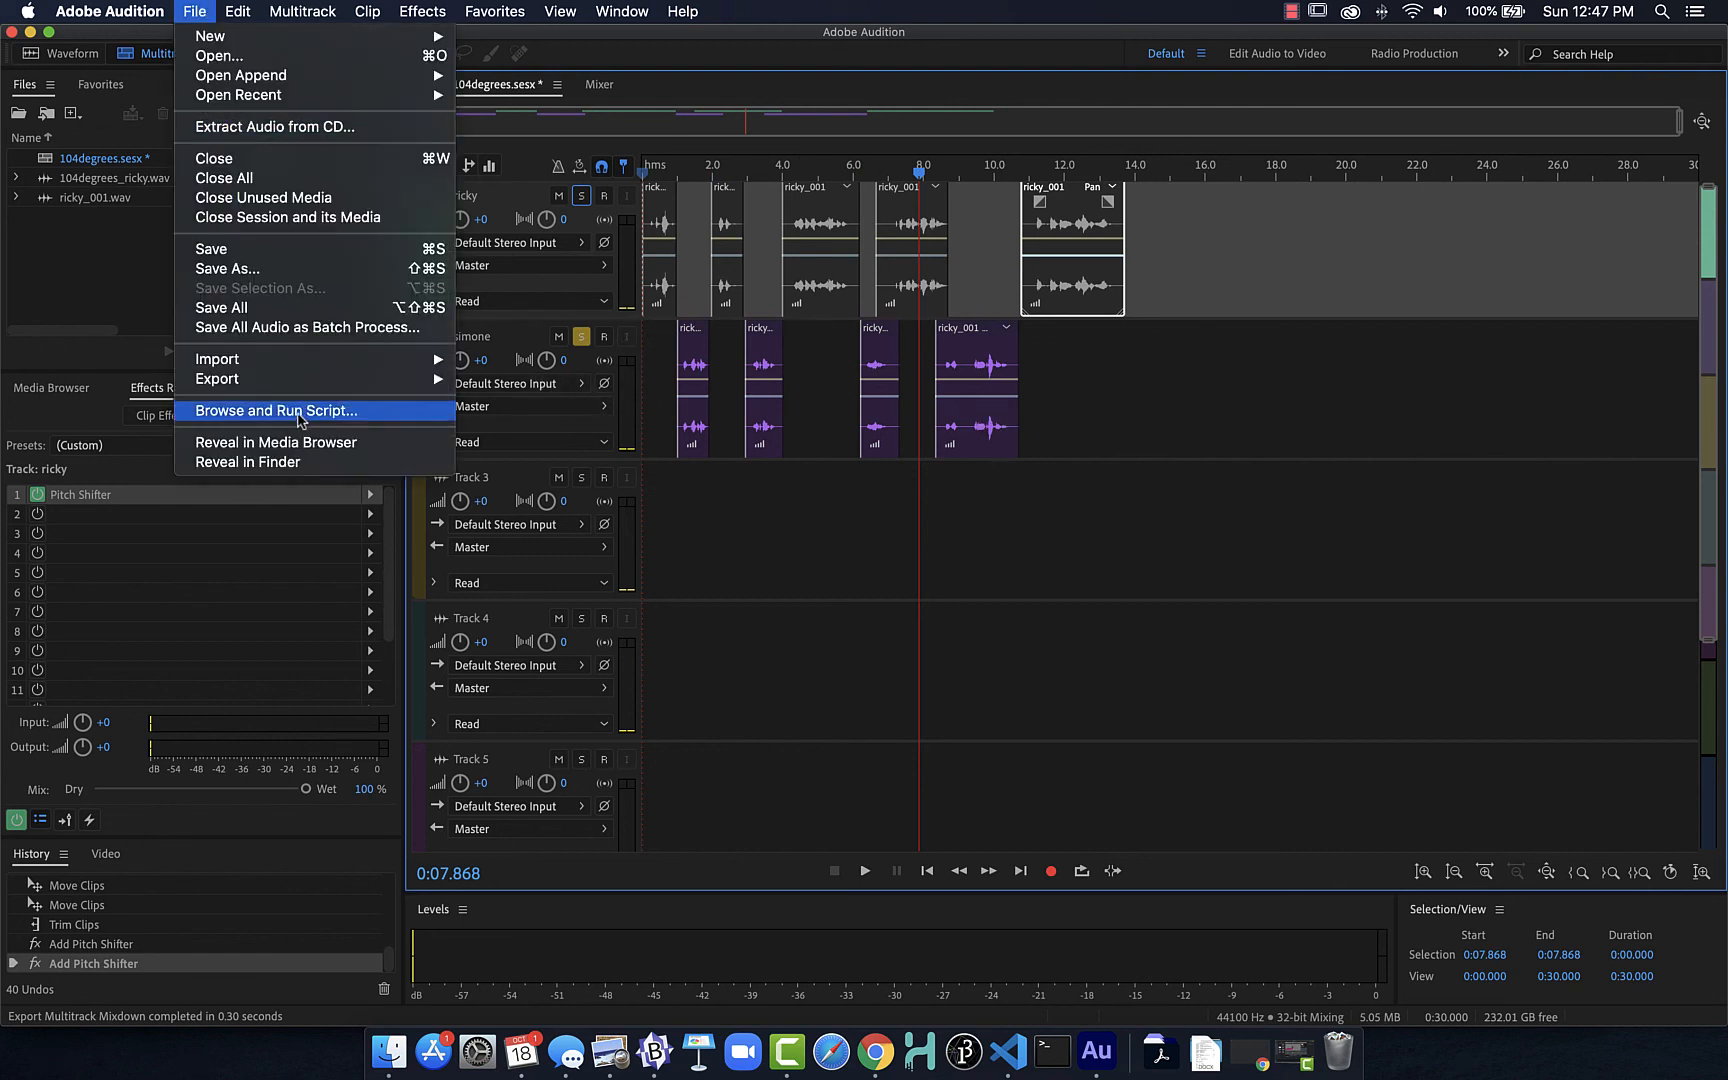
{"action": "mouse_move", "coordinate": [303, 382]}
{"action": "mouse_move", "coordinate": [690, 472]}
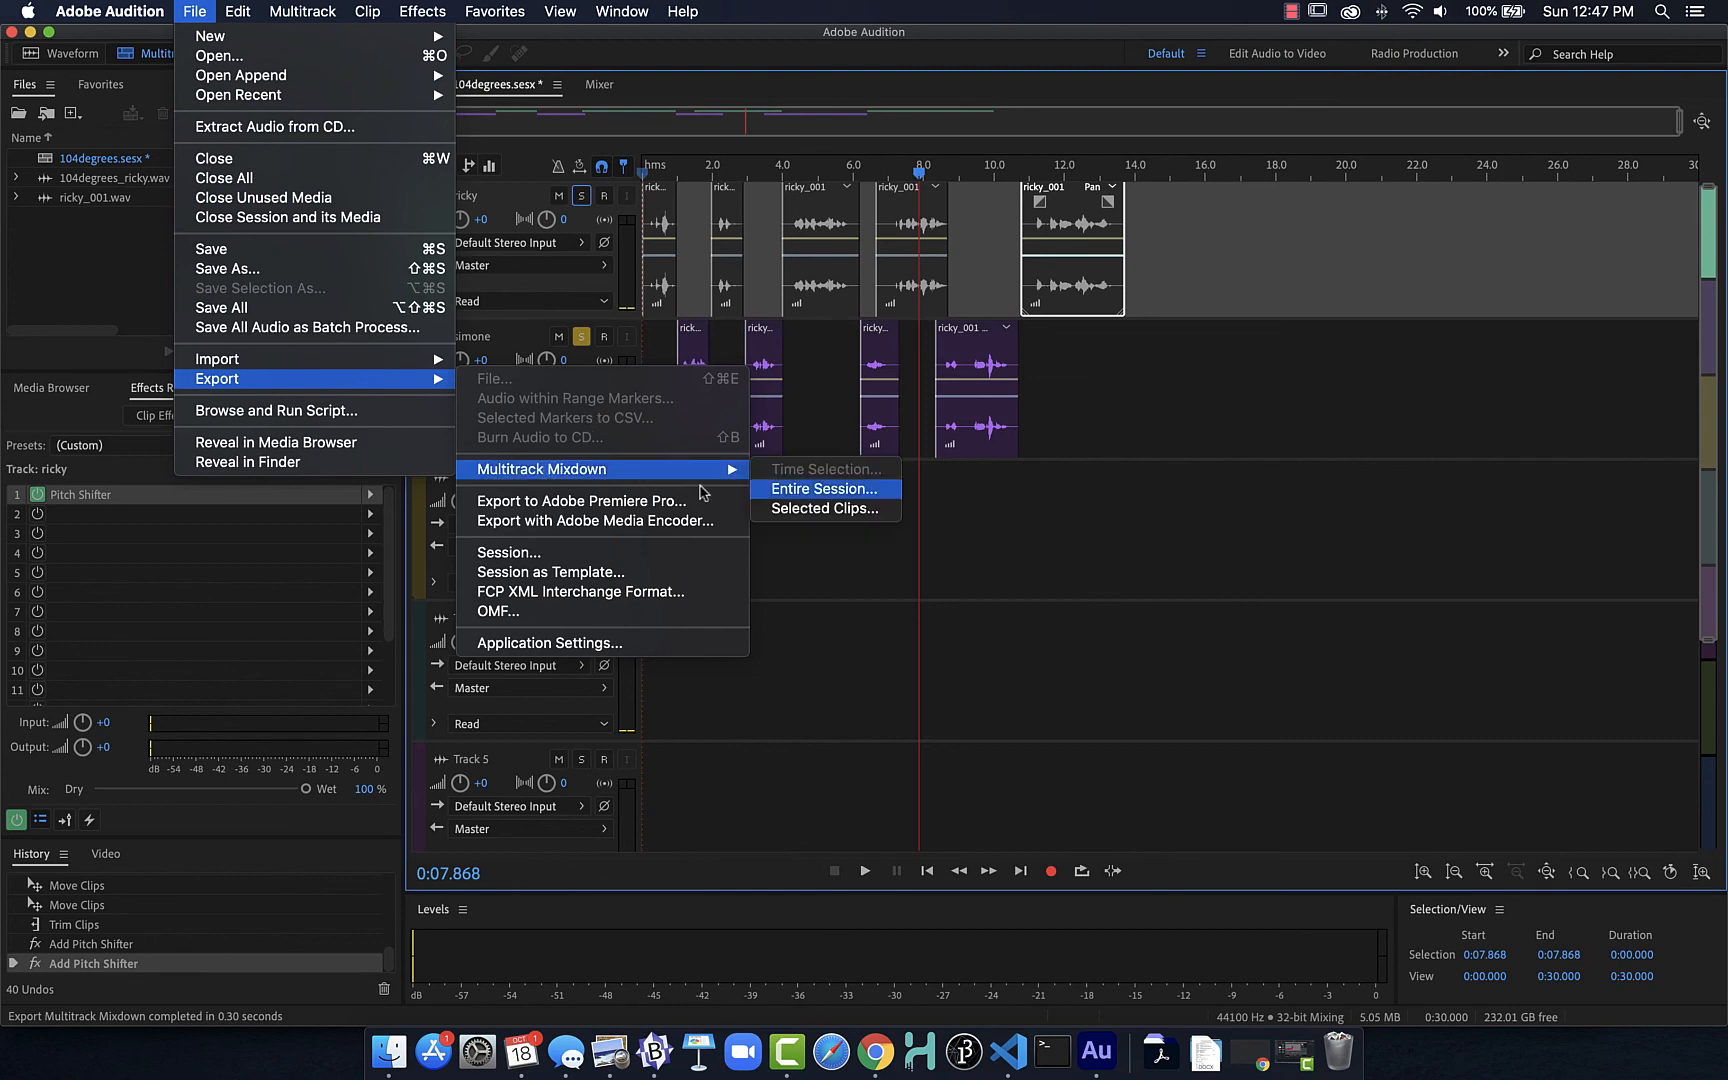
{"action": "left_click", "coordinate": [826, 489]}
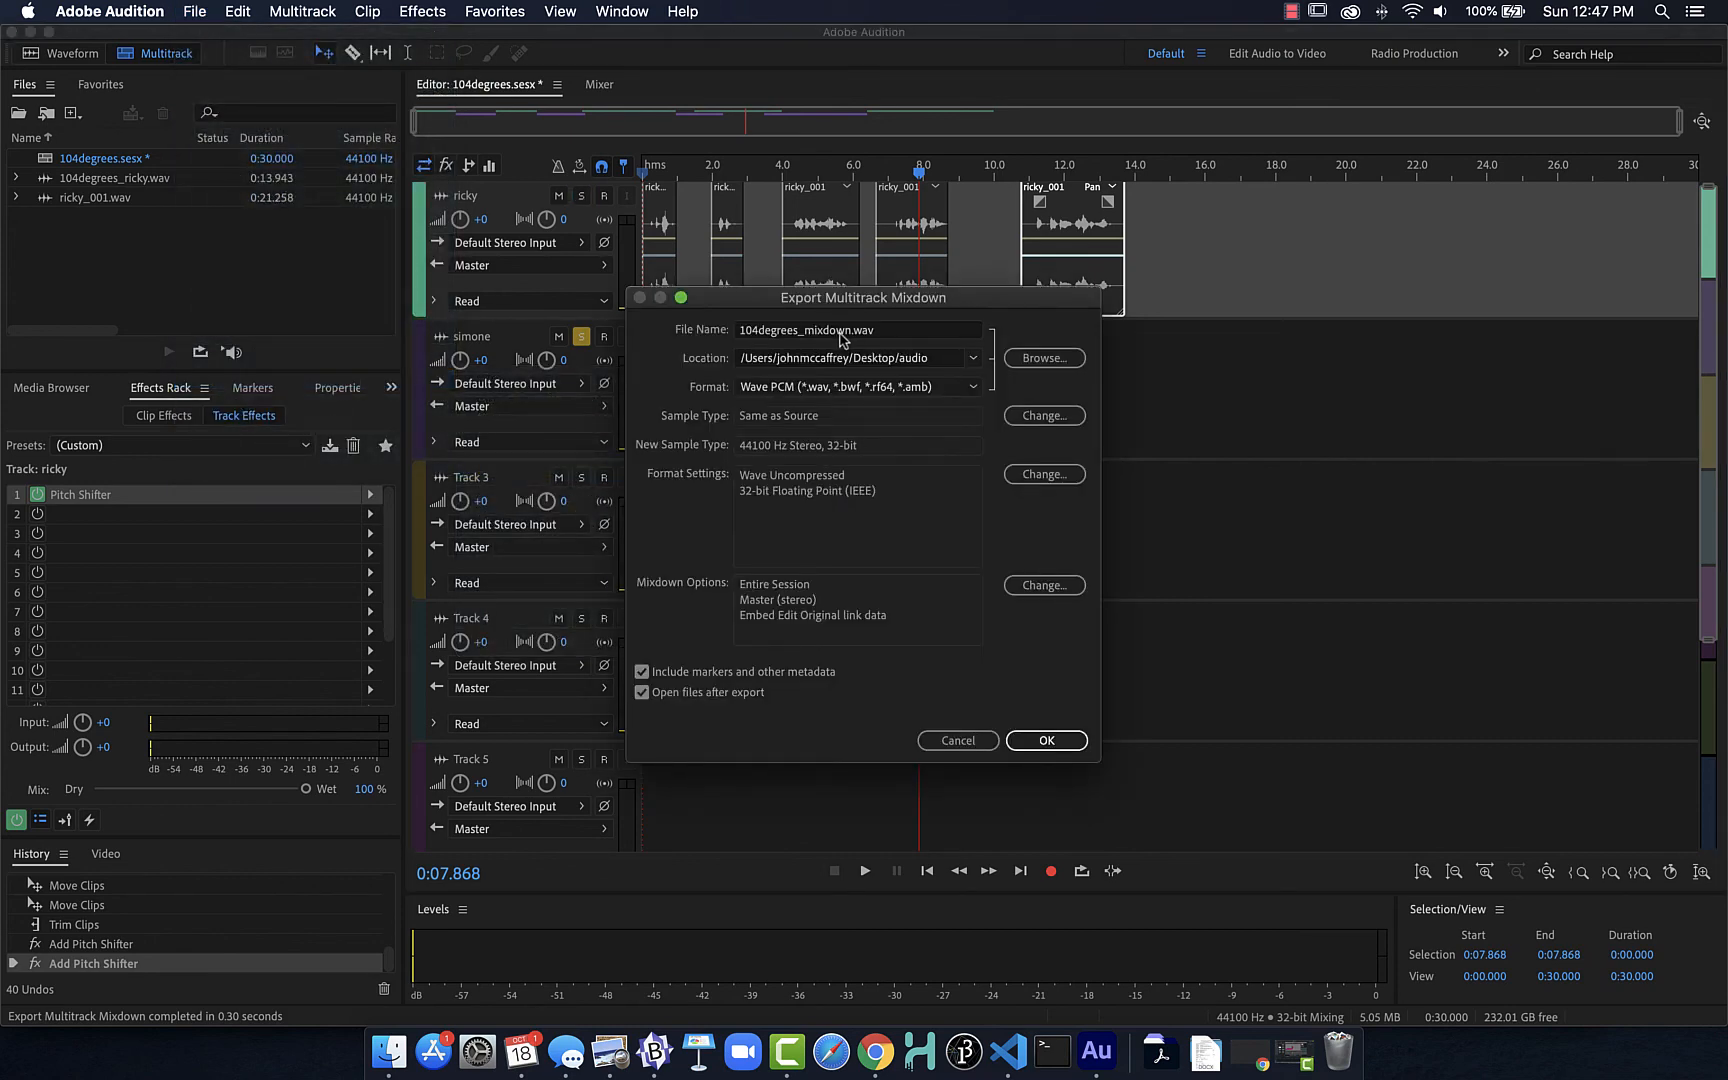
Export the second track's mixdown as 104degrees_simone.wav to the Desktop/audio folder, overwriting the existing file.
{"action": "left_click", "coordinate": [823, 329]}
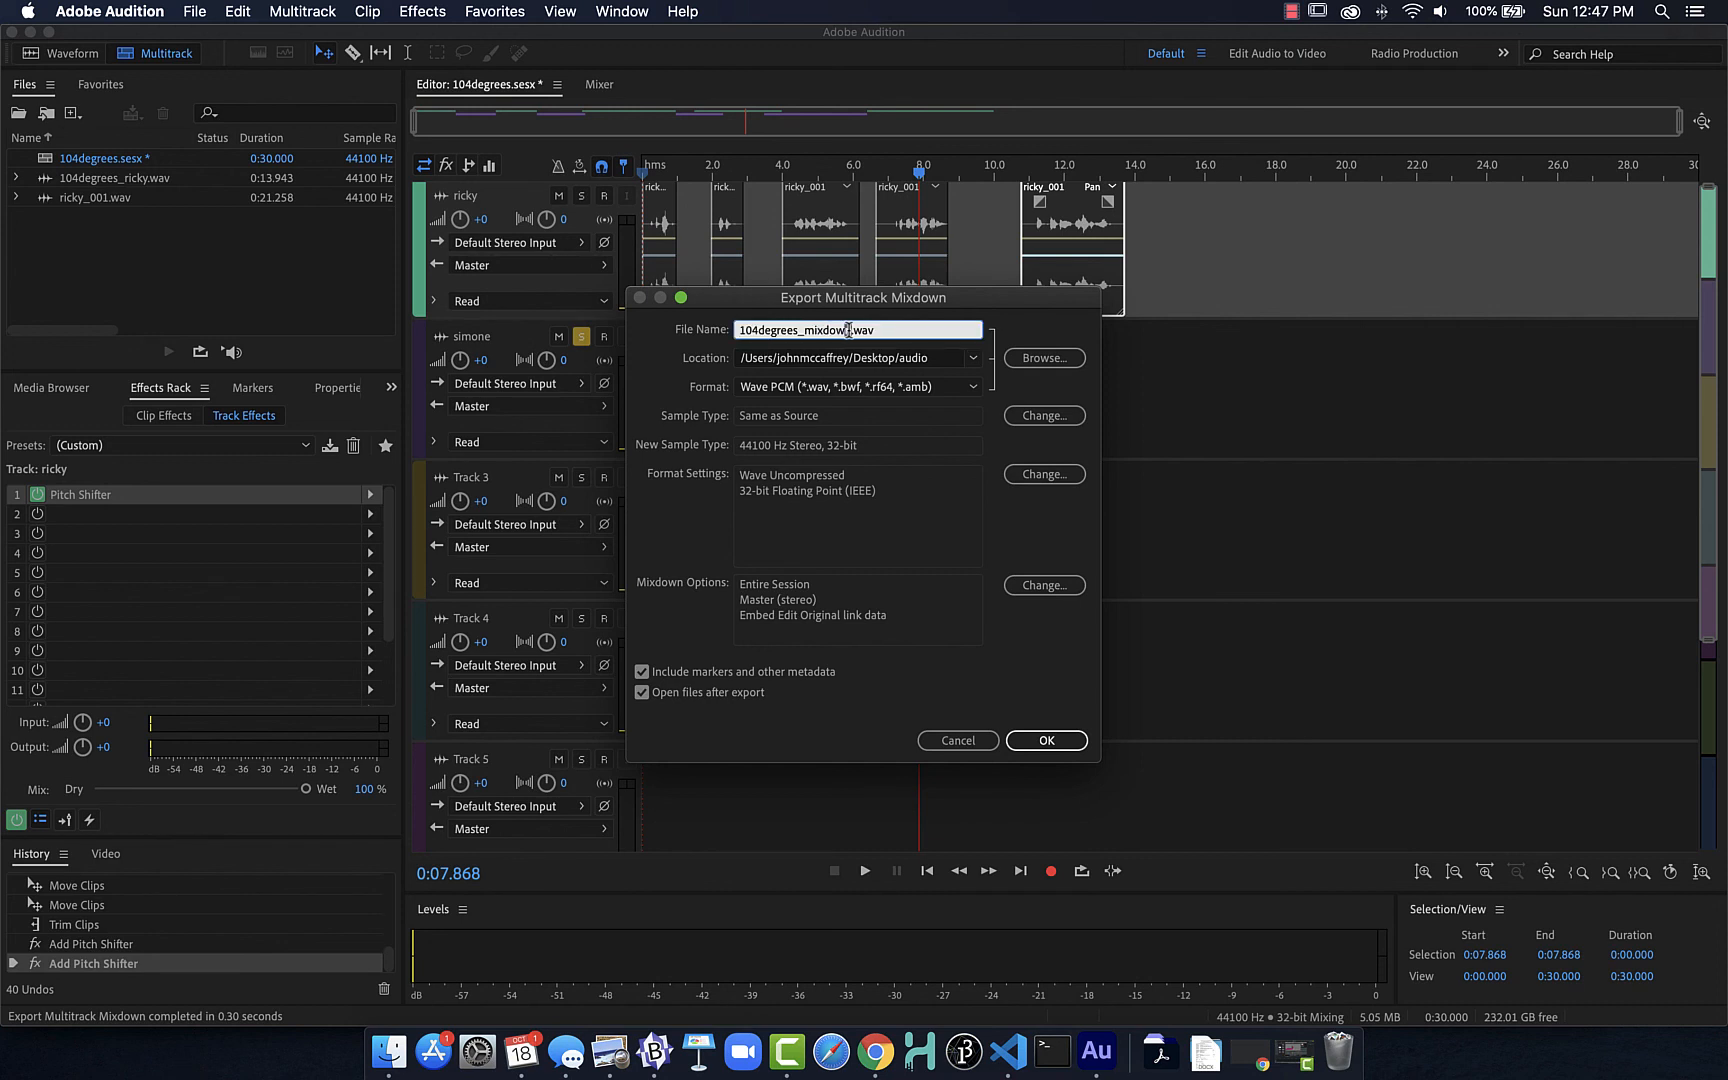
{"action": "left_click_drag", "start_coordinate": [848, 330], "coordinate": [806, 332]}
{"action": "type", "text": "som"}
{"action": "key", "text": "BackSpace"}
{"action": "key", "text": "BackSpace"}
{"action": "left_click", "coordinate": [1019, 742]}
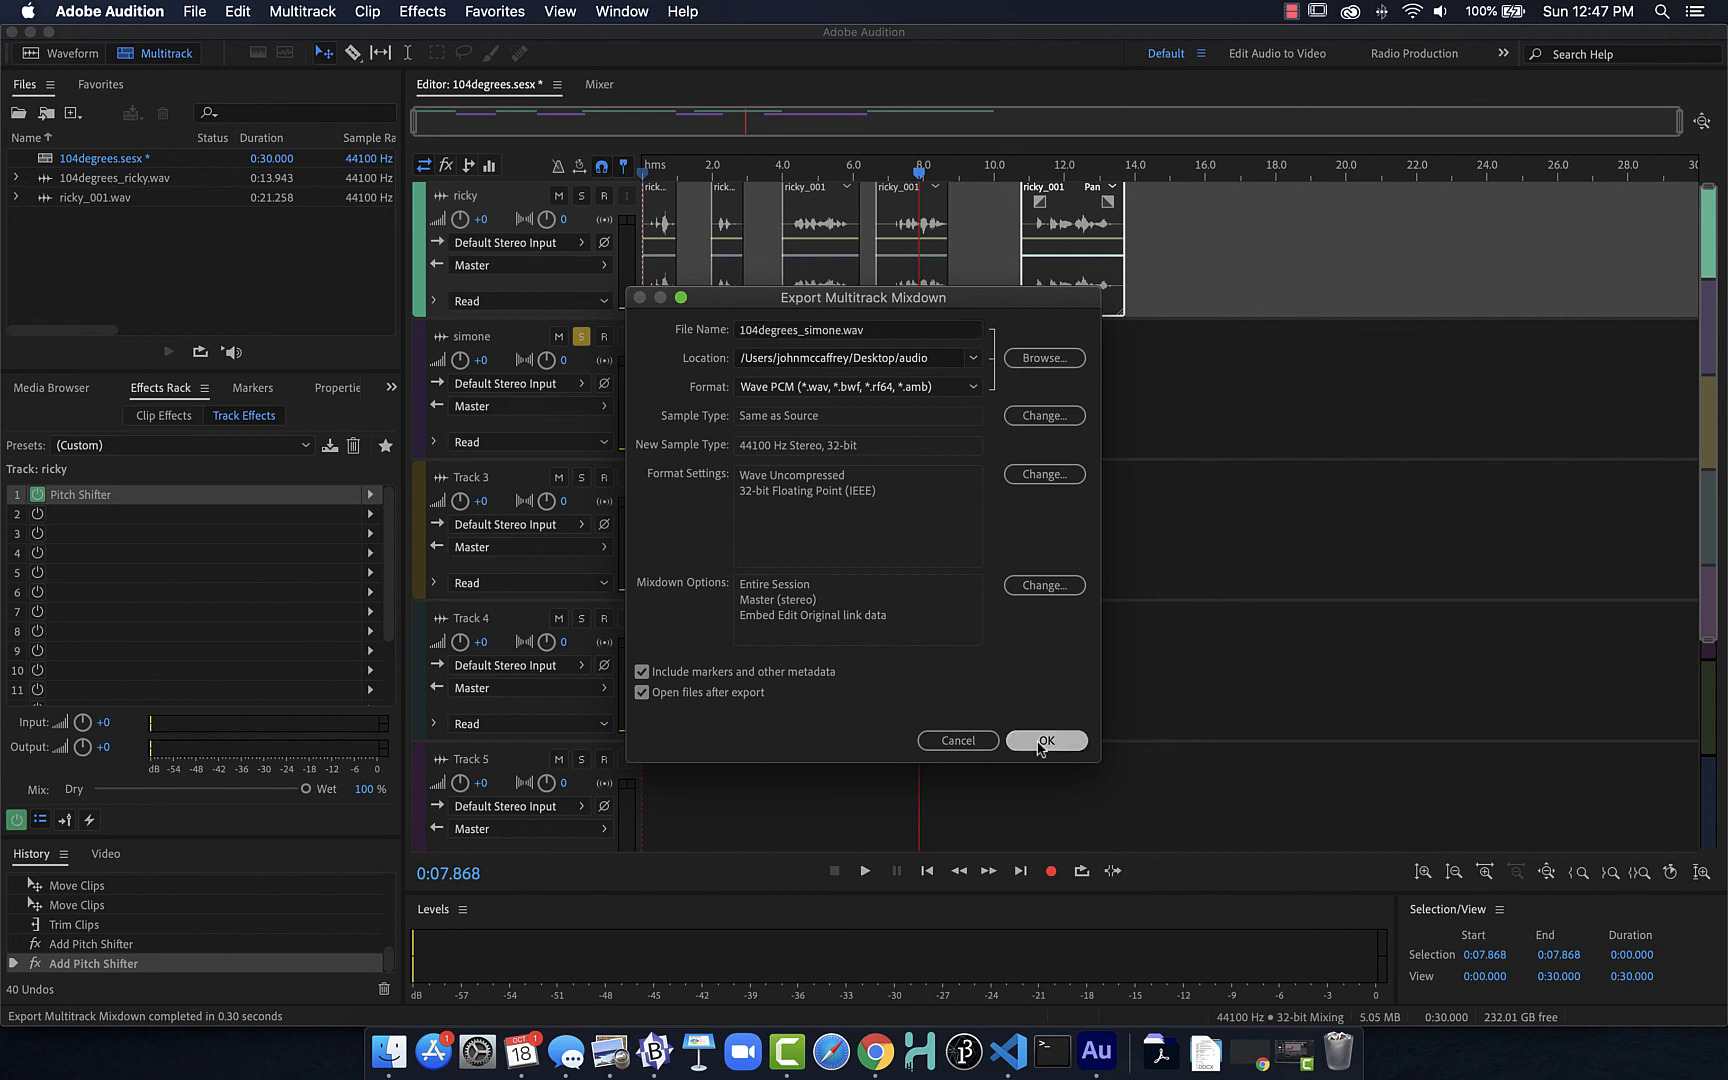
{"action": "left_click", "coordinate": [1062, 564]}
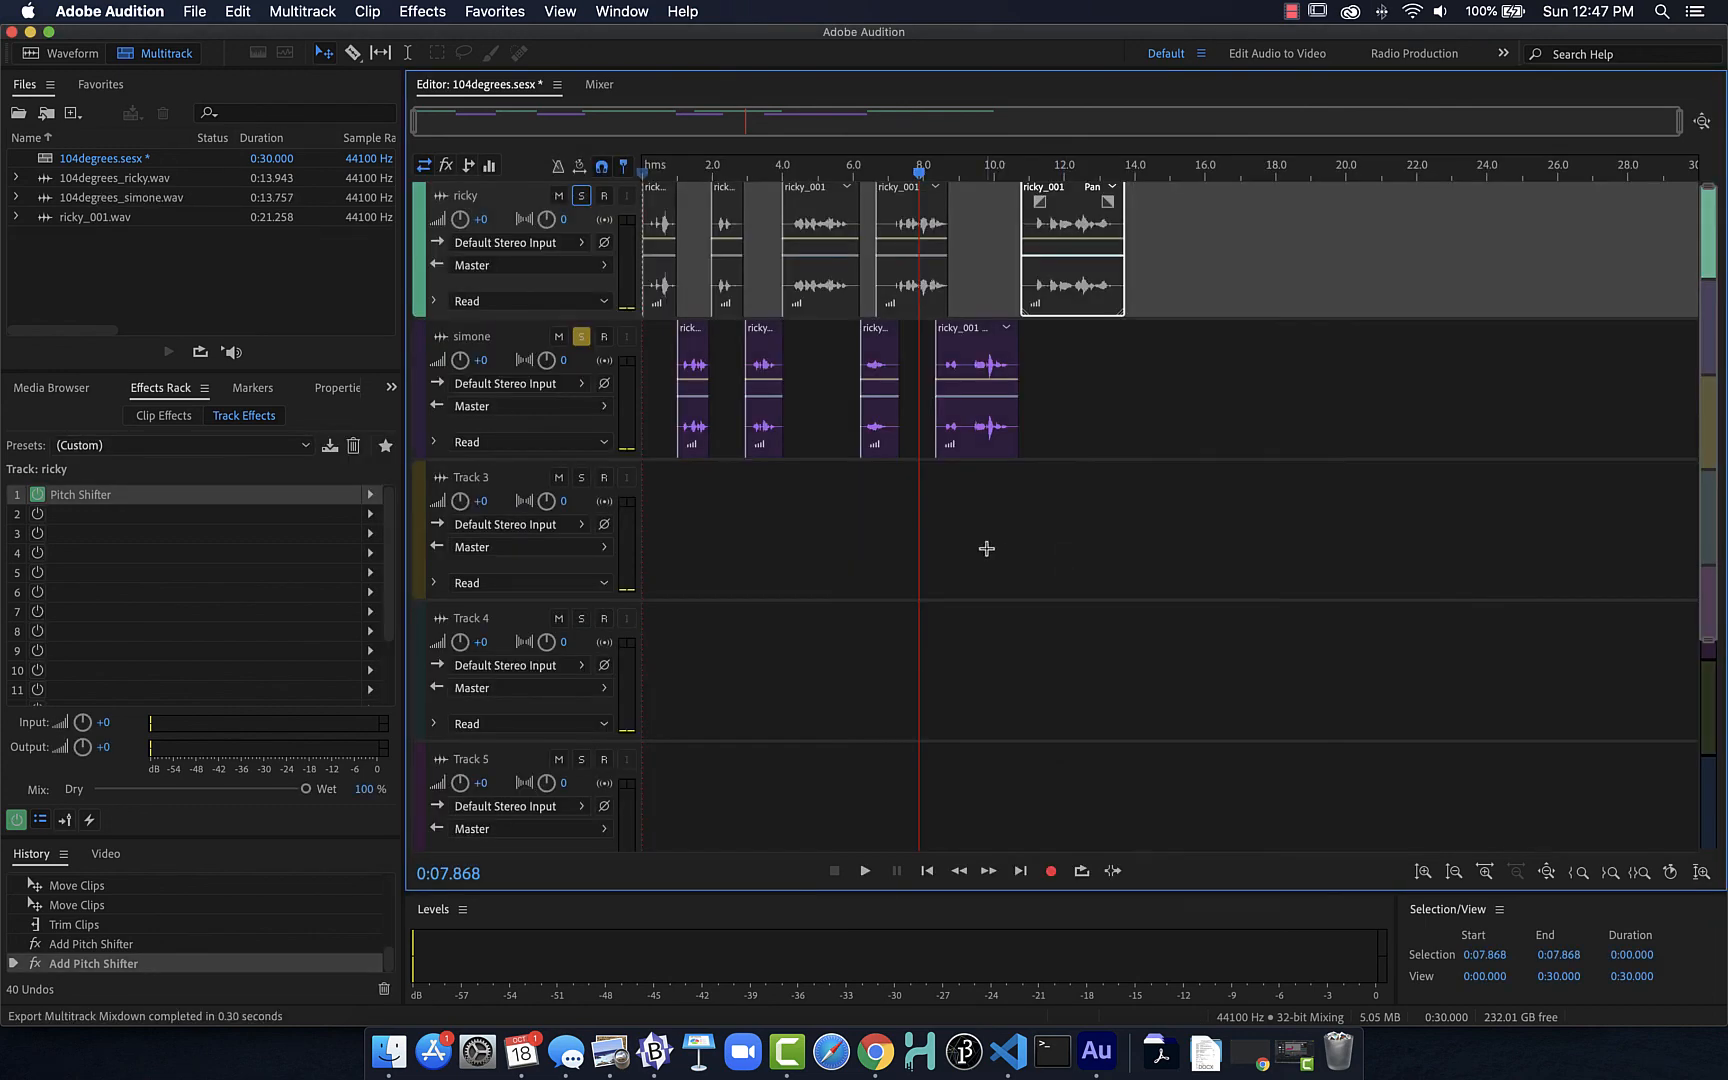